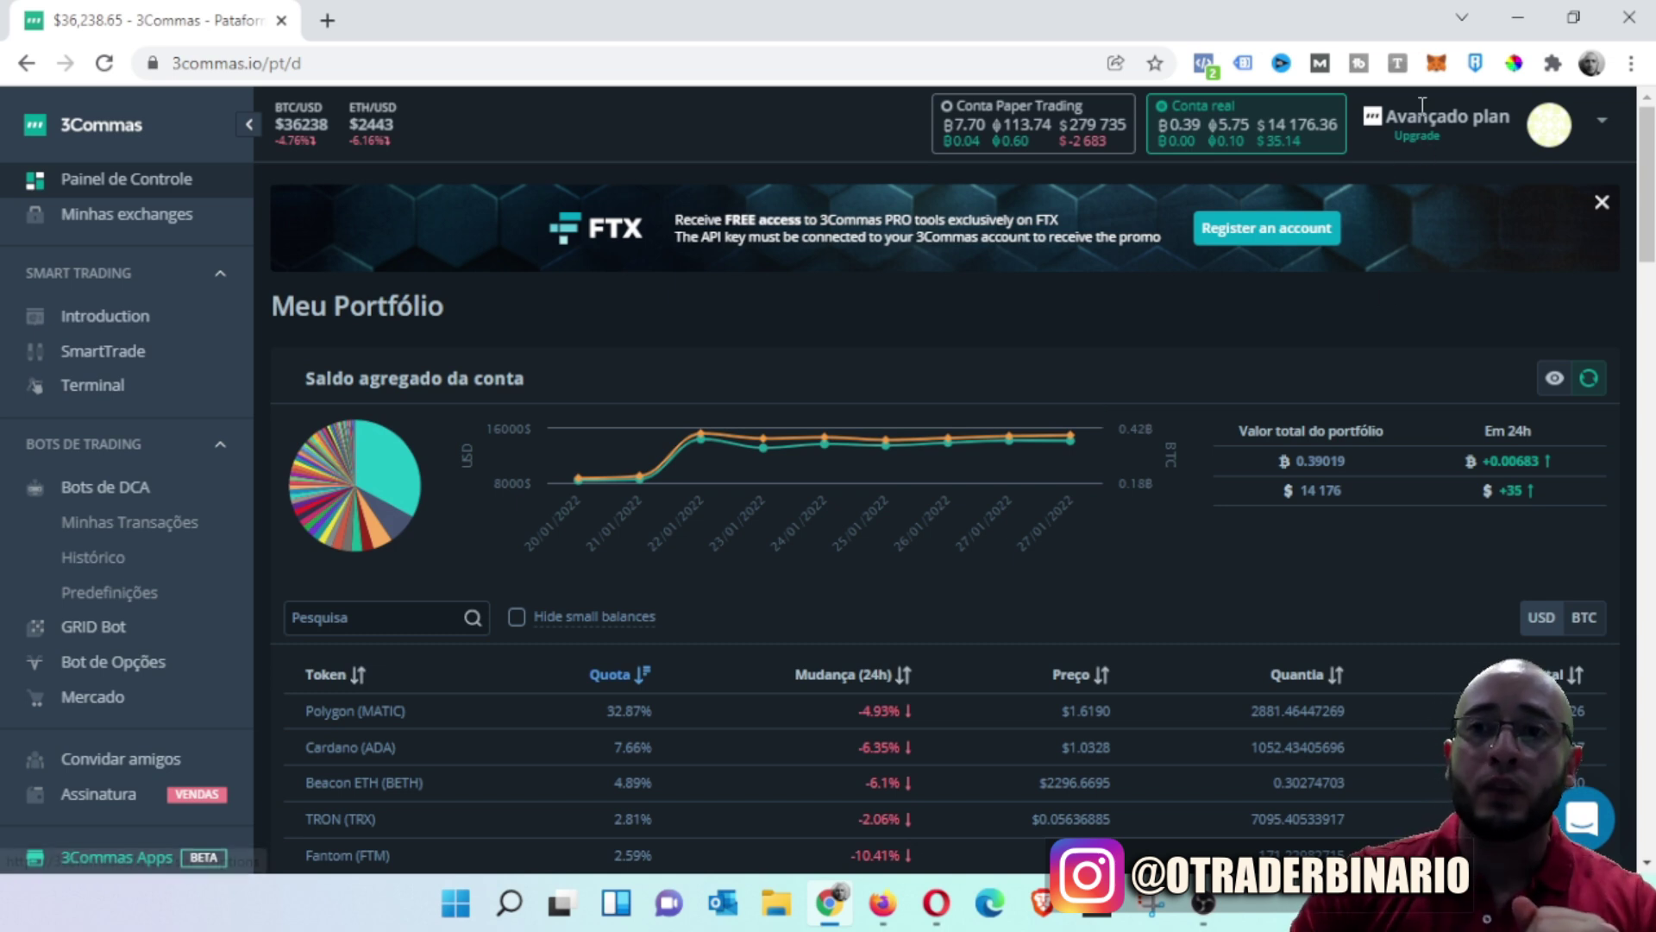
- Open the subscription plans and examine the Iniciante plan's price and which plans include Paper Trading
{"action": "left_click", "coordinate": [1405, 141]}
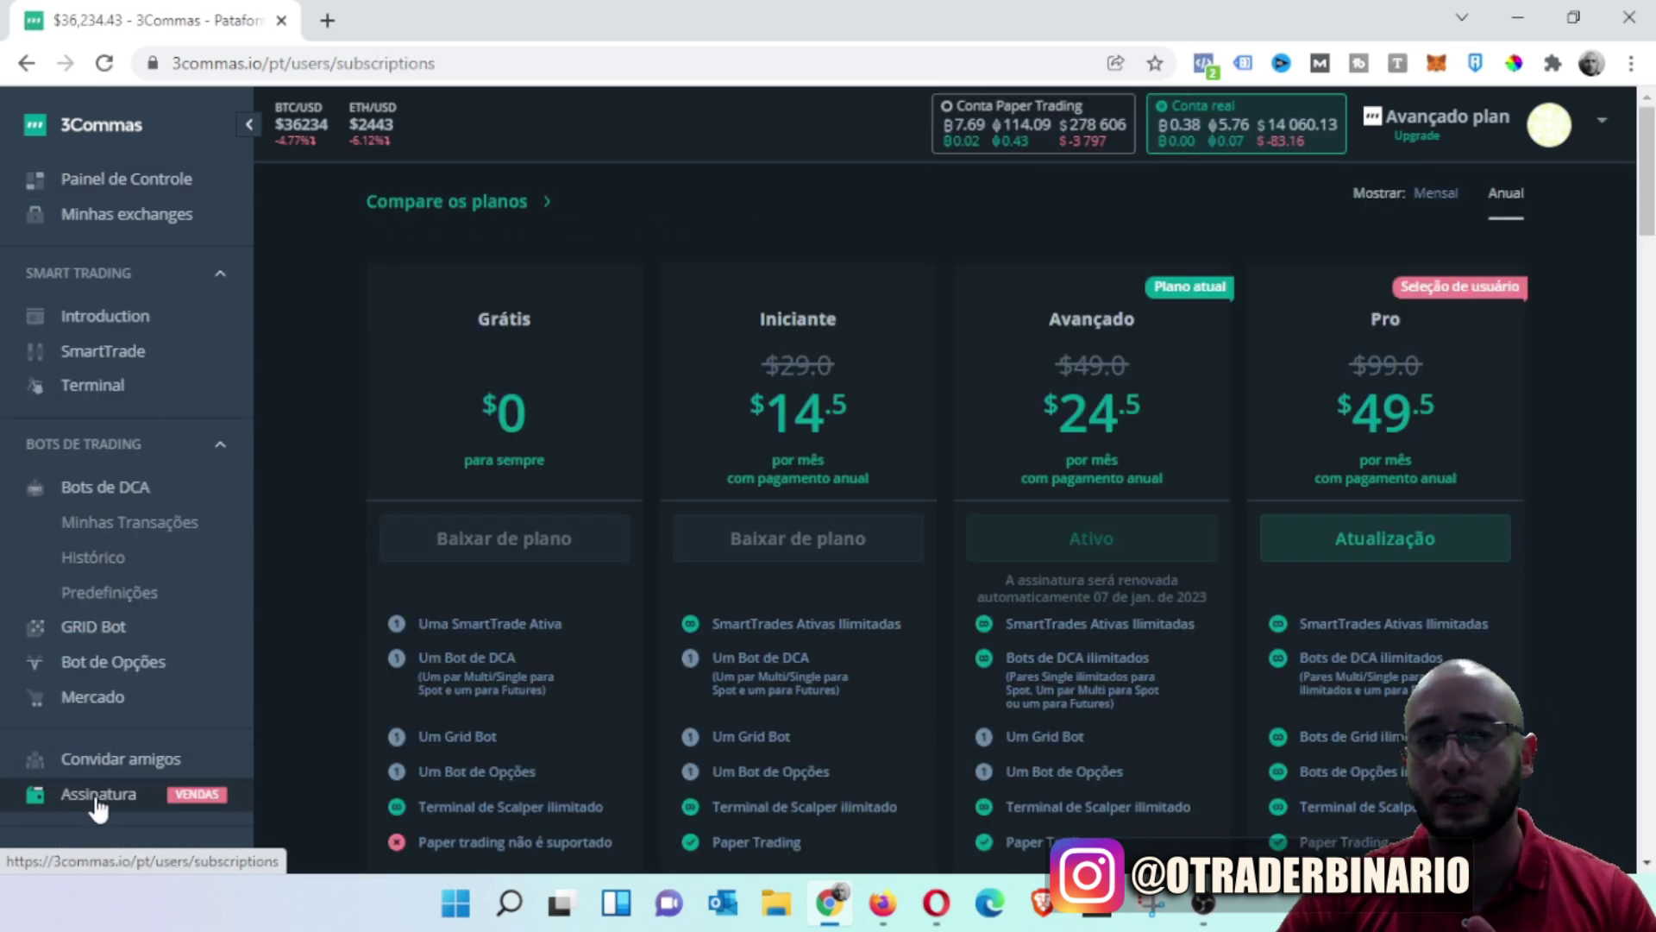
{"action": "scroll", "coordinate": [1026, 379], "scroll_direction": "down", "scroll_amount": 3}
{"action": "scroll", "coordinate": [878, 377], "scroll_direction": "up", "scroll_amount": 3}
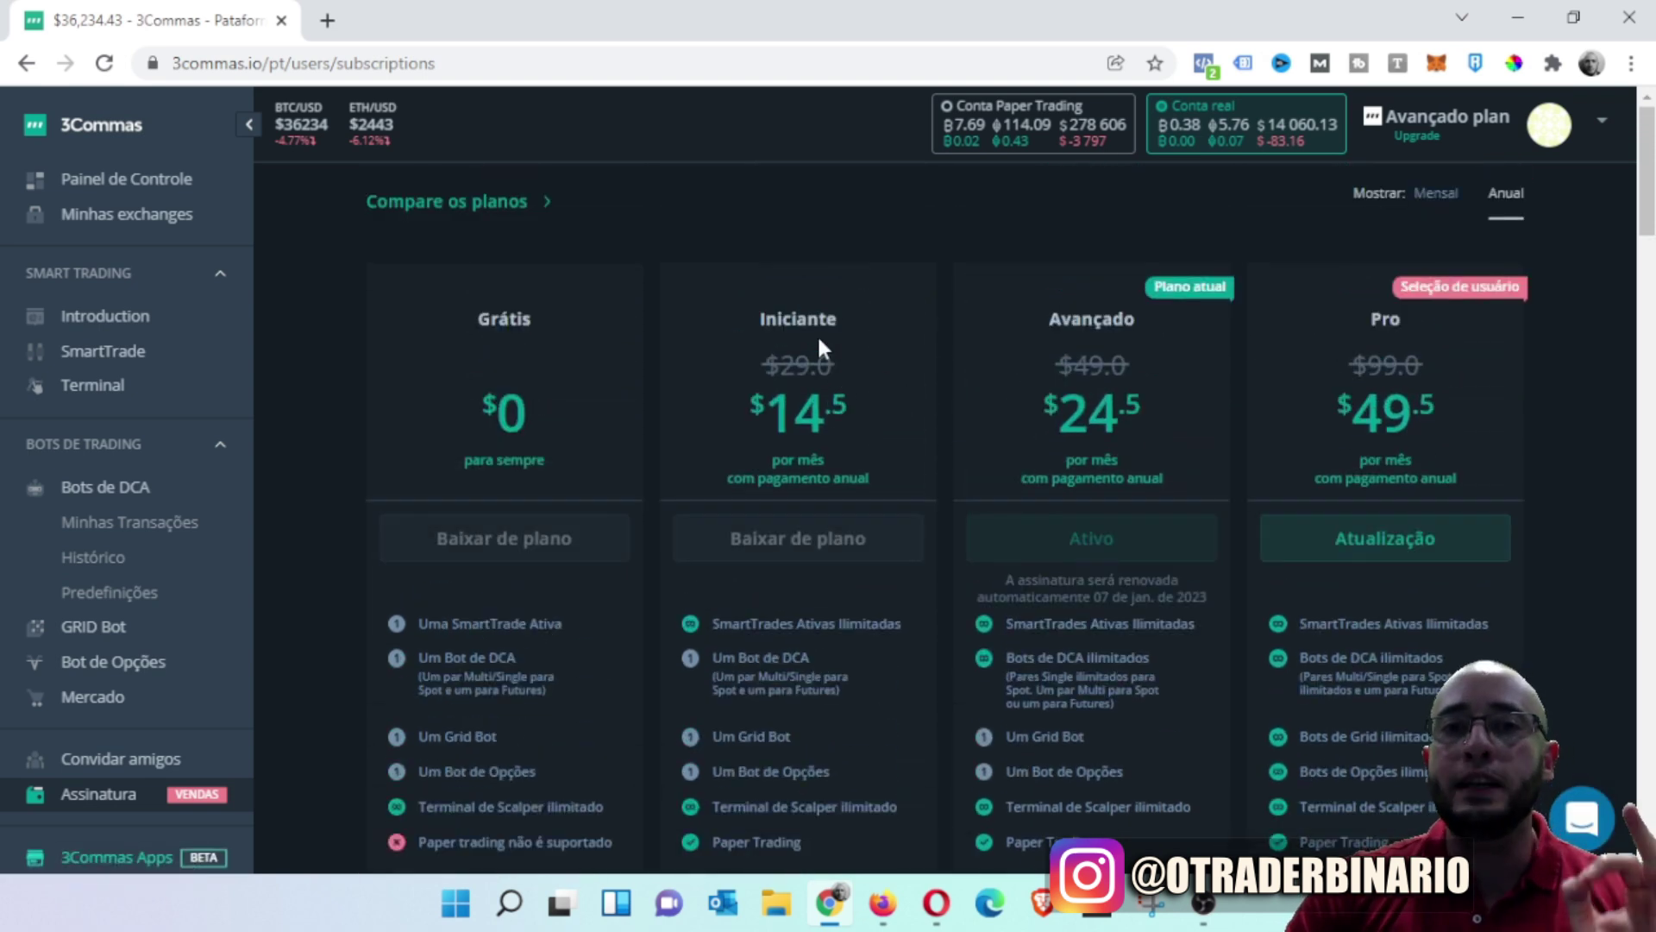
{"action": "left_click_drag", "start_coordinate": [760, 320], "coordinate": [829, 322]}
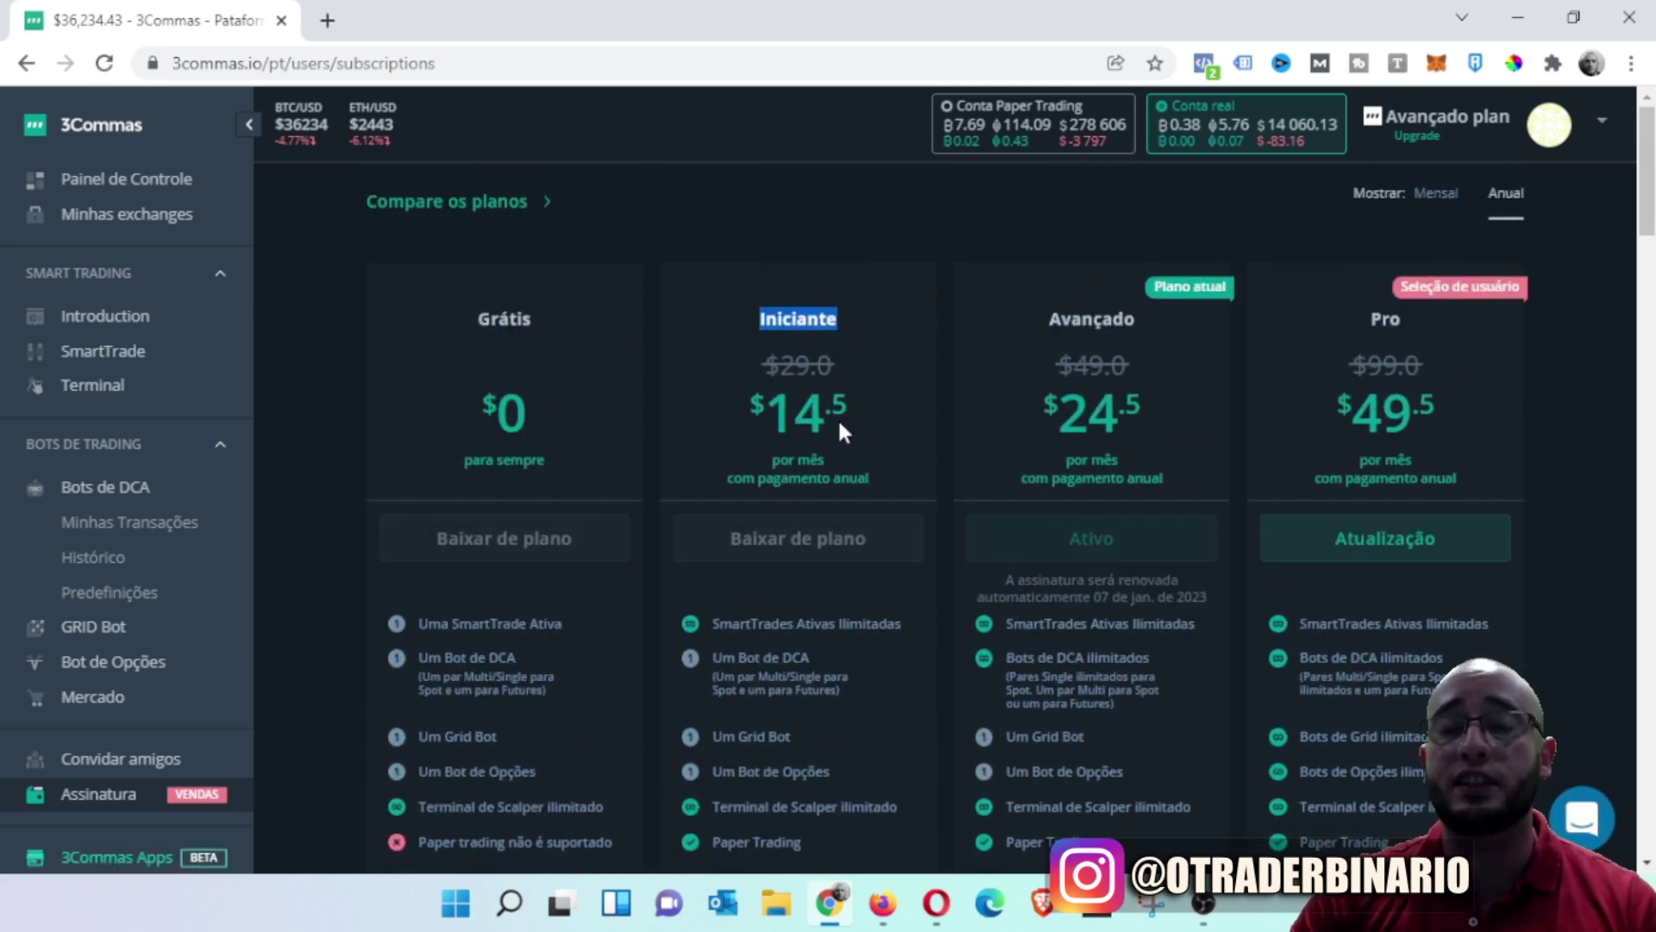
{"action": "scroll", "coordinate": [923, 427], "scroll_direction": "down", "scroll_amount": 3}
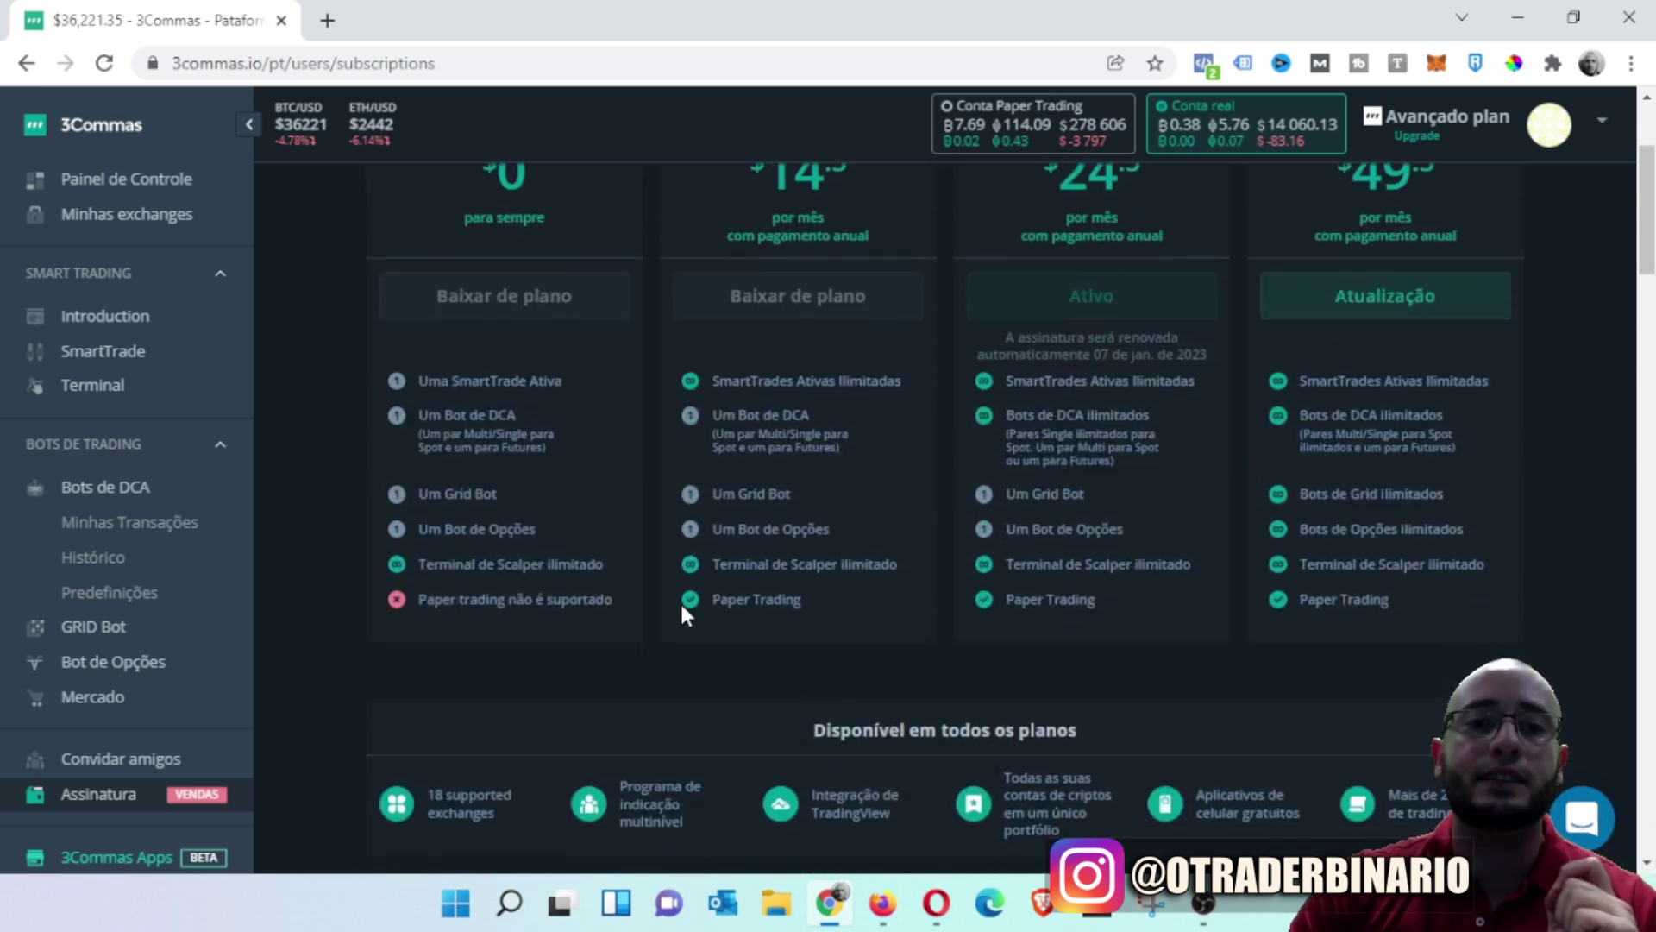
{"action": "left_click_drag", "start_coordinate": [713, 600], "coordinate": [774, 602]}
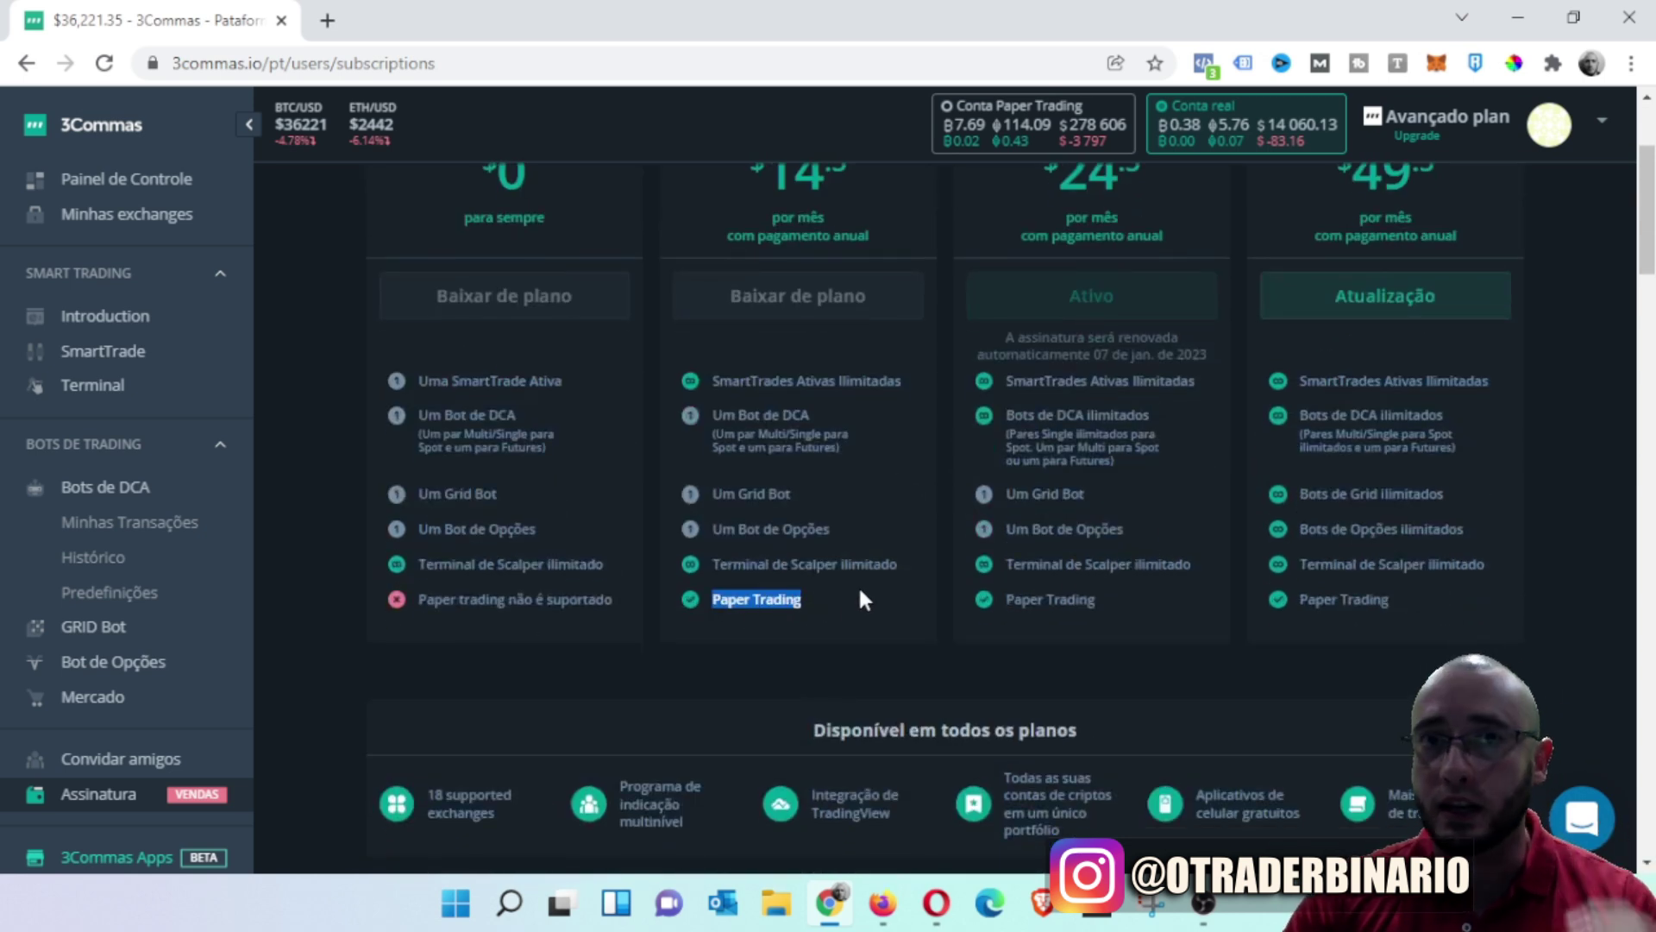
{"action": "scroll", "coordinate": [858, 586], "scroll_direction": "up", "scroll_amount": 3}
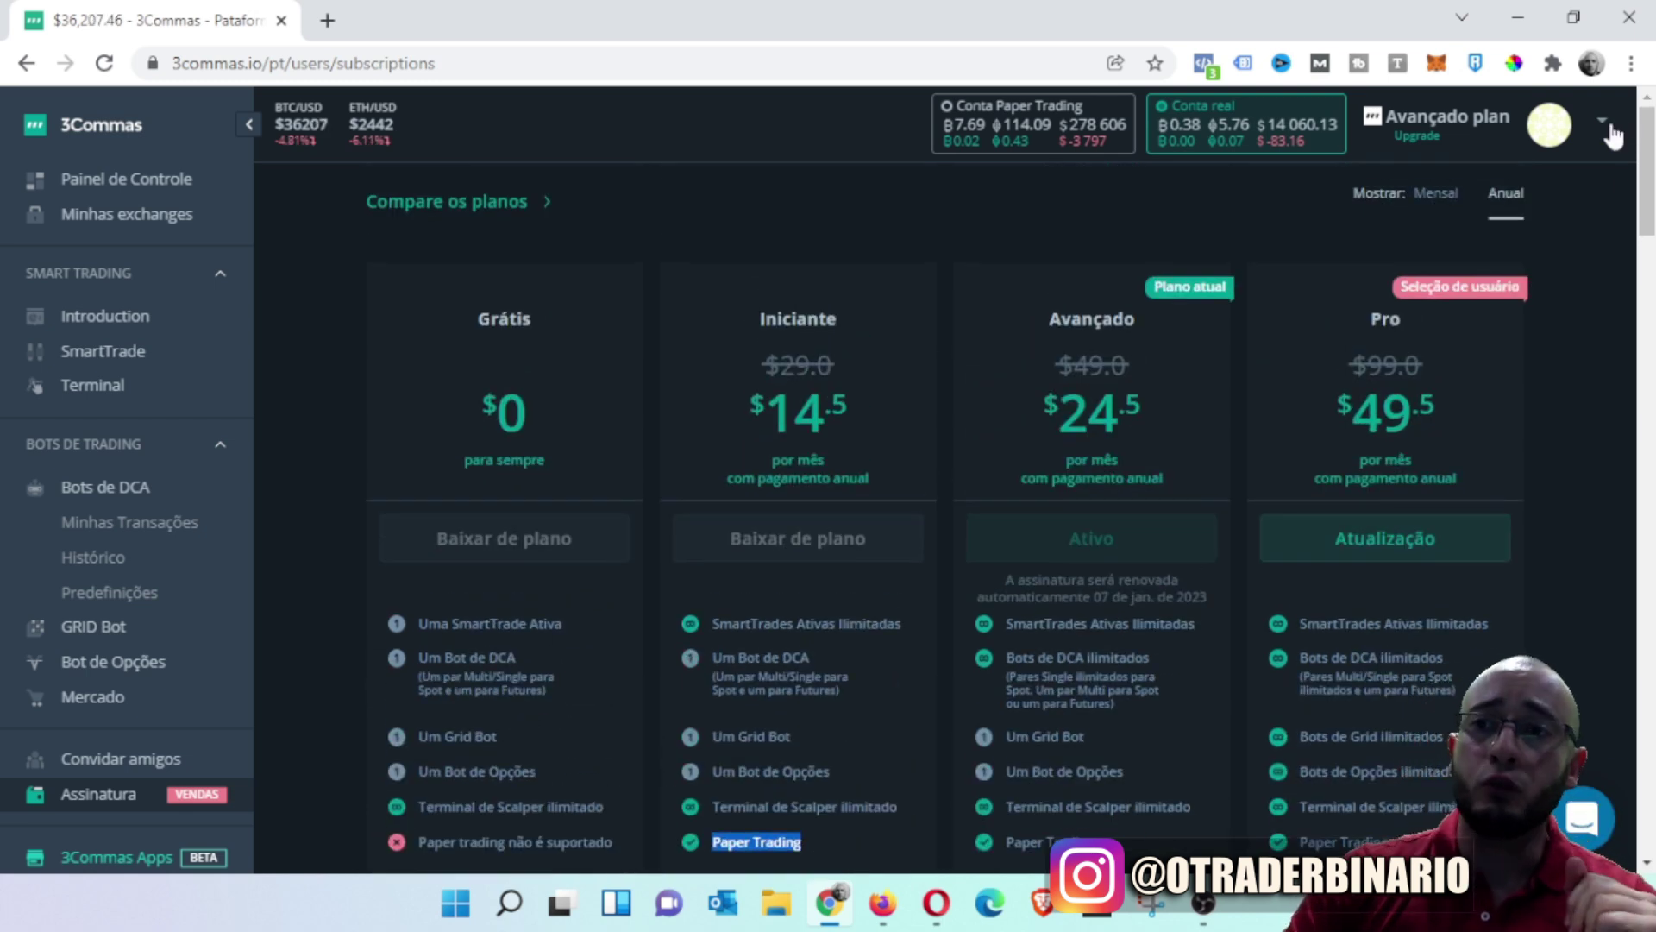
- Open the account's Configurações, check the Show Paper Trading setting, and switch to the Conta Paper Trading
{"action": "left_click", "coordinate": [1549, 142]}
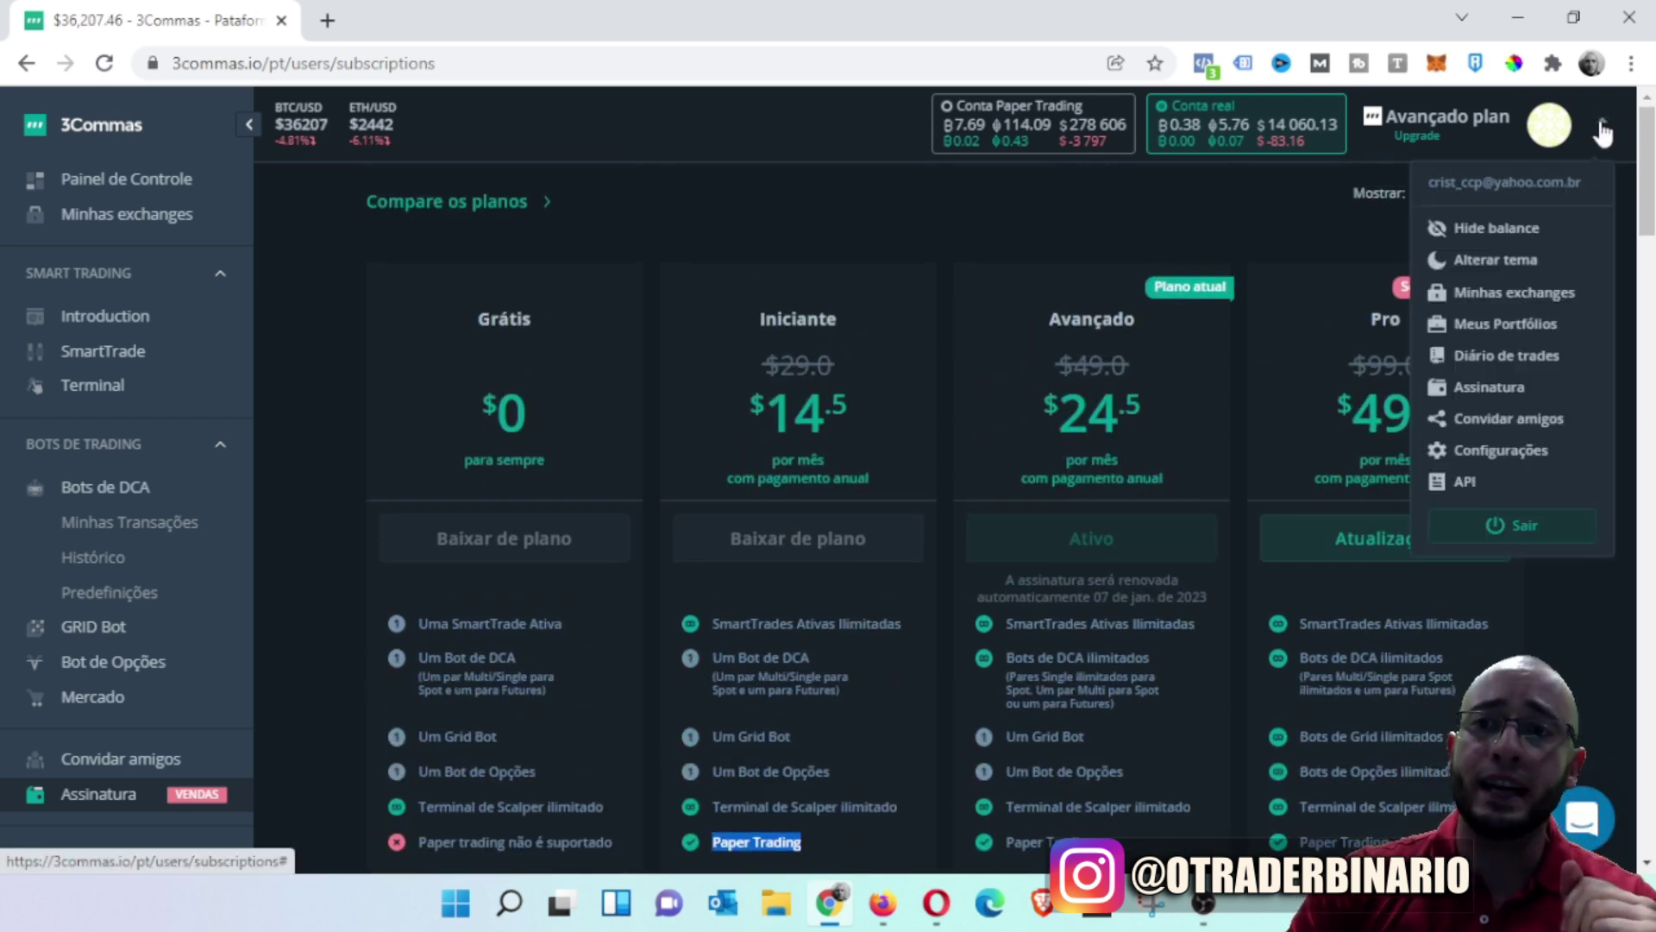
{"action": "left_click", "coordinate": [1499, 451]}
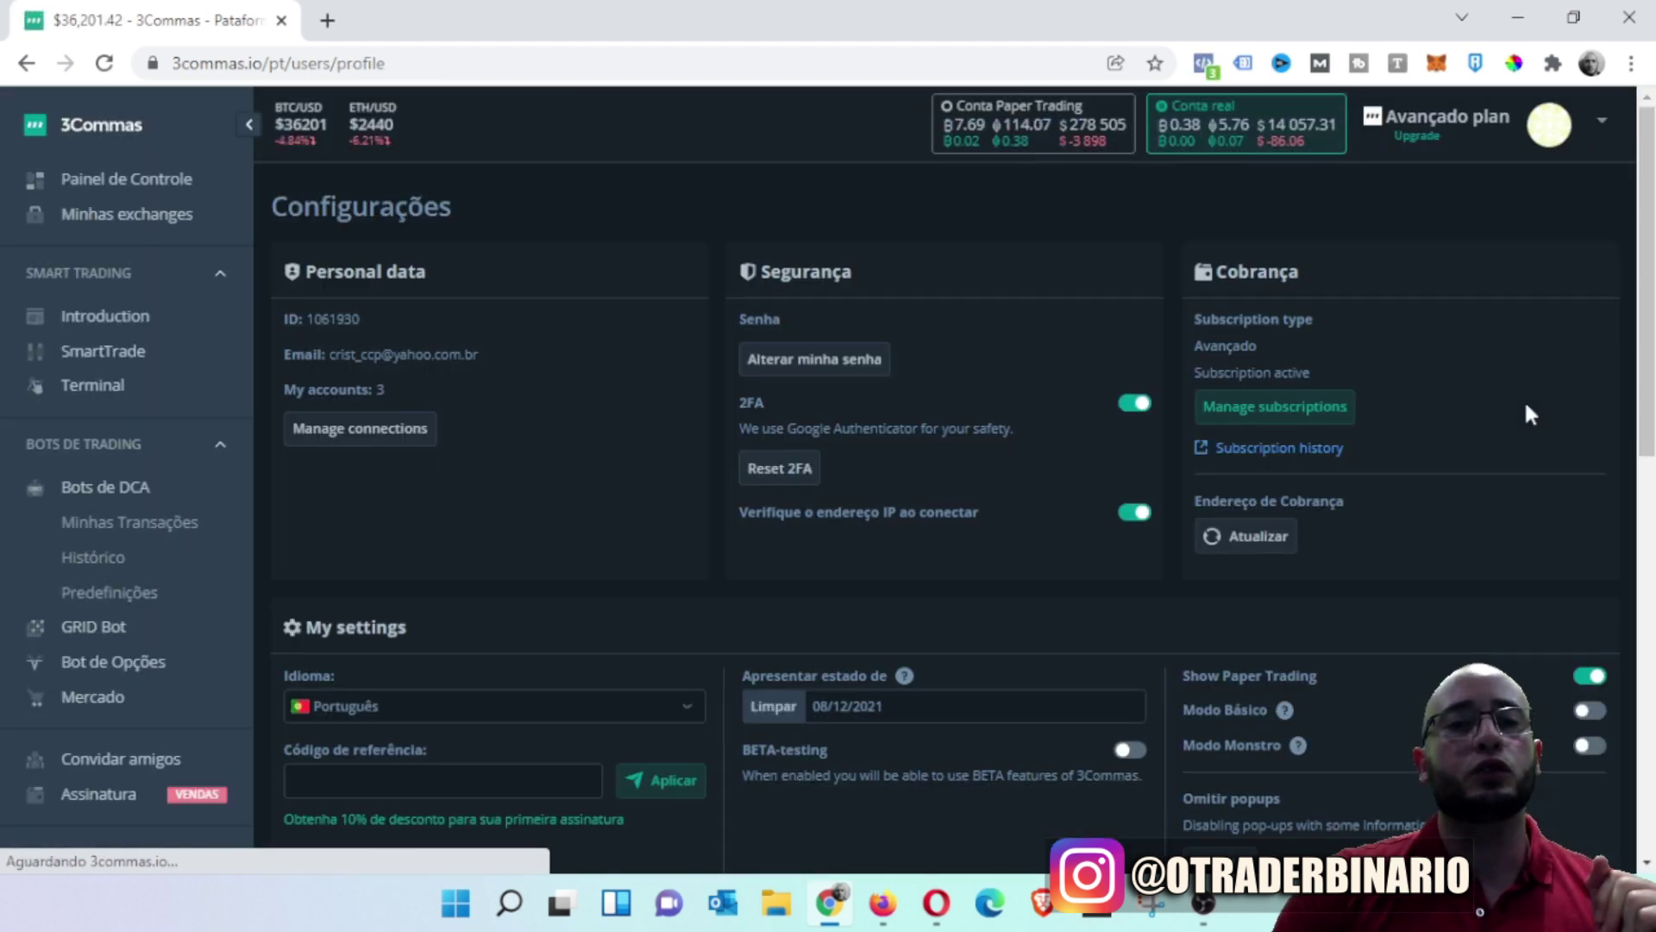
{"action": "scroll", "coordinate": [1653, 276], "scroll_direction": "down", "scroll_amount": 1}
{"action": "scroll", "coordinate": [1653, 276], "scroll_direction": "down", "scroll_amount": 3}
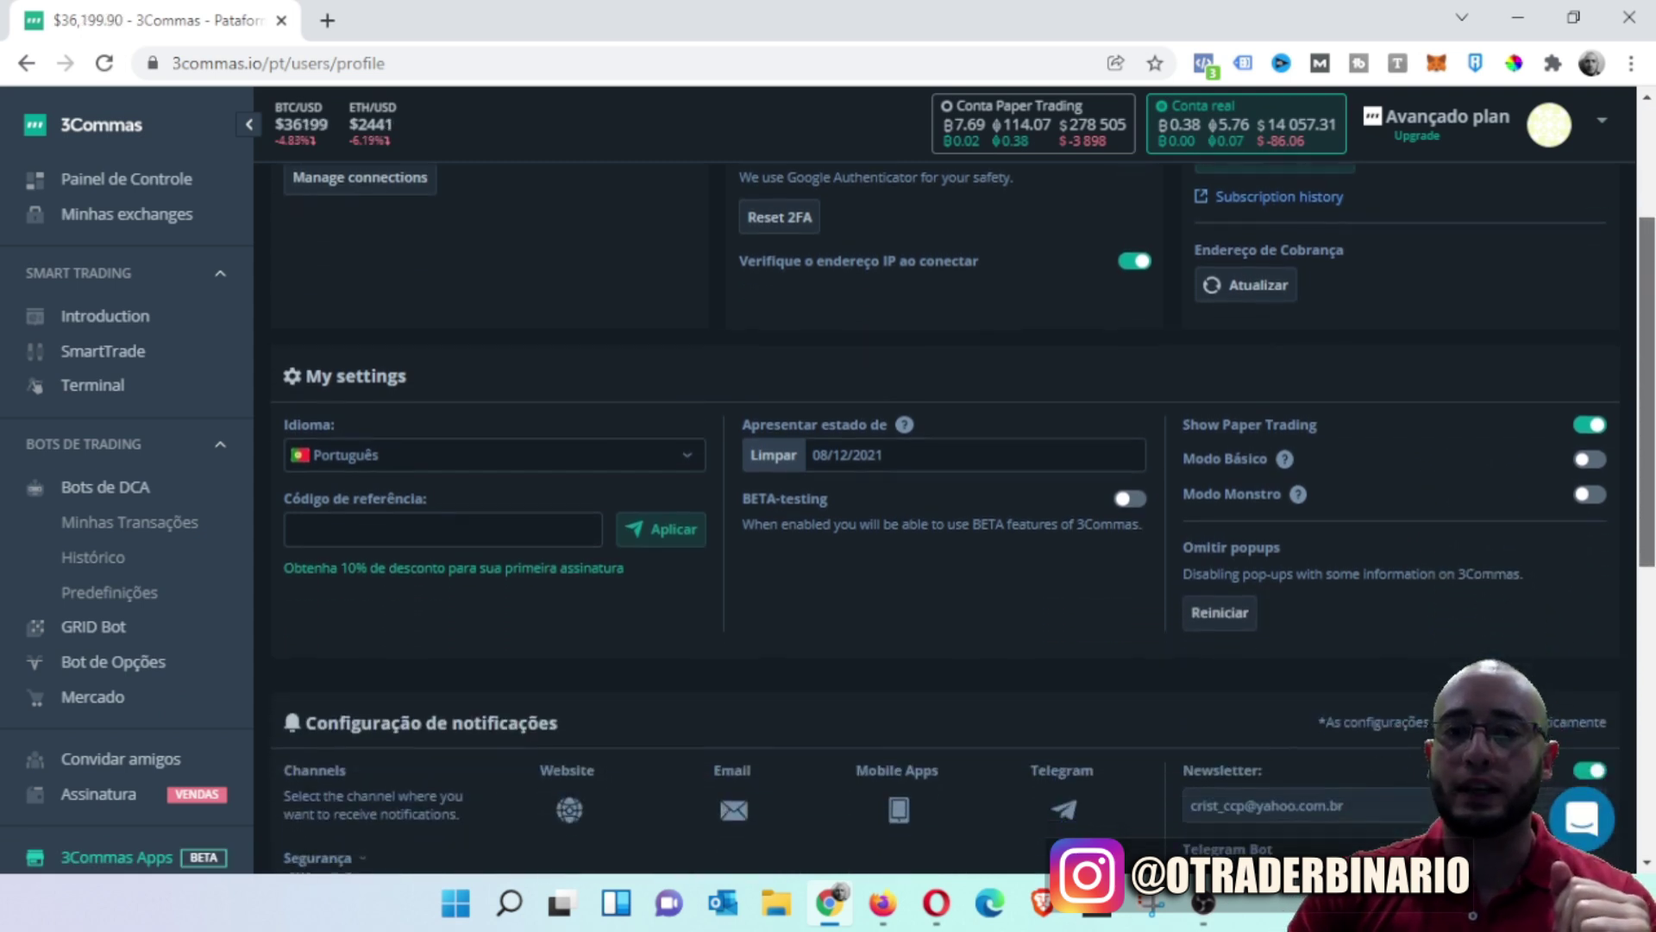
{"action": "mouse_move", "coordinate": [1284, 338]}
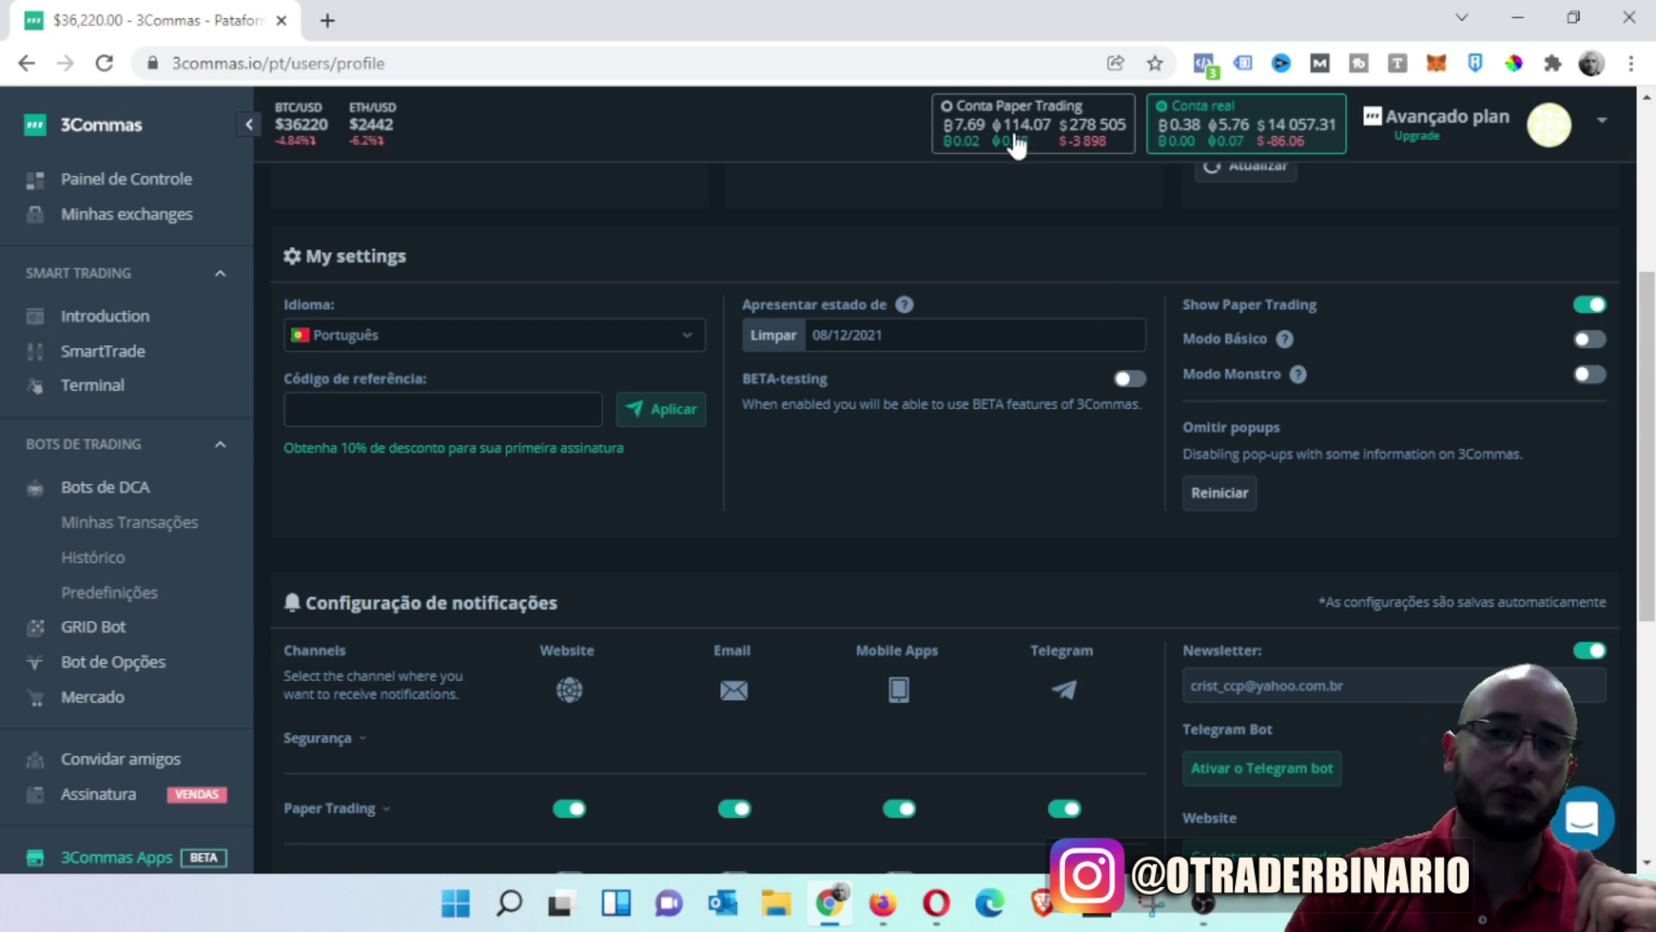
{"action": "left_click", "coordinate": [1060, 140]}
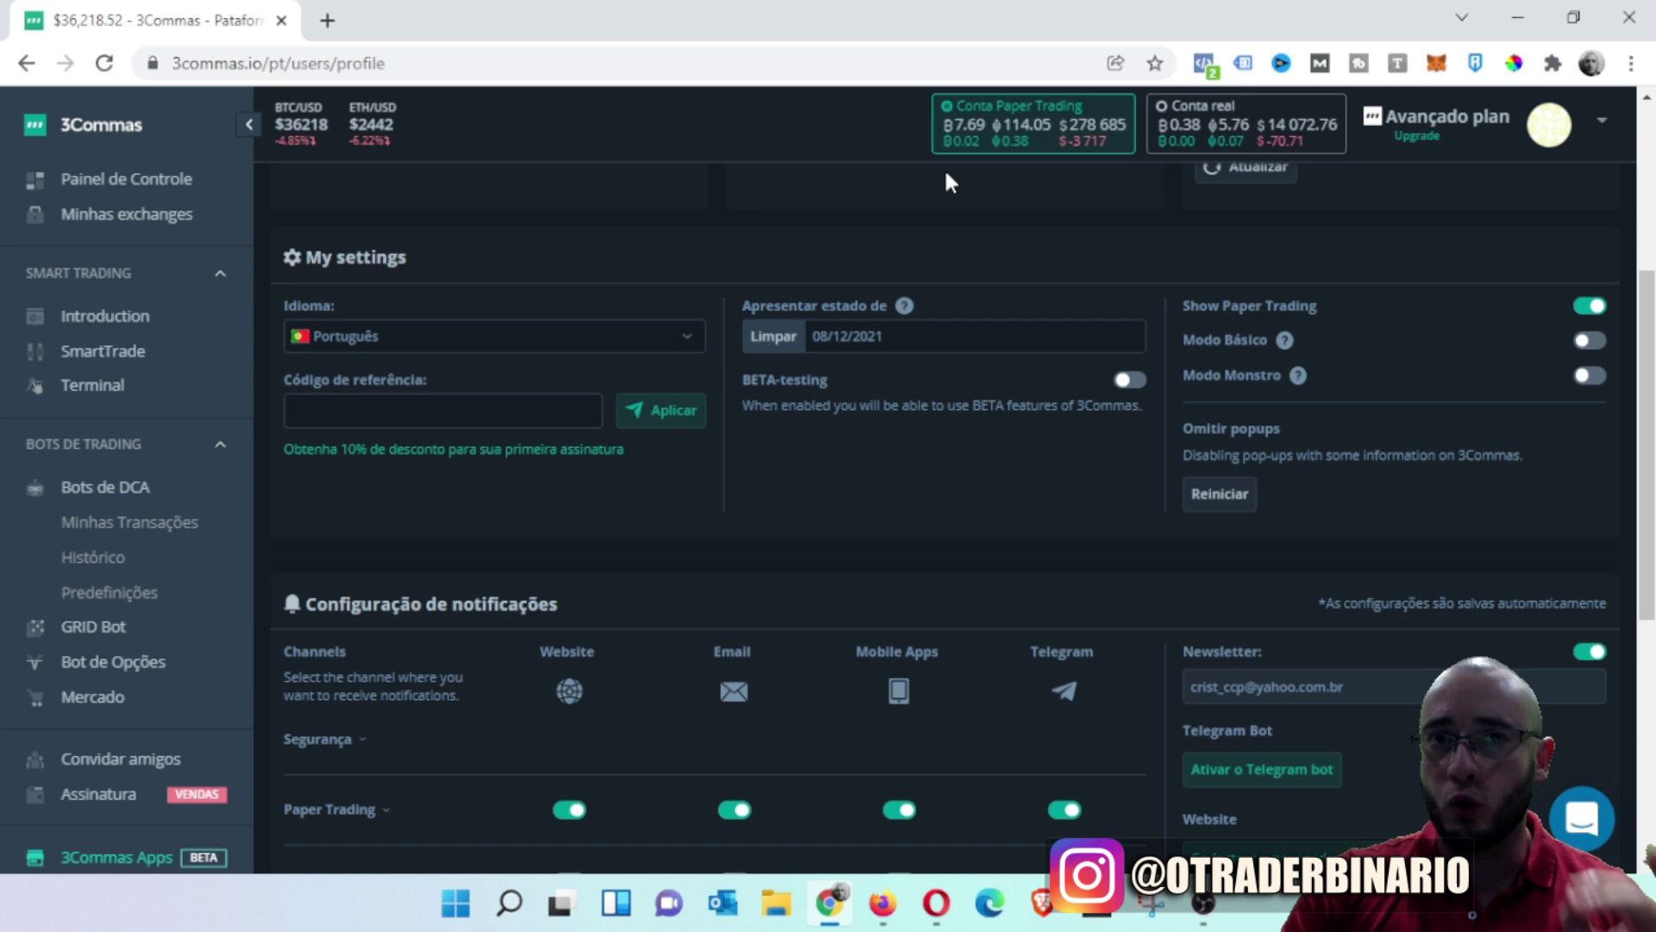
- Open the DCA bots page and examine the statistics and the list of existing paper trading bots
{"action": "left_click", "coordinate": [95, 491]}
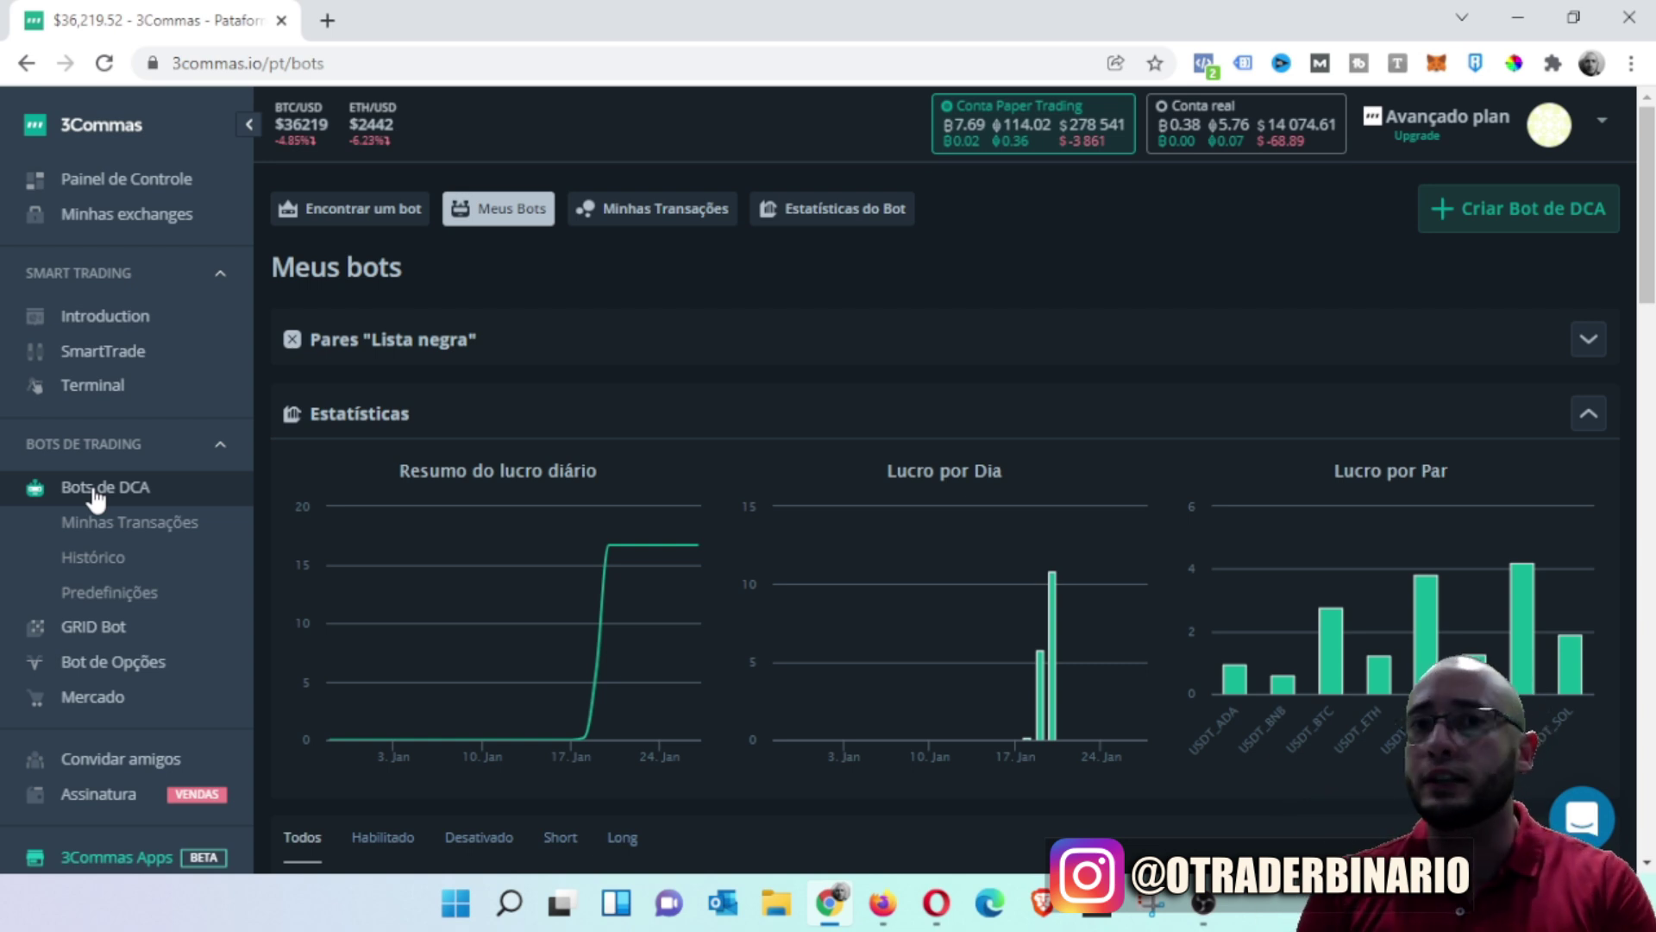
{"action": "scroll", "coordinate": [200, 499], "scroll_direction": "down", "scroll_amount": 3}
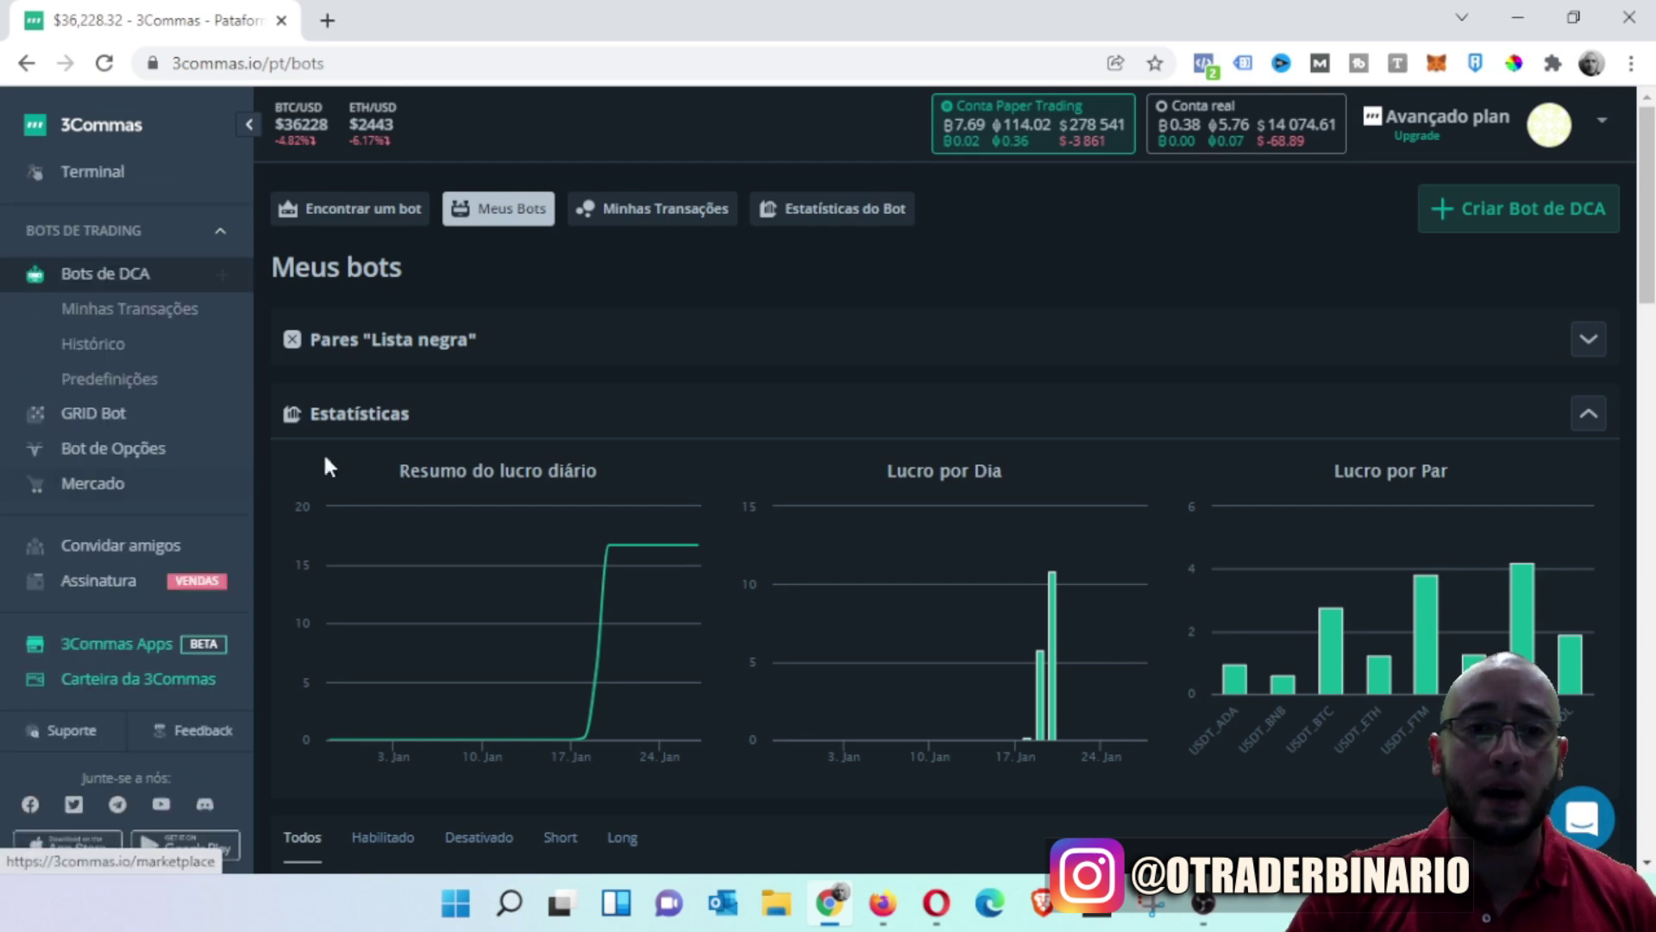
{"action": "scroll", "coordinate": [613, 467], "scroll_direction": "down", "scroll_amount": 4}
{"action": "scroll", "coordinate": [873, 541], "scroll_direction": "up", "scroll_amount": 3}
{"action": "scroll", "coordinate": [854, 561], "scroll_direction": "down", "scroll_amount": 6}
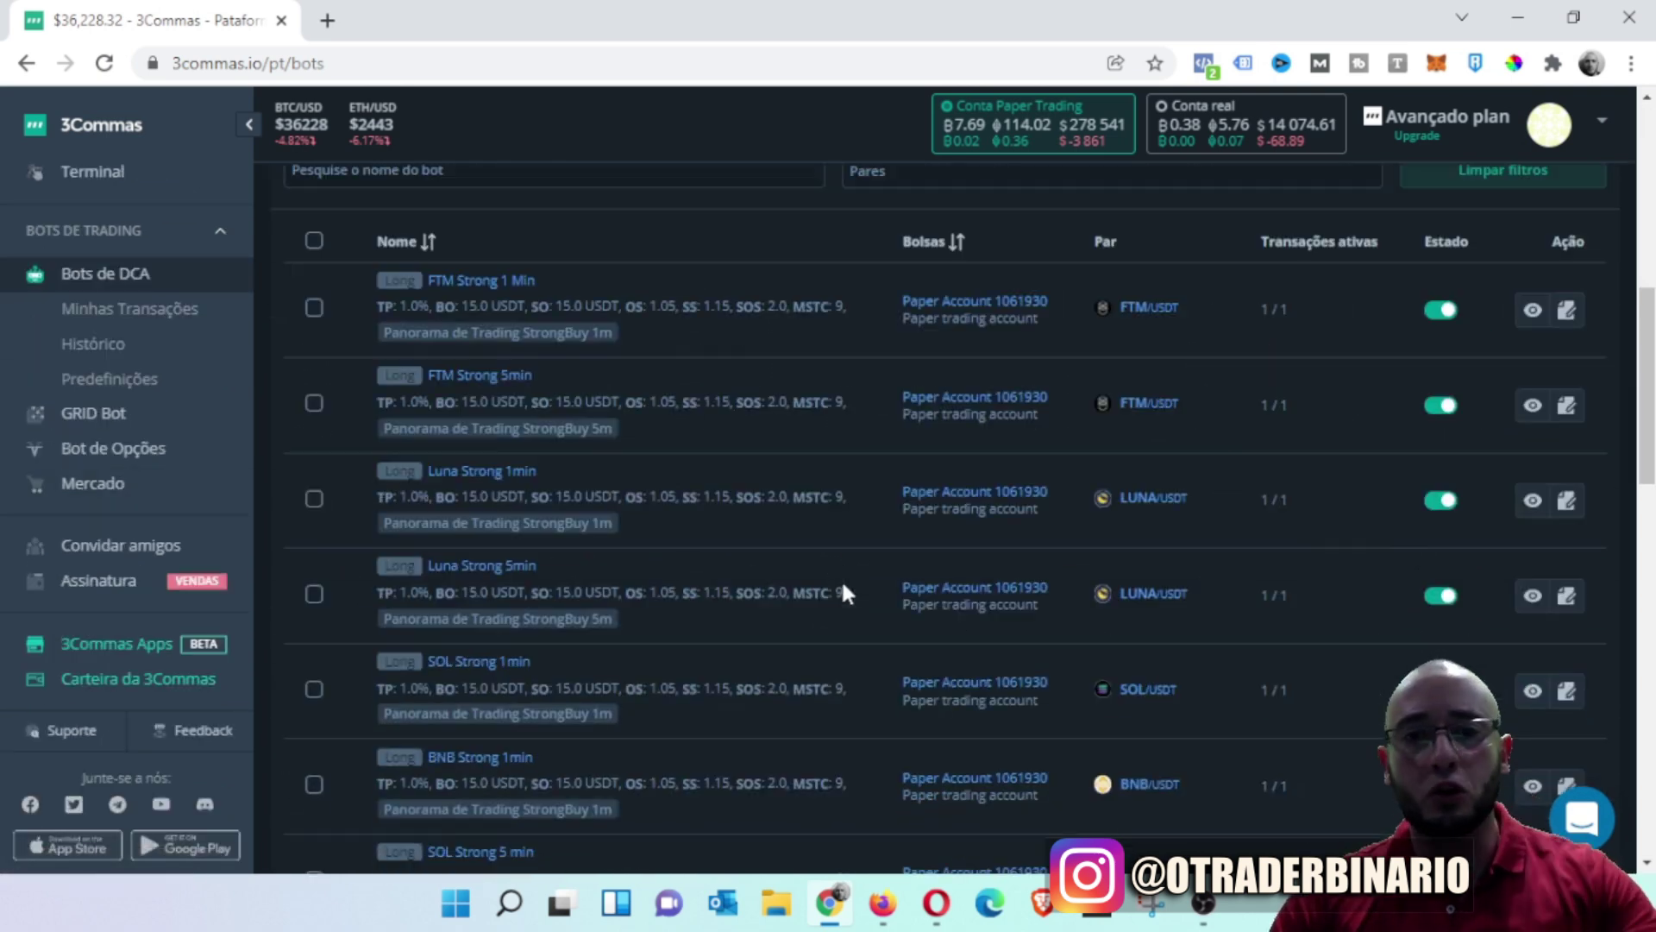
{"action": "scroll", "coordinate": [820, 570], "scroll_direction": "down", "scroll_amount": 6}
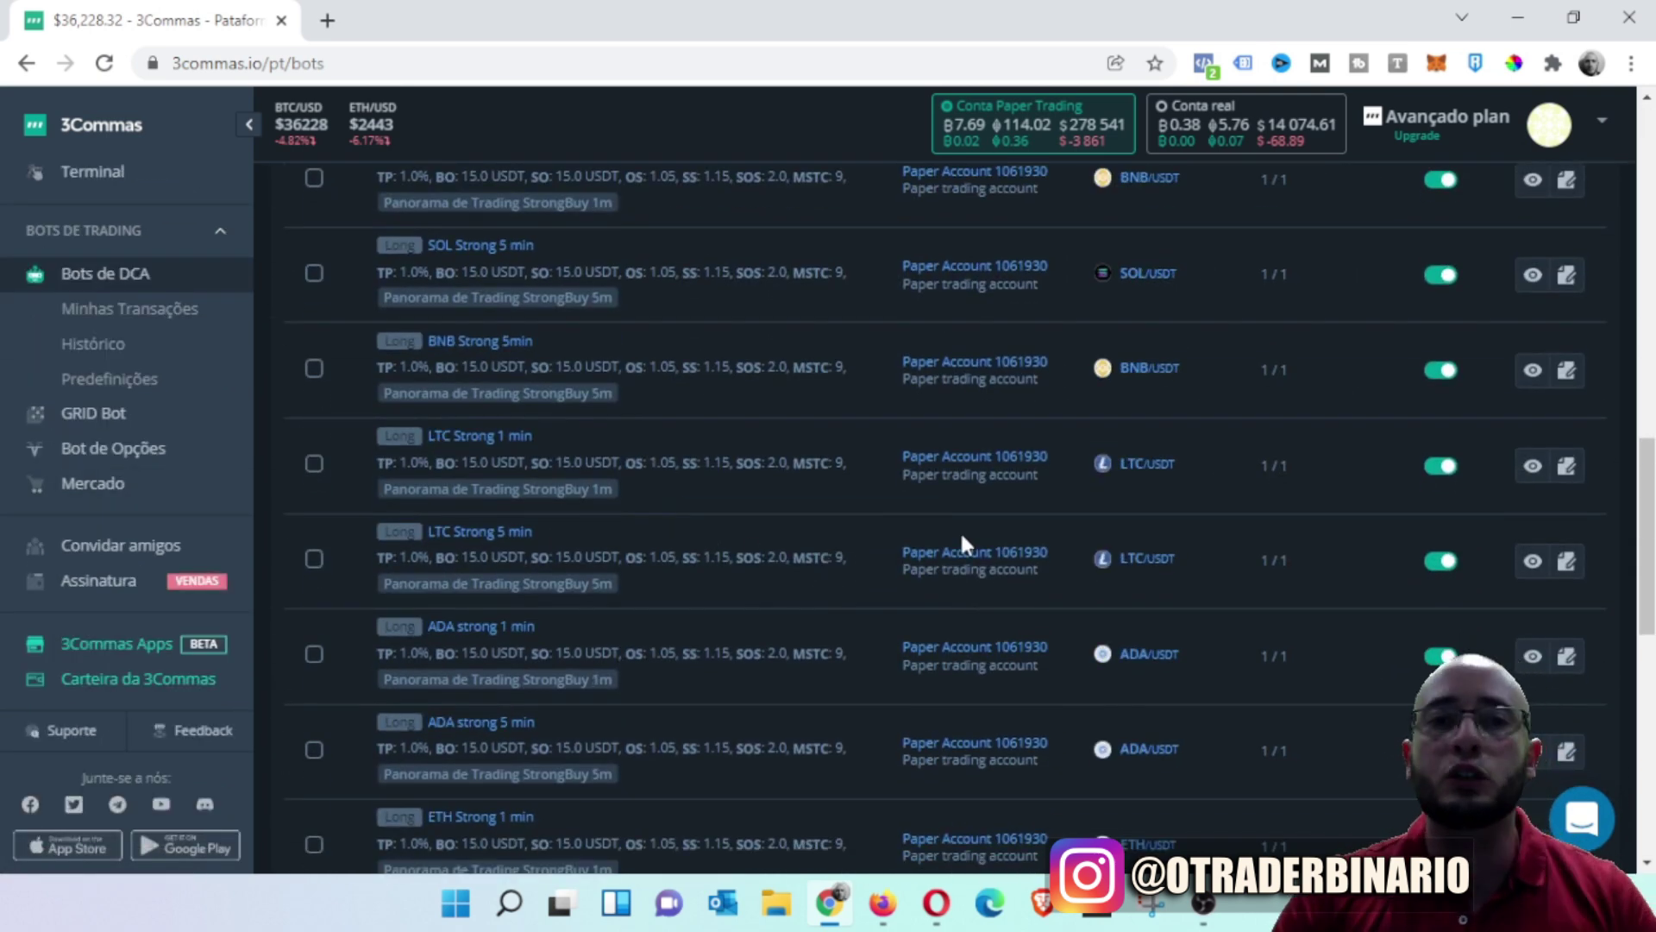
{"action": "scroll", "coordinate": [742, 638], "scroll_direction": "up", "scroll_amount": 10}
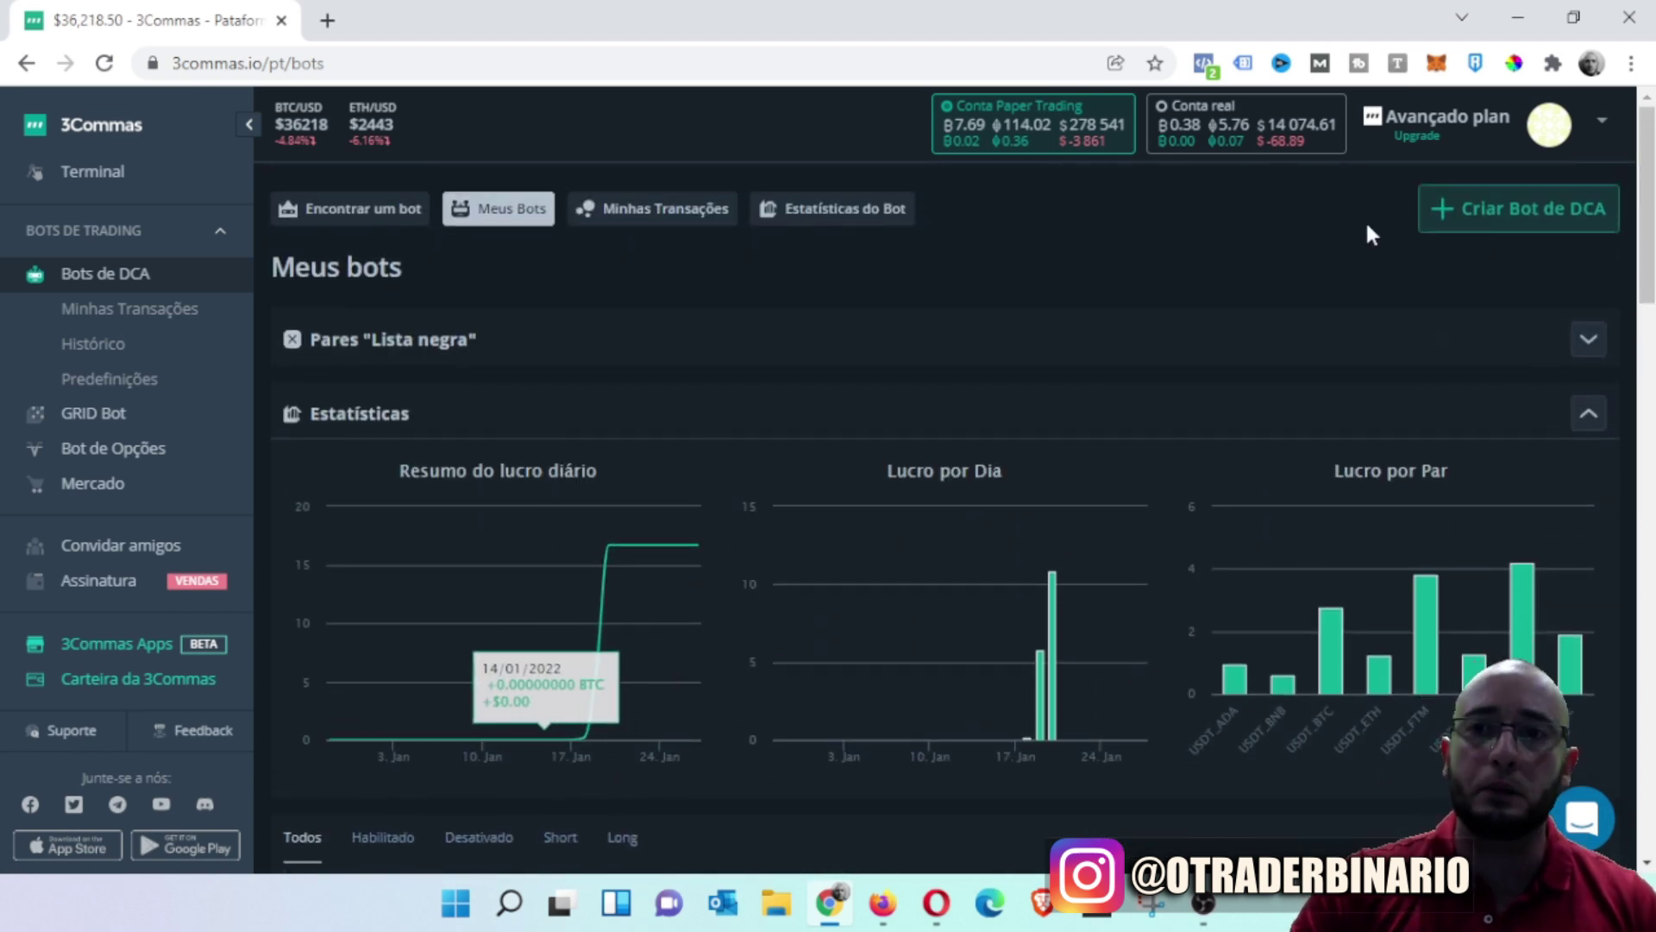
- Start a new DCA bot and name it "Robô Teste Indicador RSI"
{"action": "left_click", "coordinate": [1484, 229]}
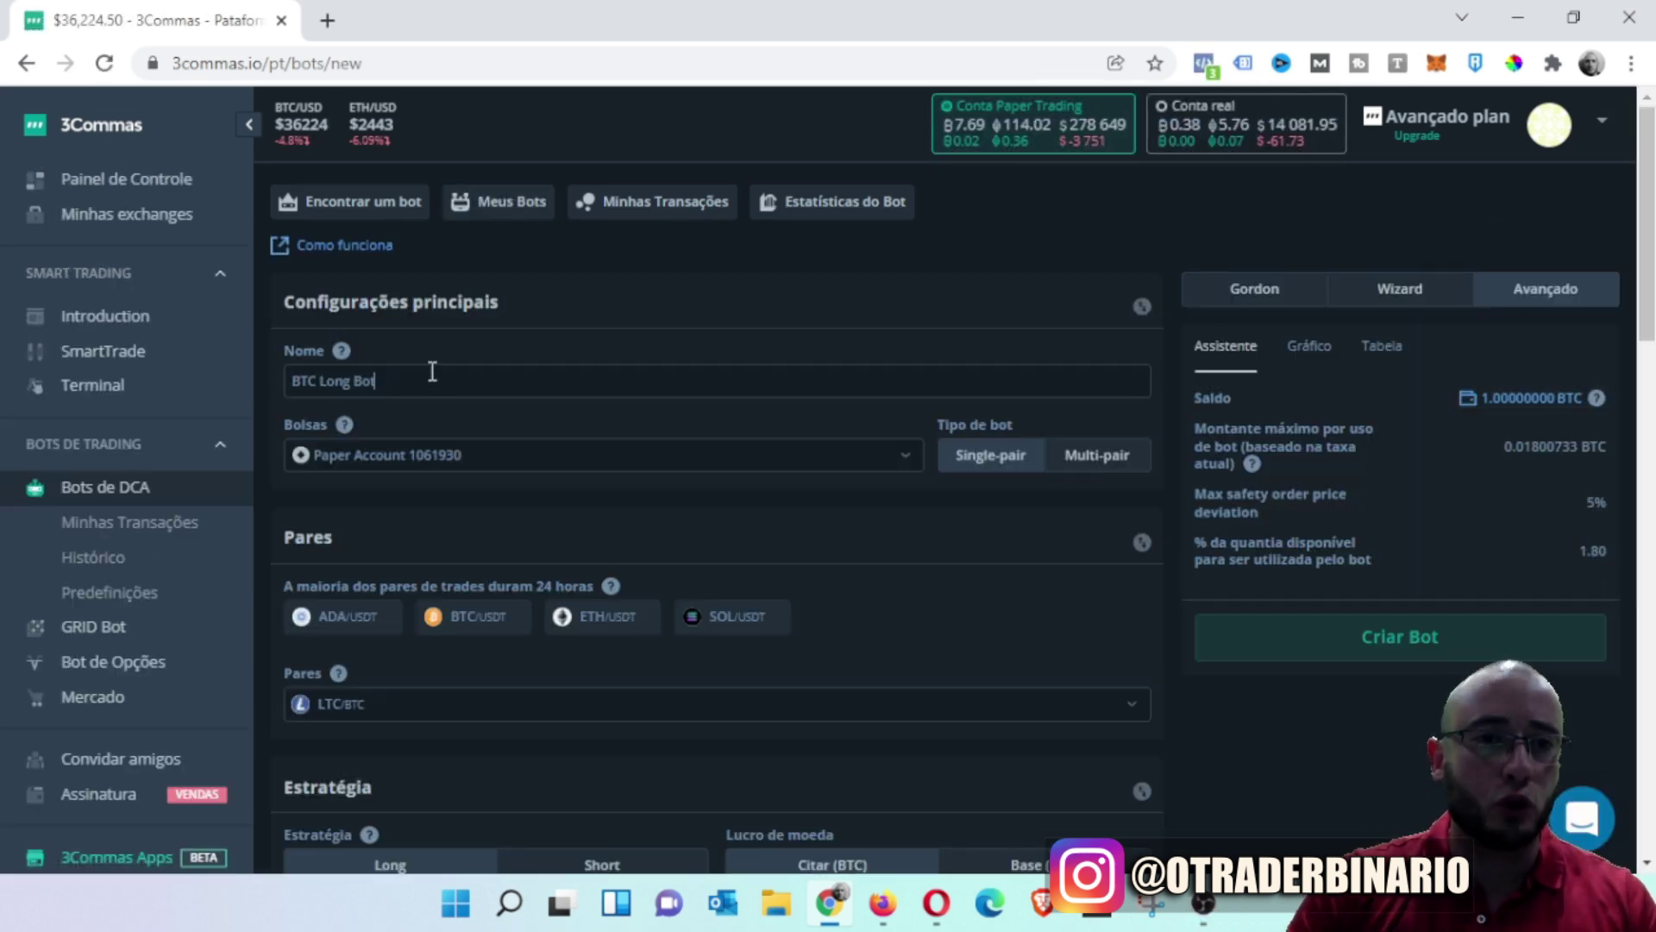
{"action": "left_click_drag", "start_coordinate": [432, 380], "coordinate": [44, 384]}
{"action": "type", "text": "Robô"}
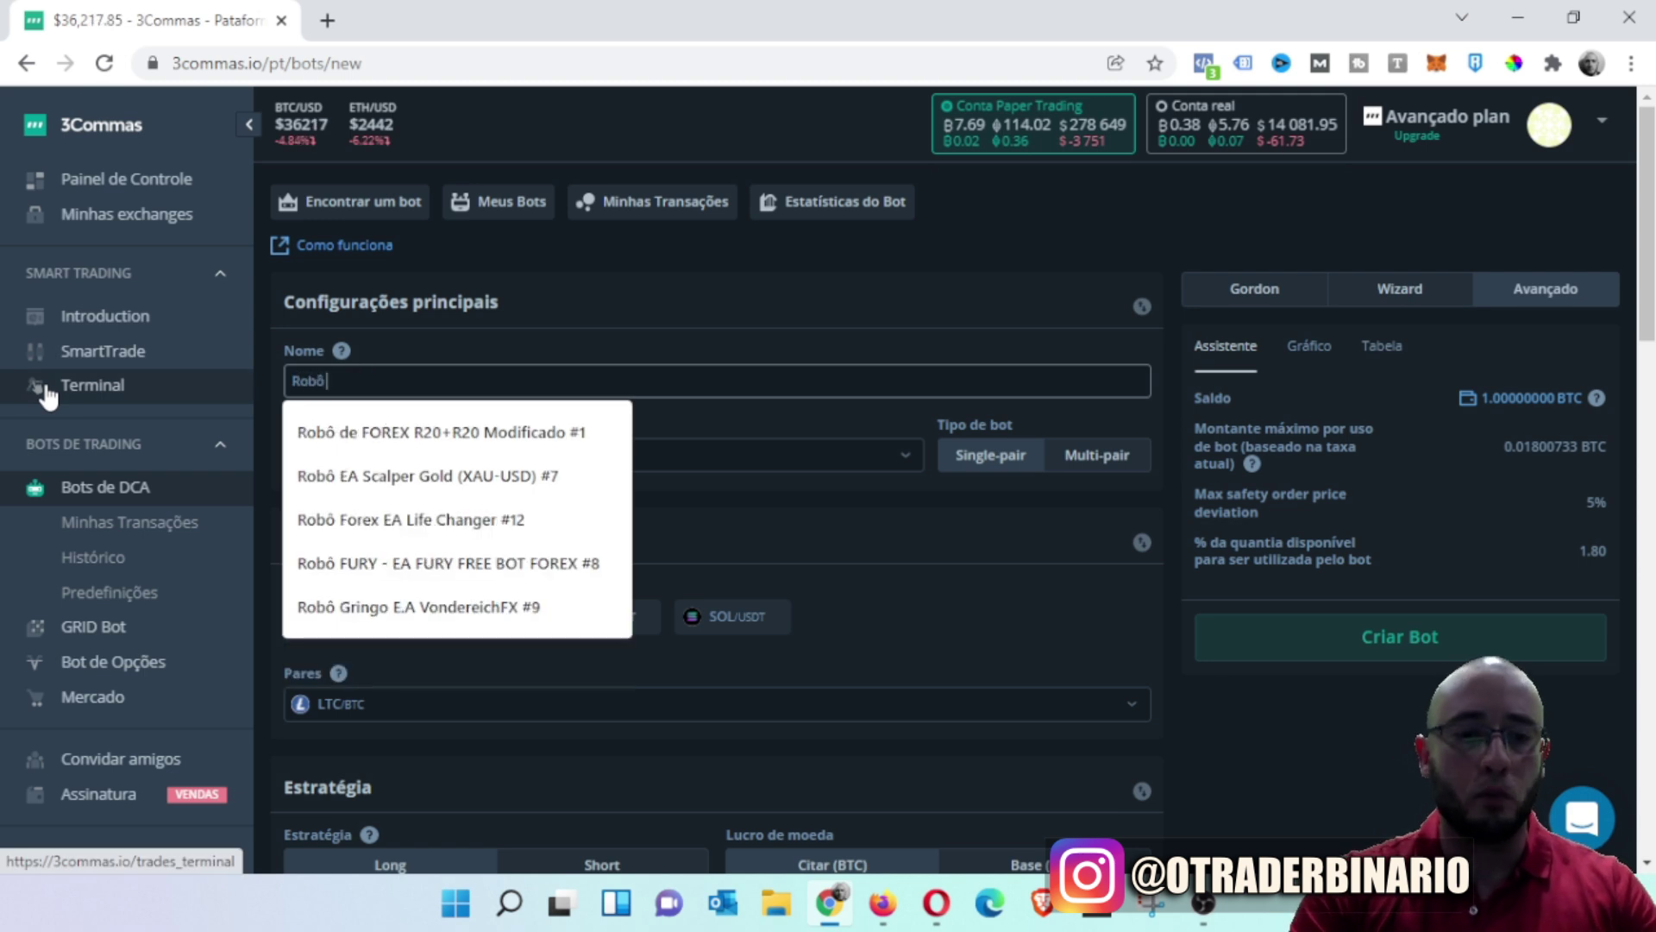
{"action": "type", "text": " Tsste Indc"}
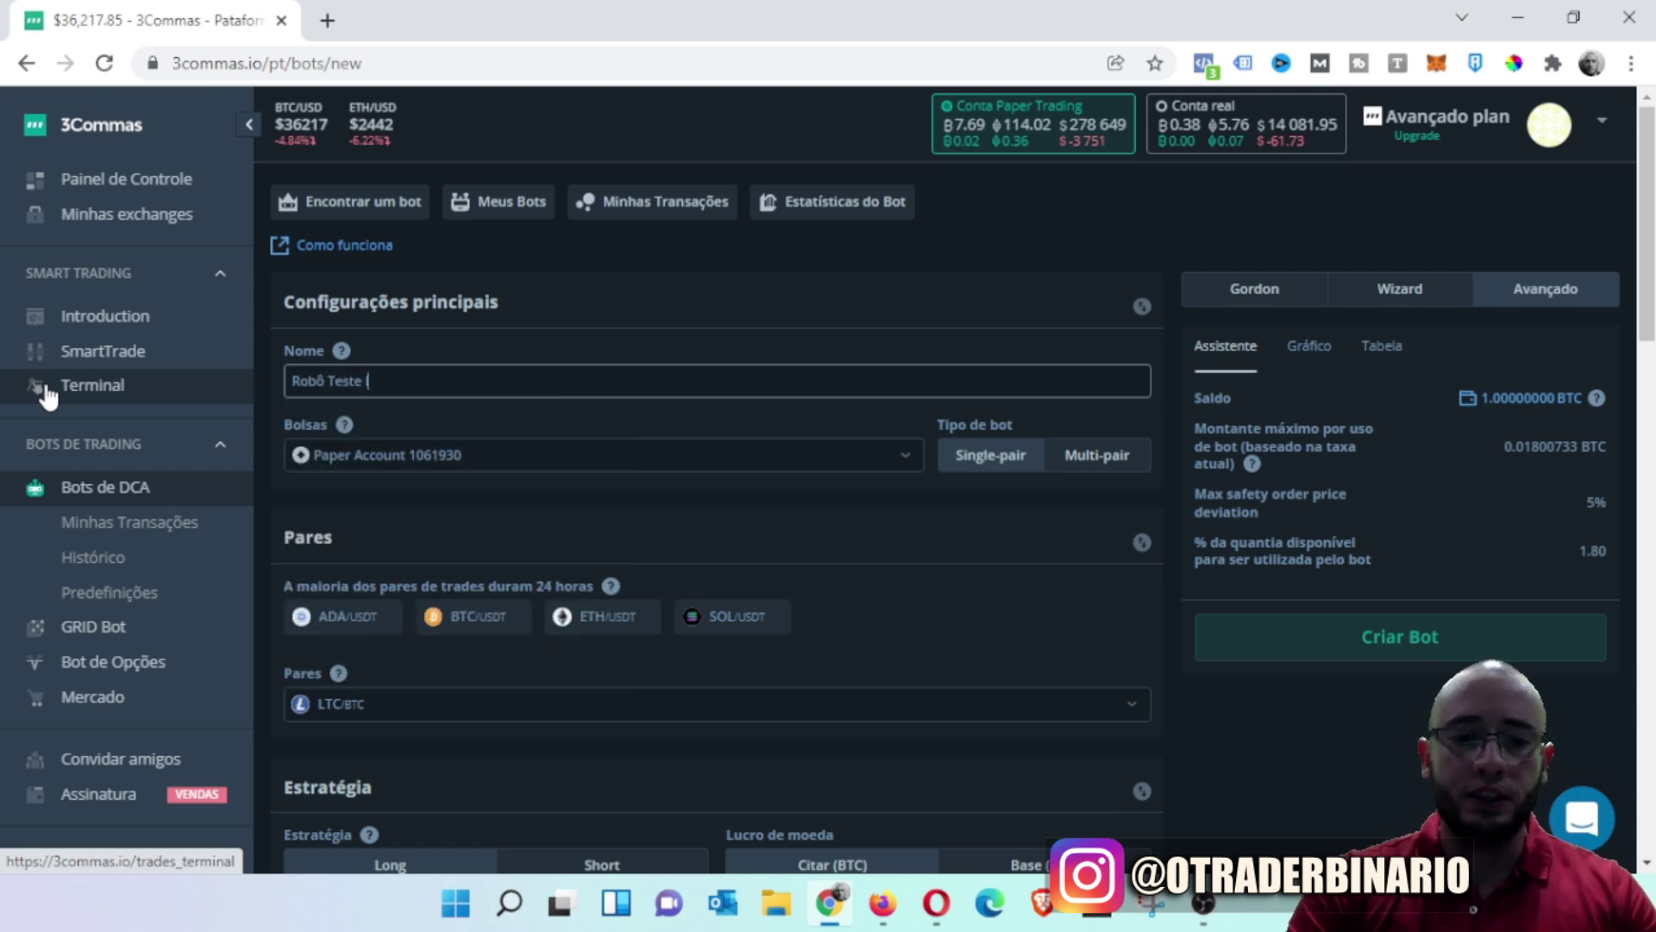
{"action": "key", "text": "BackSpace"}
{"action": "key", "text": "BackSpace"}
{"action": "type", "text": "d"}
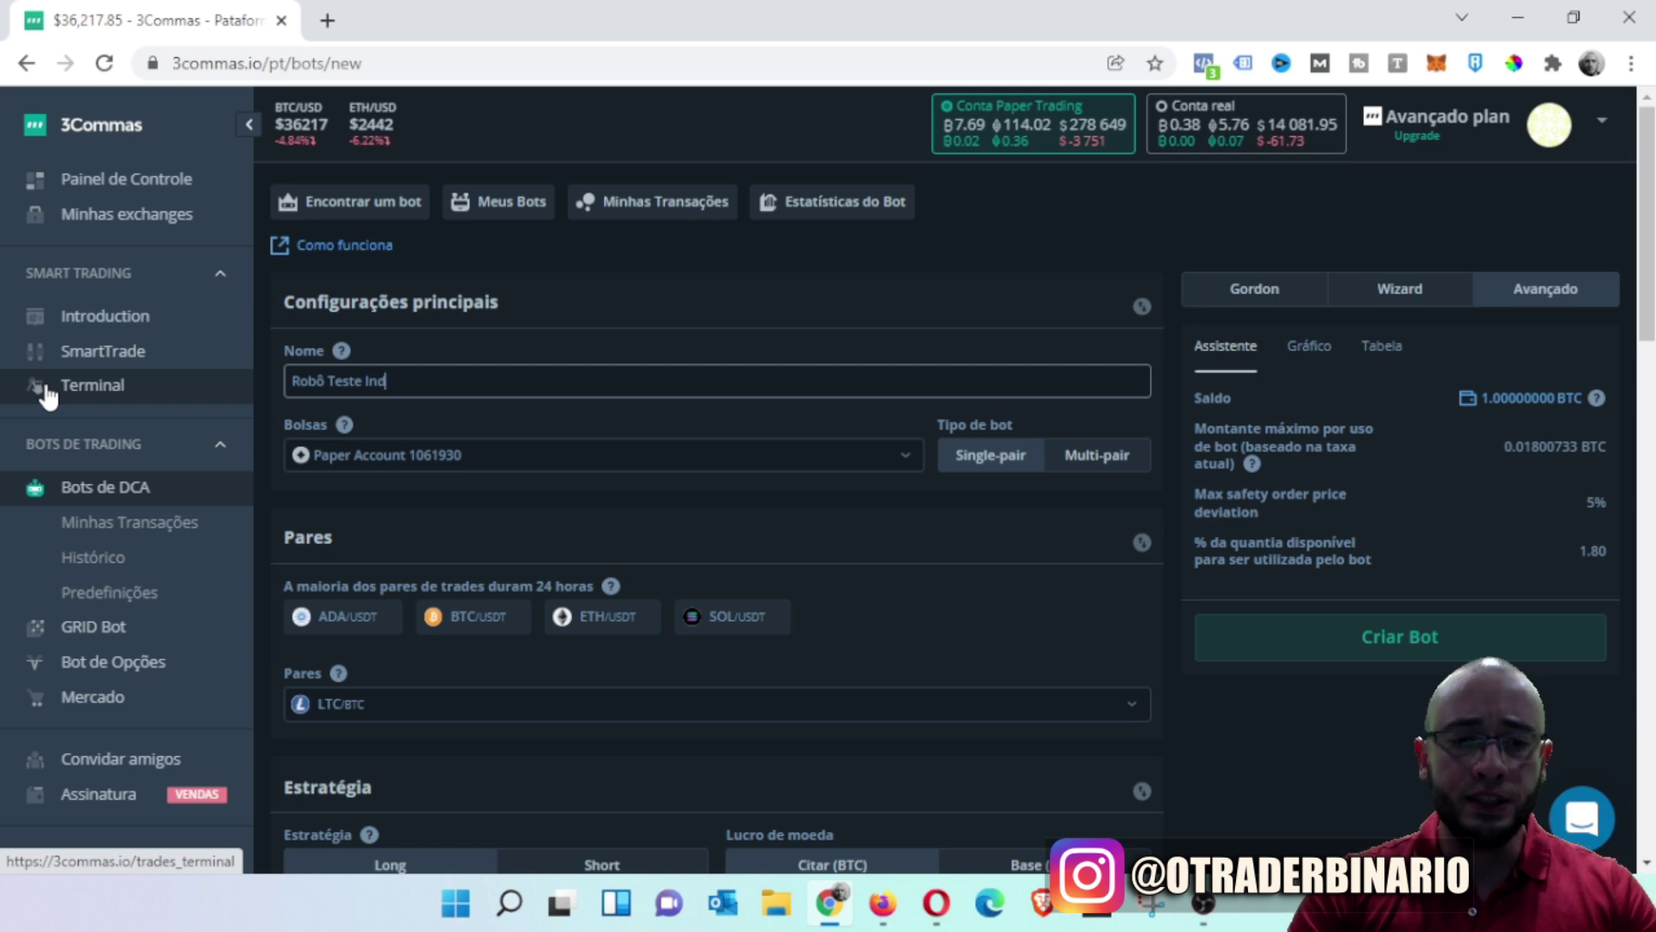
{"action": "type", "text": "icador RSI"}
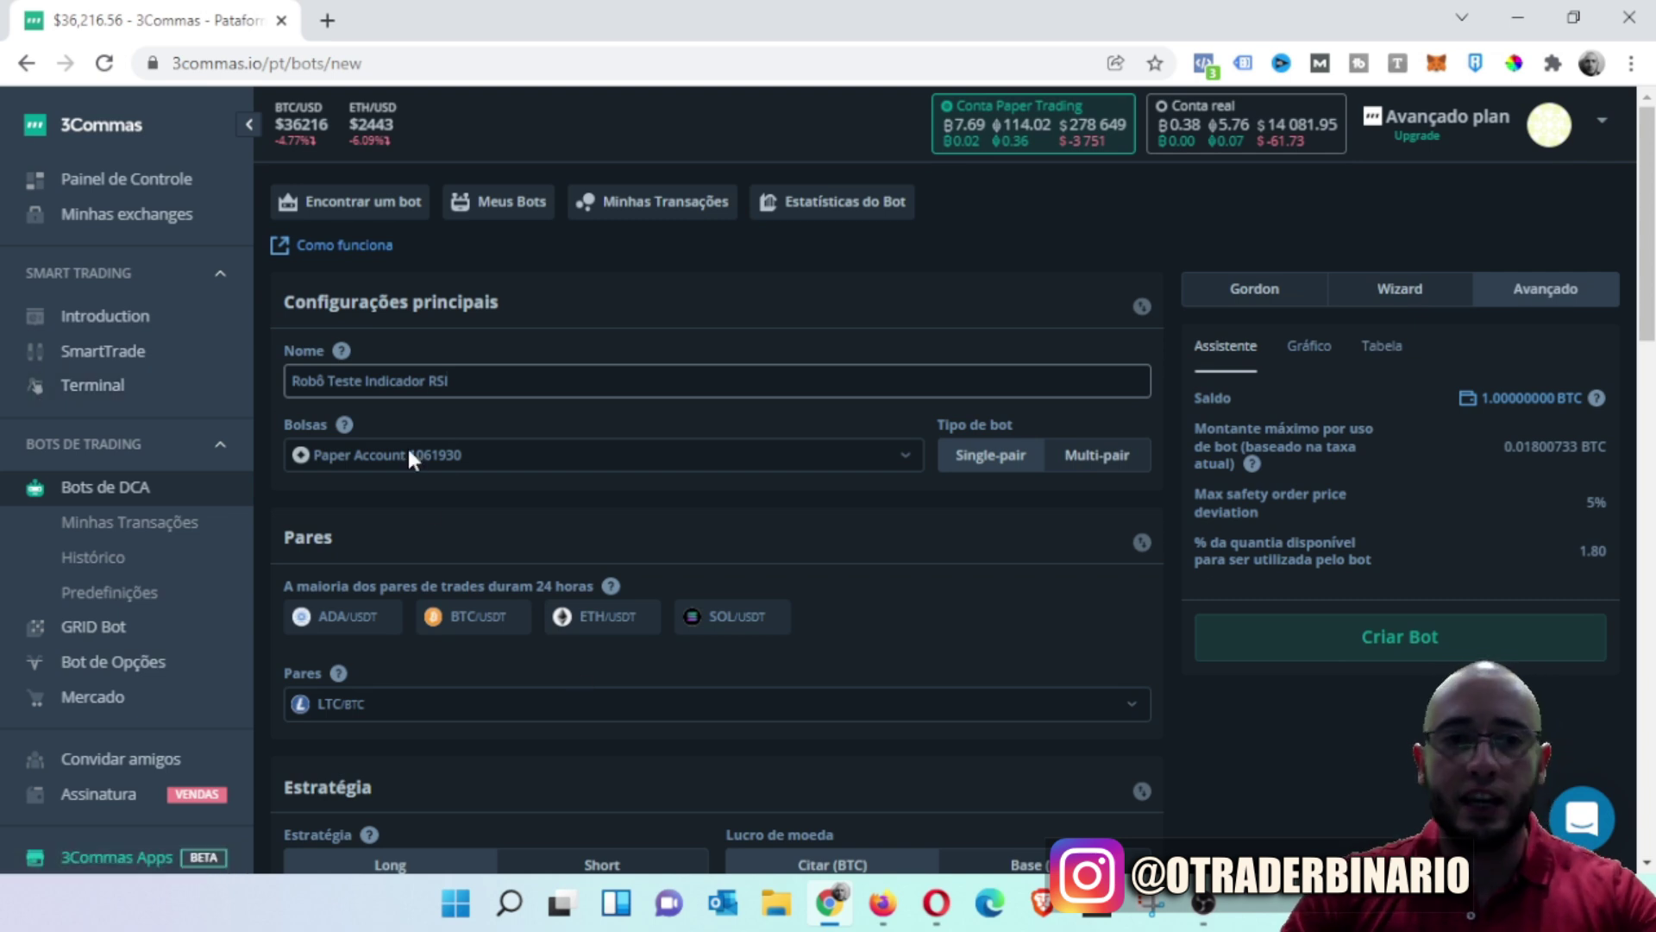
- Choose ADA/USDT as the trading pair for the new single-pair bot
{"action": "scroll", "coordinate": [871, 583], "scroll_direction": "down", "scroll_amount": 3}
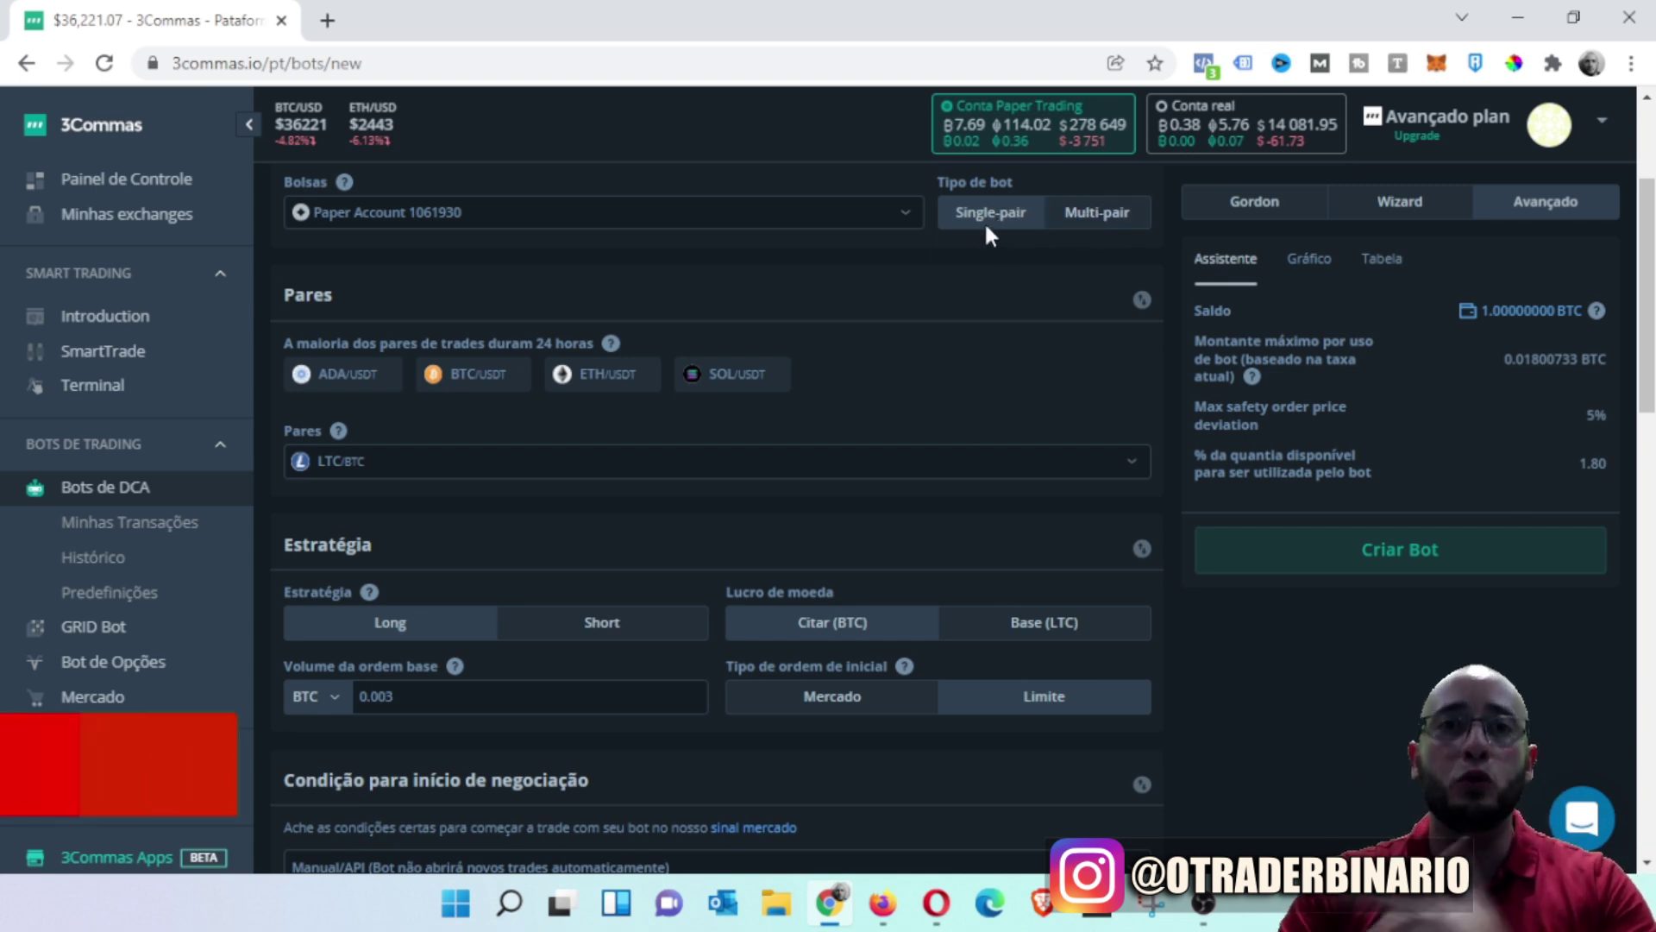
{"action": "left_click", "coordinate": [345, 379]}
{"action": "scroll", "coordinate": [539, 614], "scroll_direction": "down", "scroll_amount": 2}
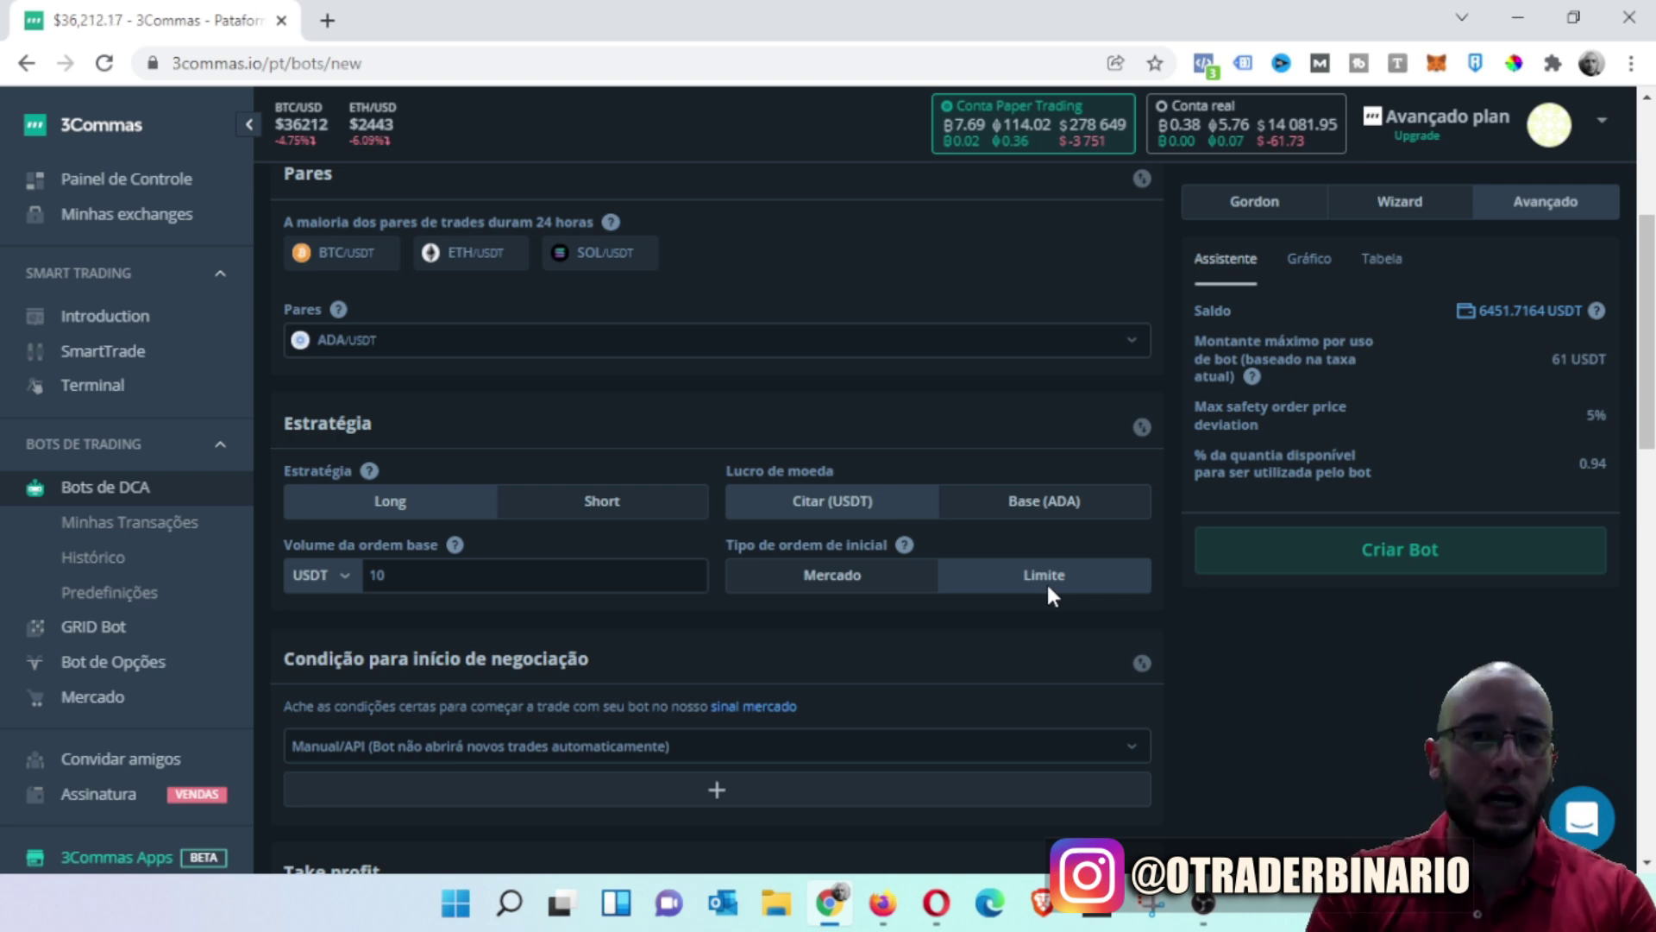
- Set the trade start condition to Panorama de Trading and look through its interval and signal choices, keeping 1 minuto and Compra
{"action": "scroll", "coordinate": [770, 523], "scroll_direction": "down", "scroll_amount": 3}
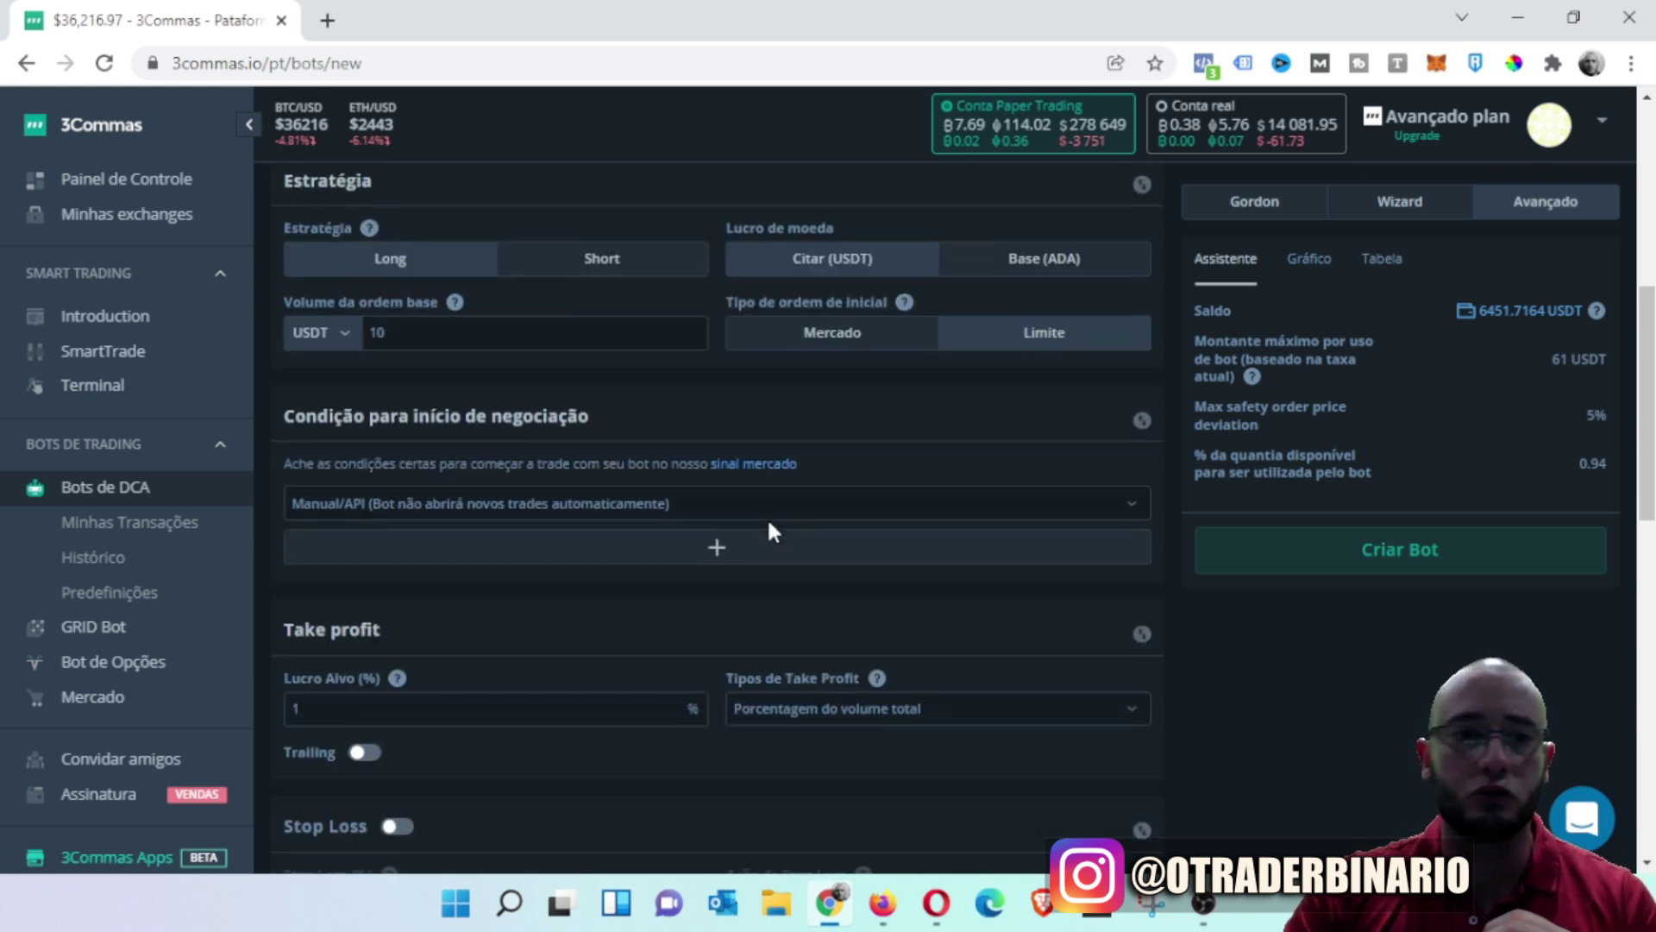
{"action": "scroll", "coordinate": [770, 529], "scroll_direction": "down", "scroll_amount": 1}
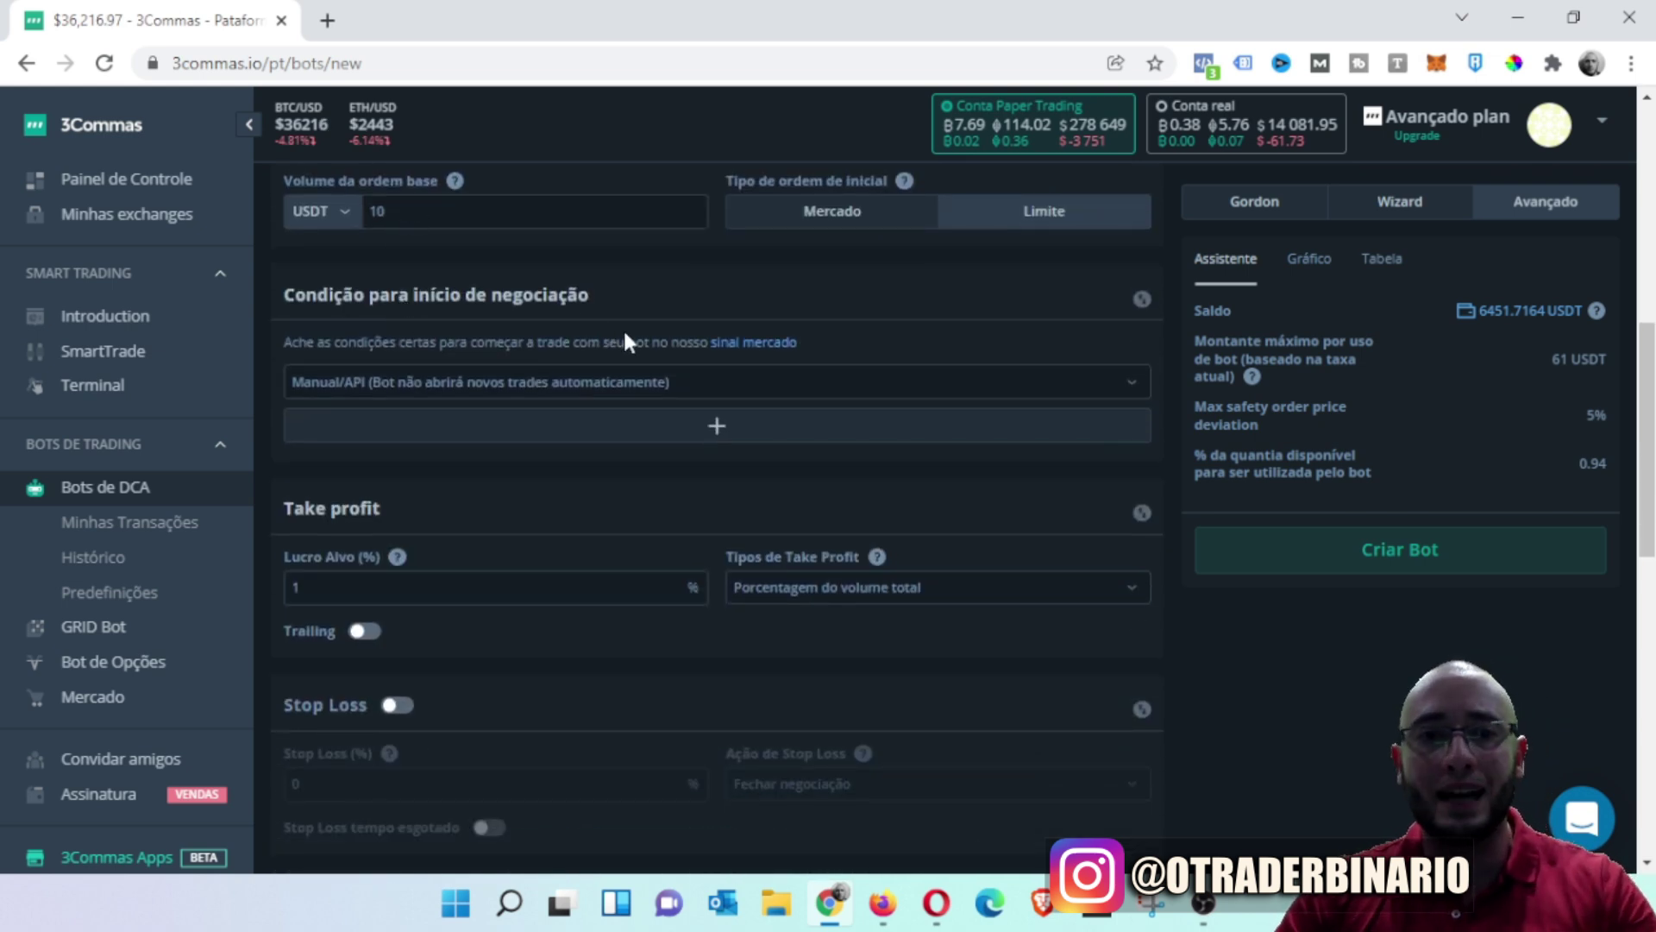
{"action": "left_click", "coordinate": [678, 374]}
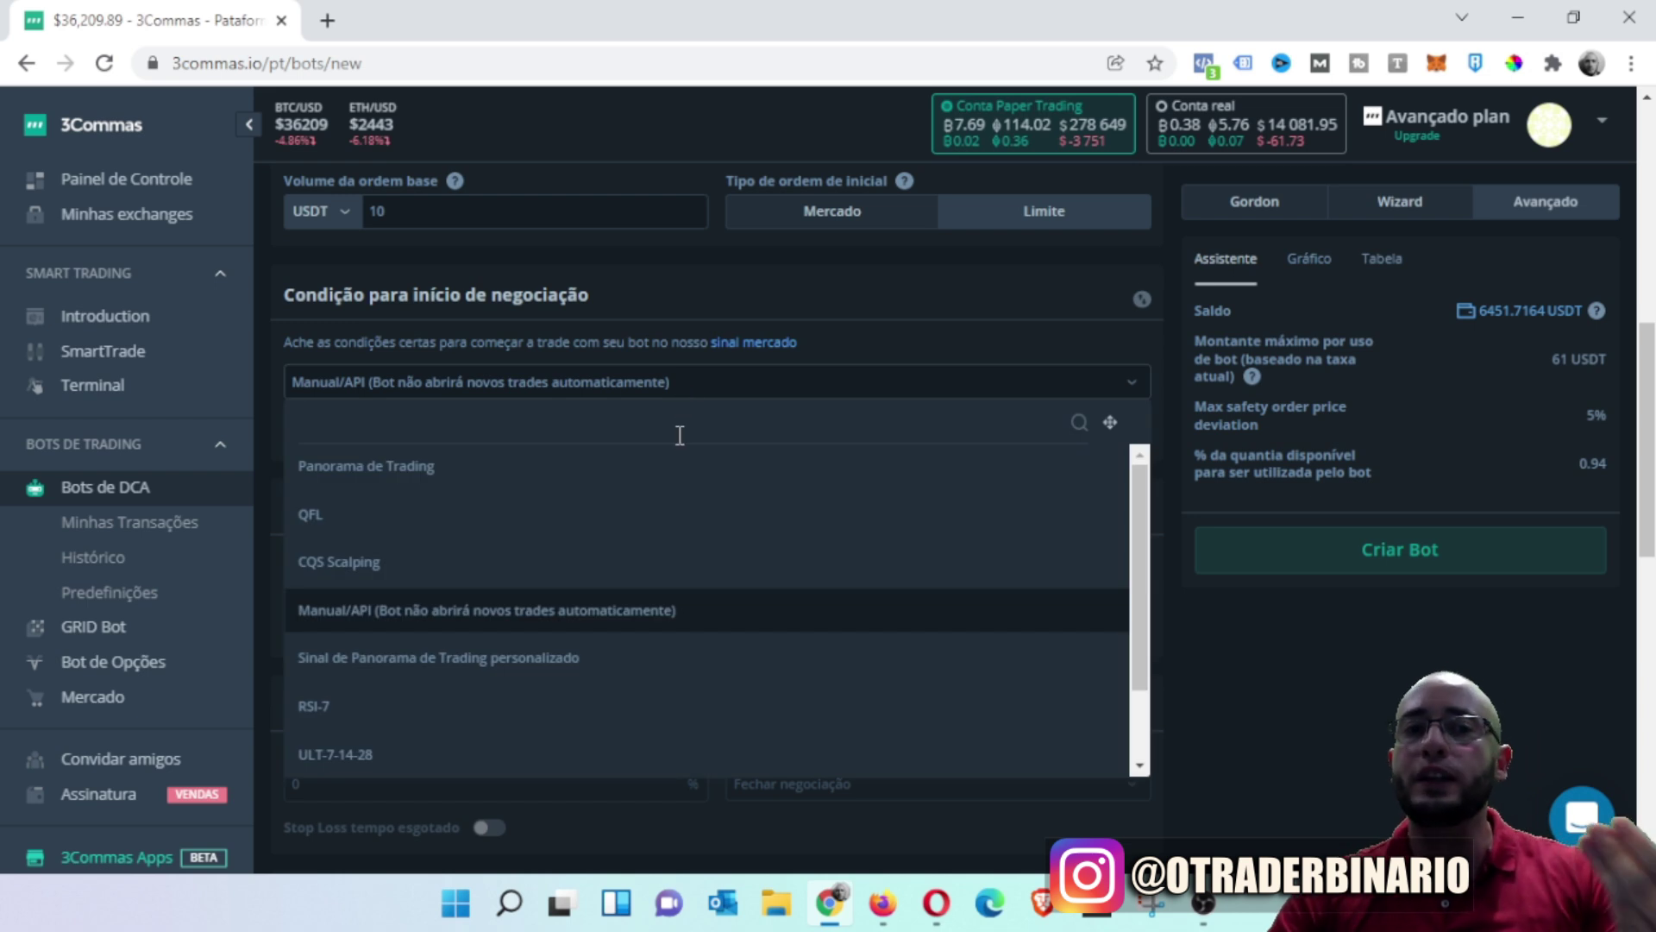
{"action": "left_click", "coordinate": [463, 470]}
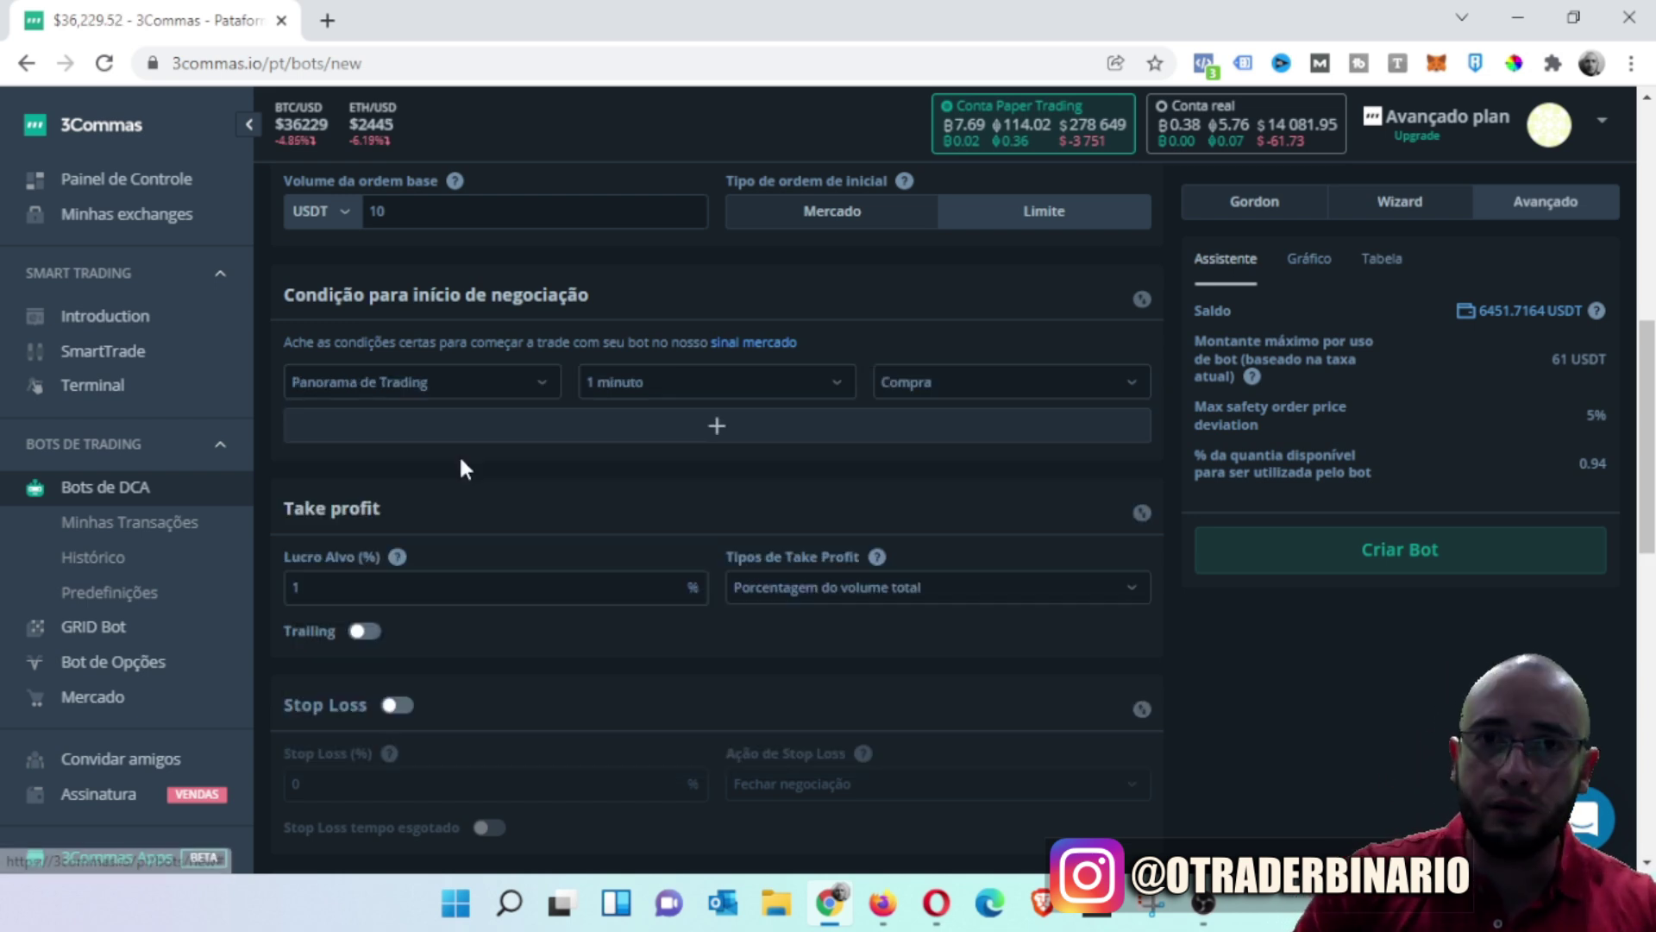
{"action": "left_click", "coordinate": [710, 390]}
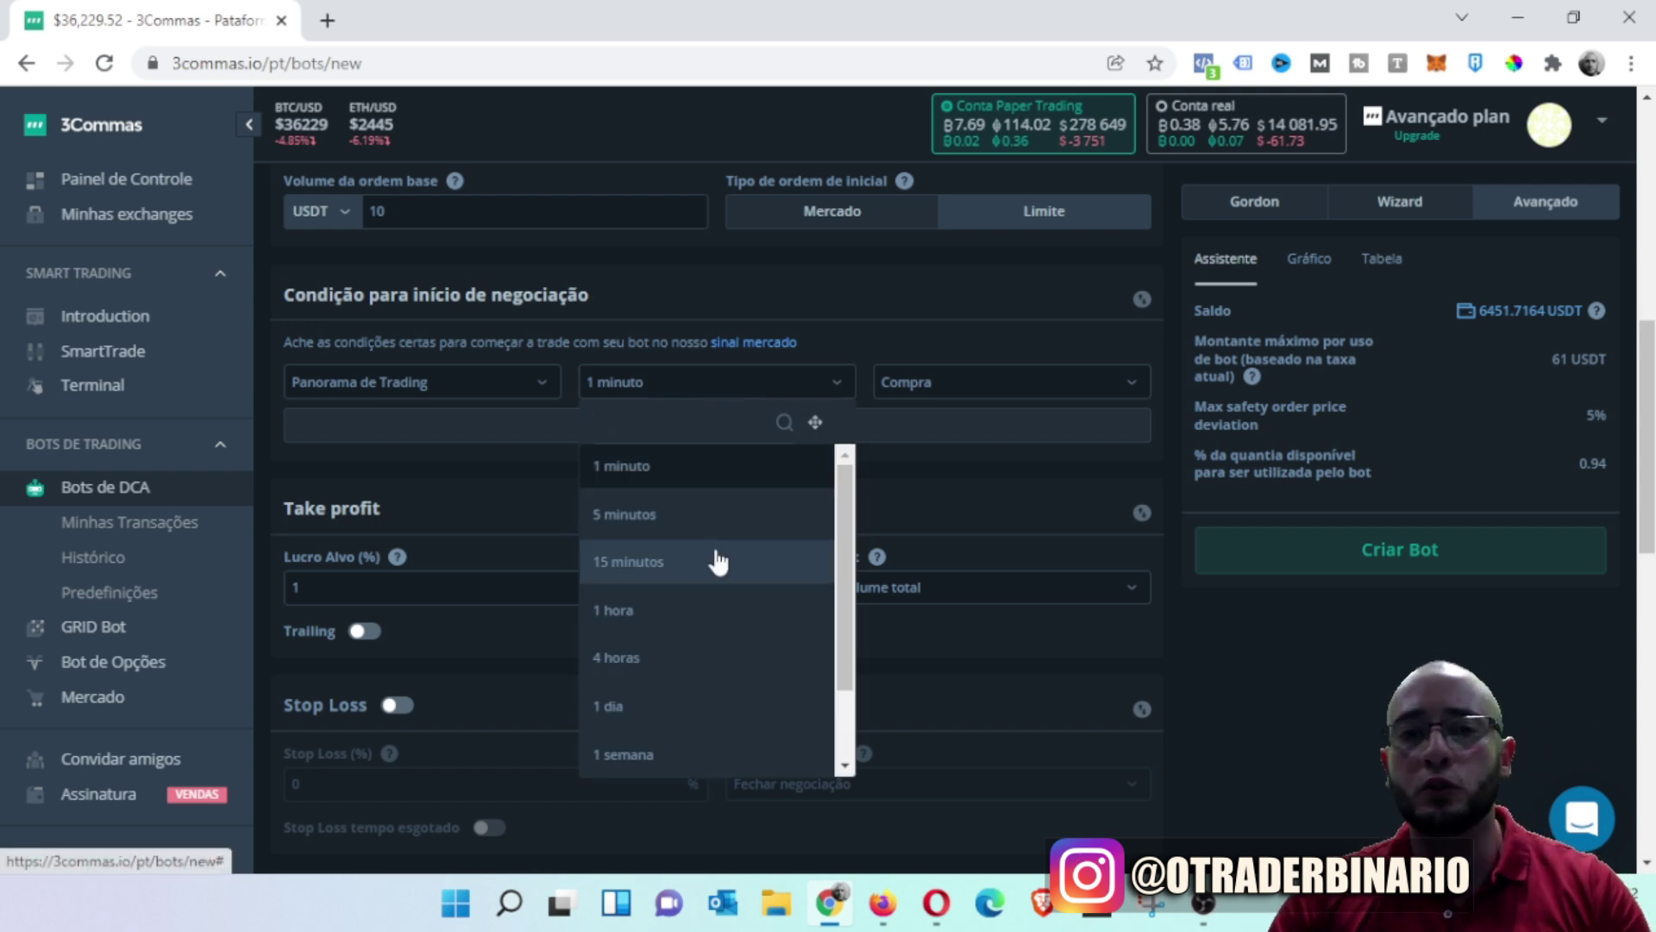
{"action": "left_click", "coordinate": [968, 380]}
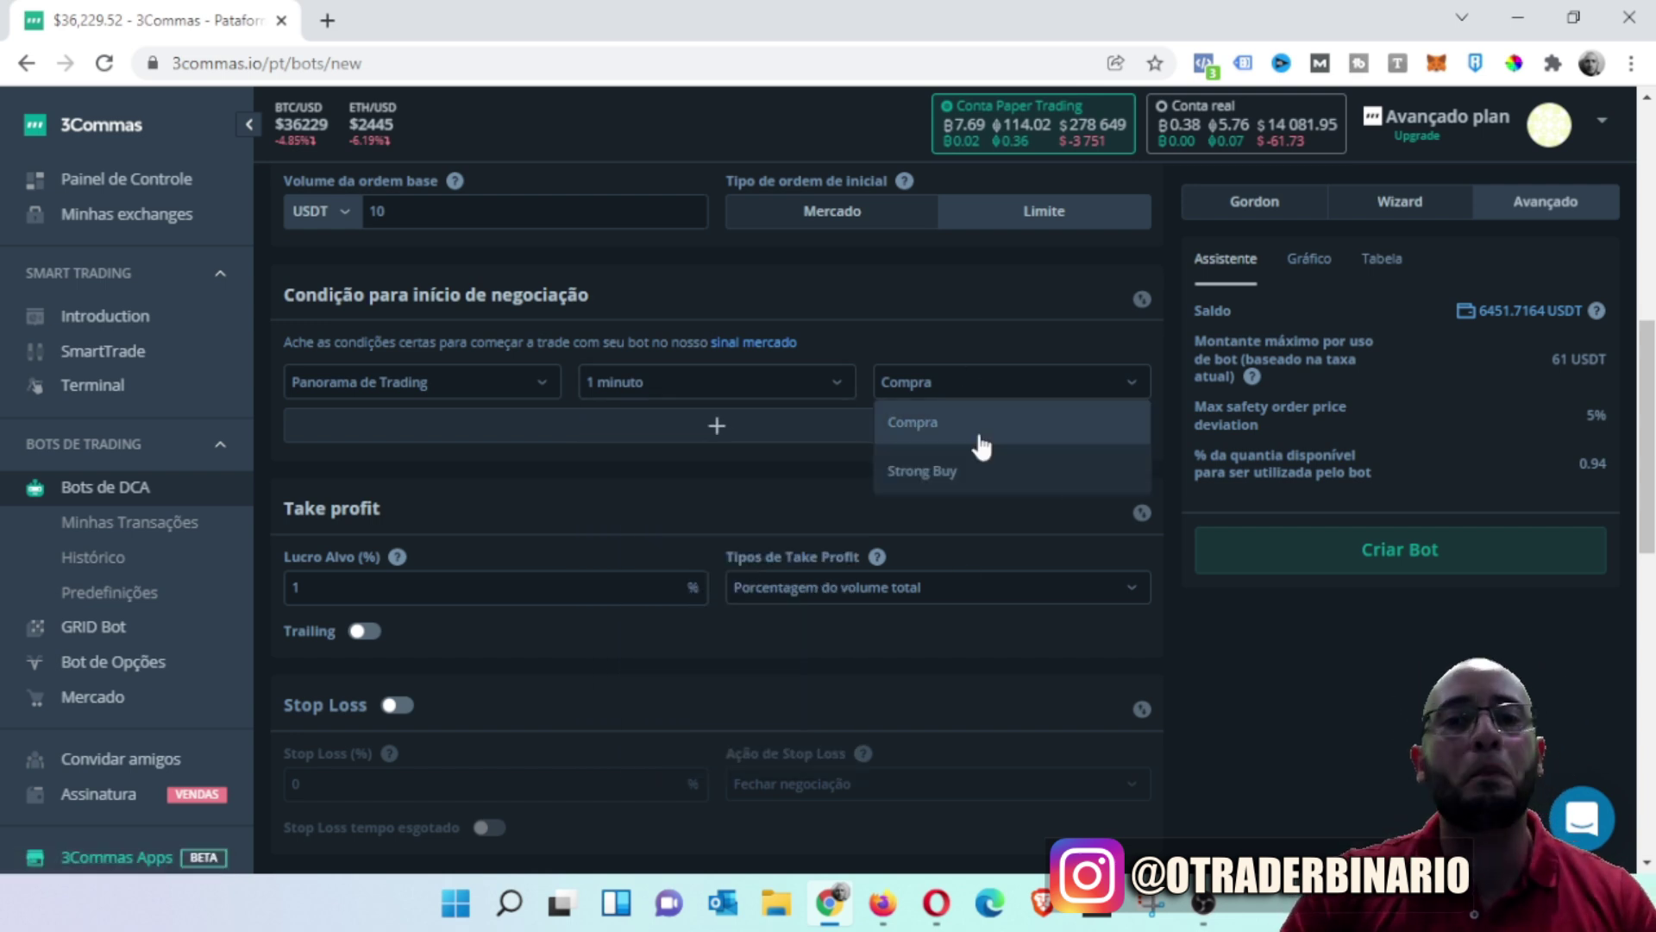
{"action": "left_click", "coordinate": [763, 519]}
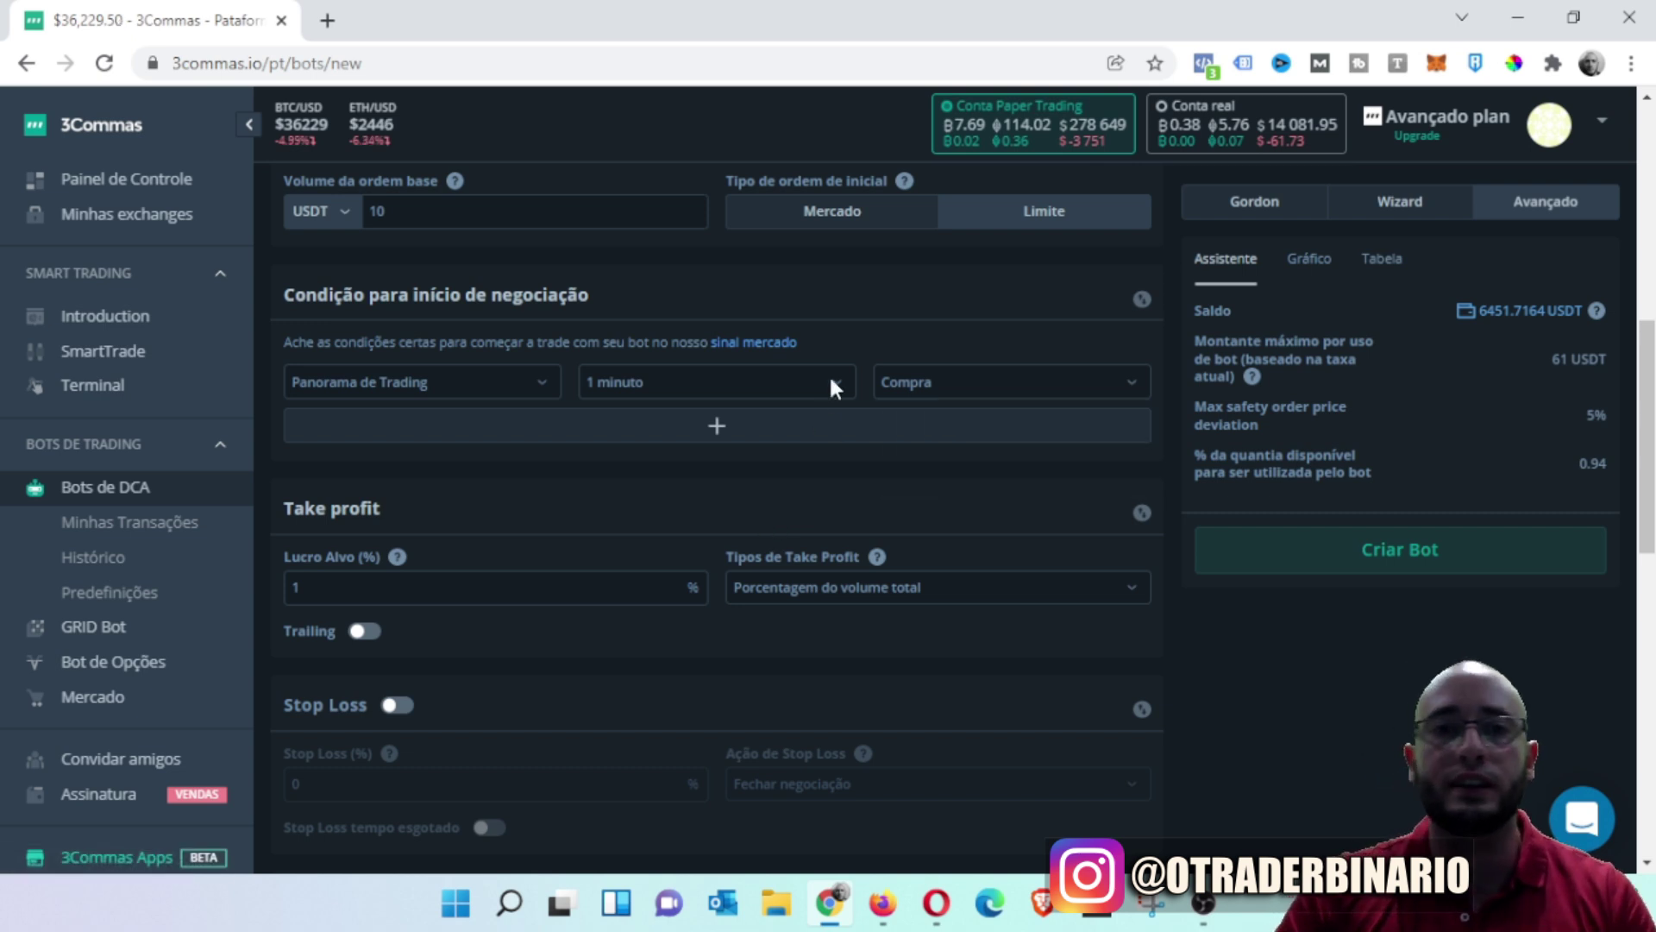
- Add a second trade start condition using the QFL signal
{"action": "left_click", "coordinate": [739, 425]}
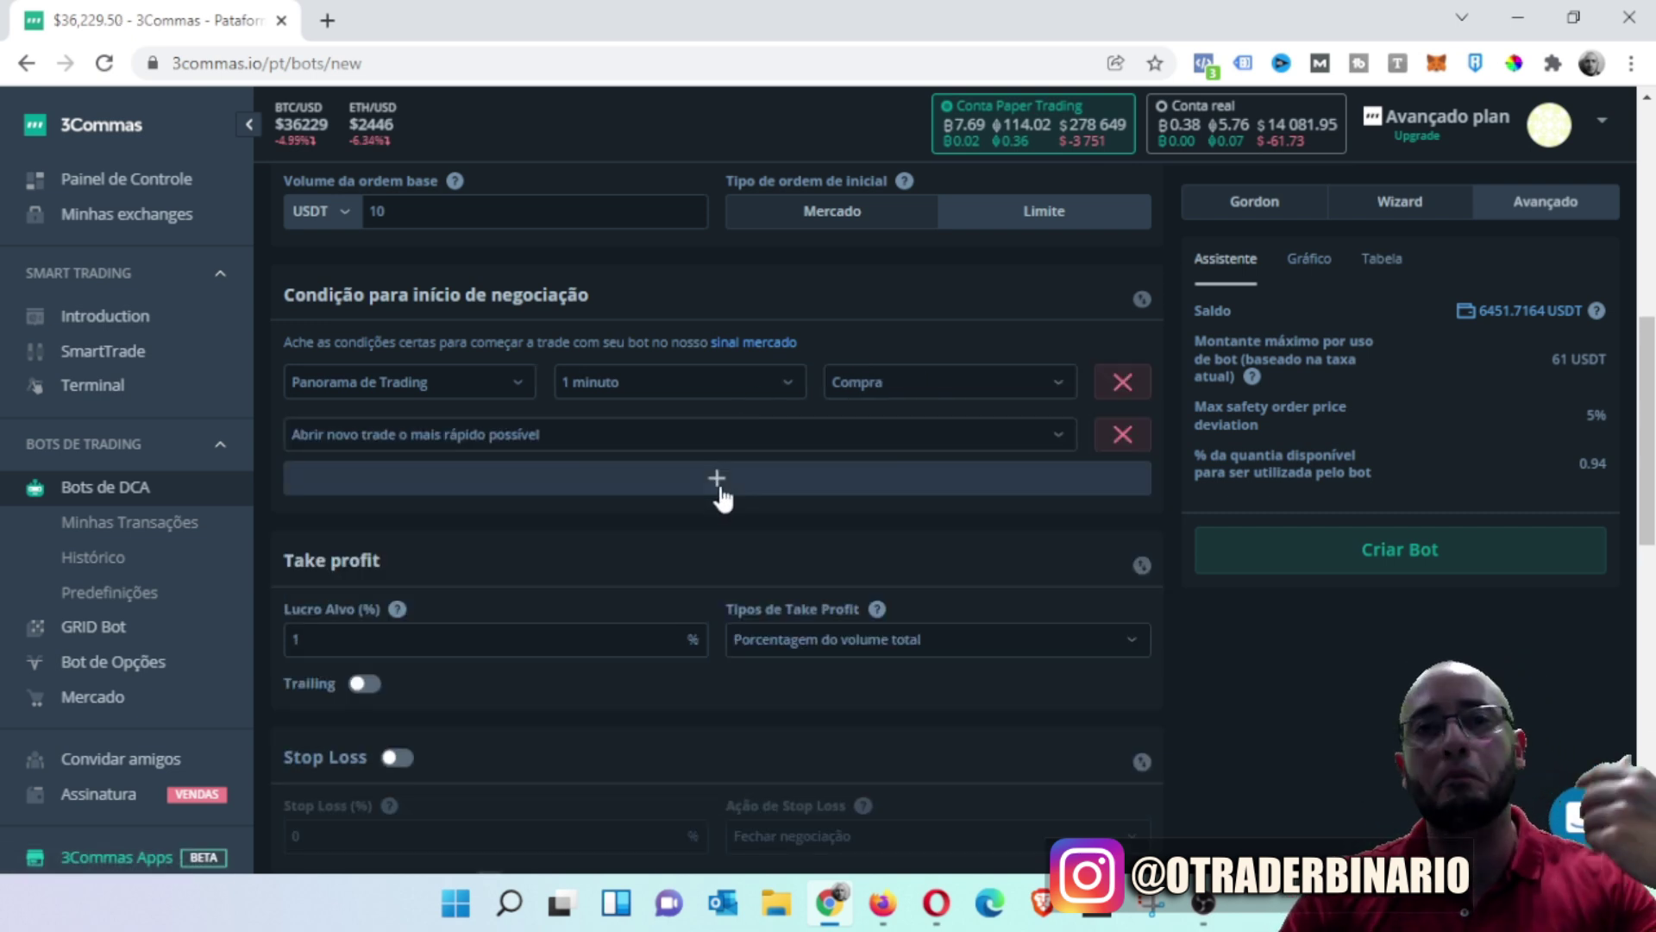
{"action": "left_click", "coordinate": [785, 434]}
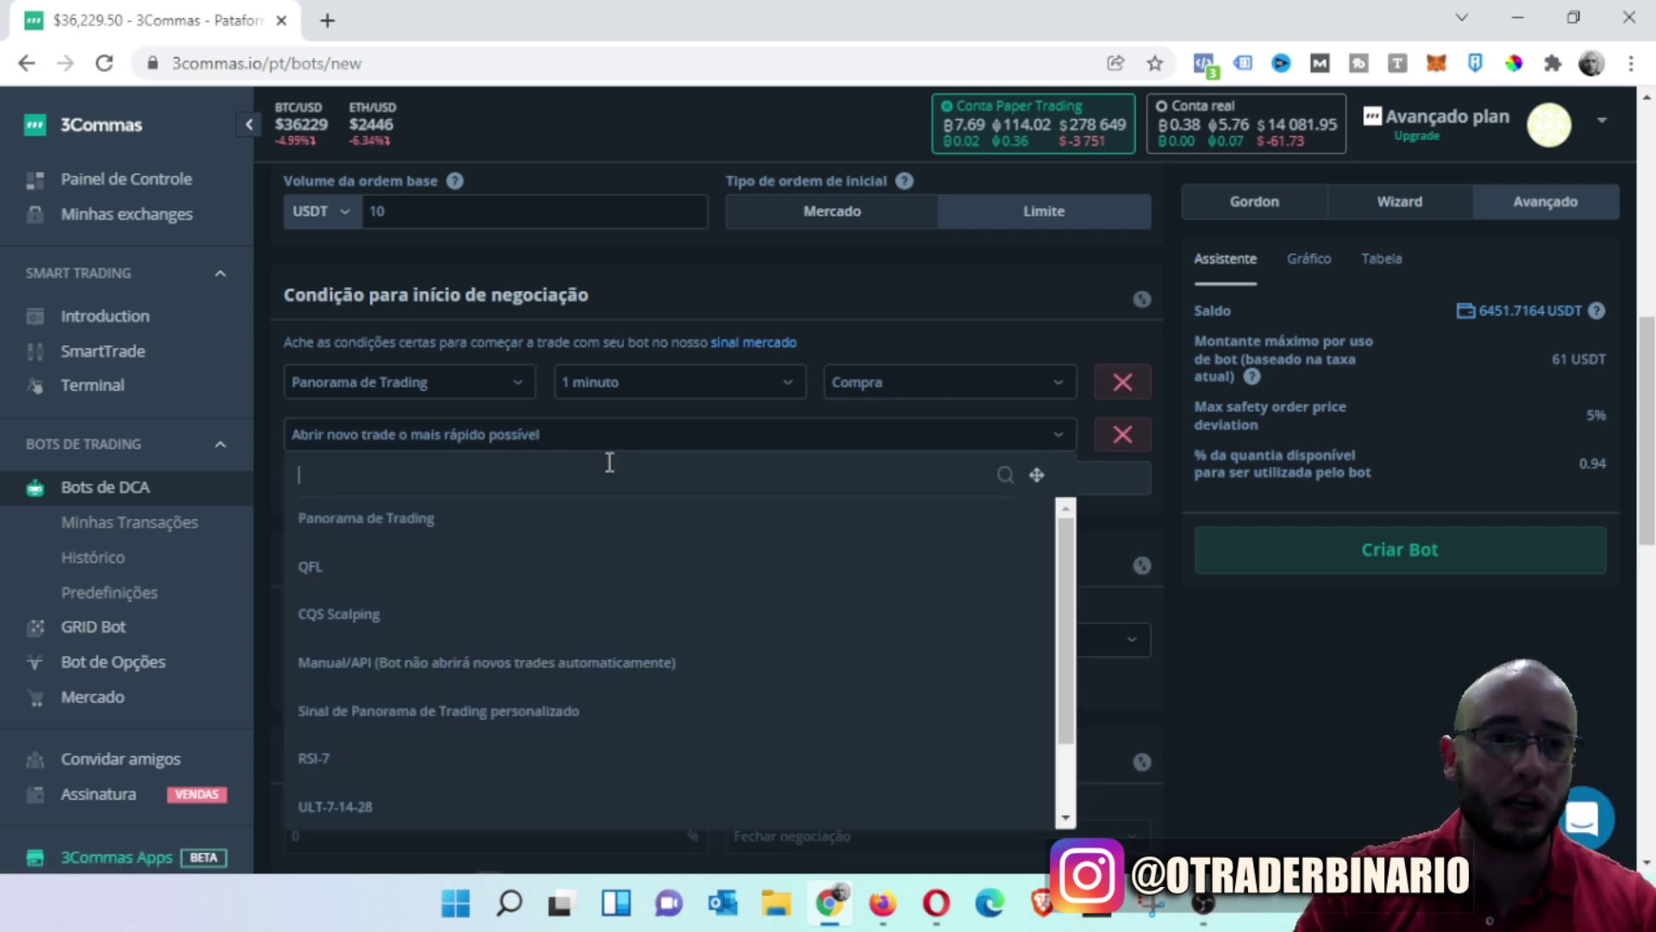
{"action": "left_click", "coordinate": [397, 569]}
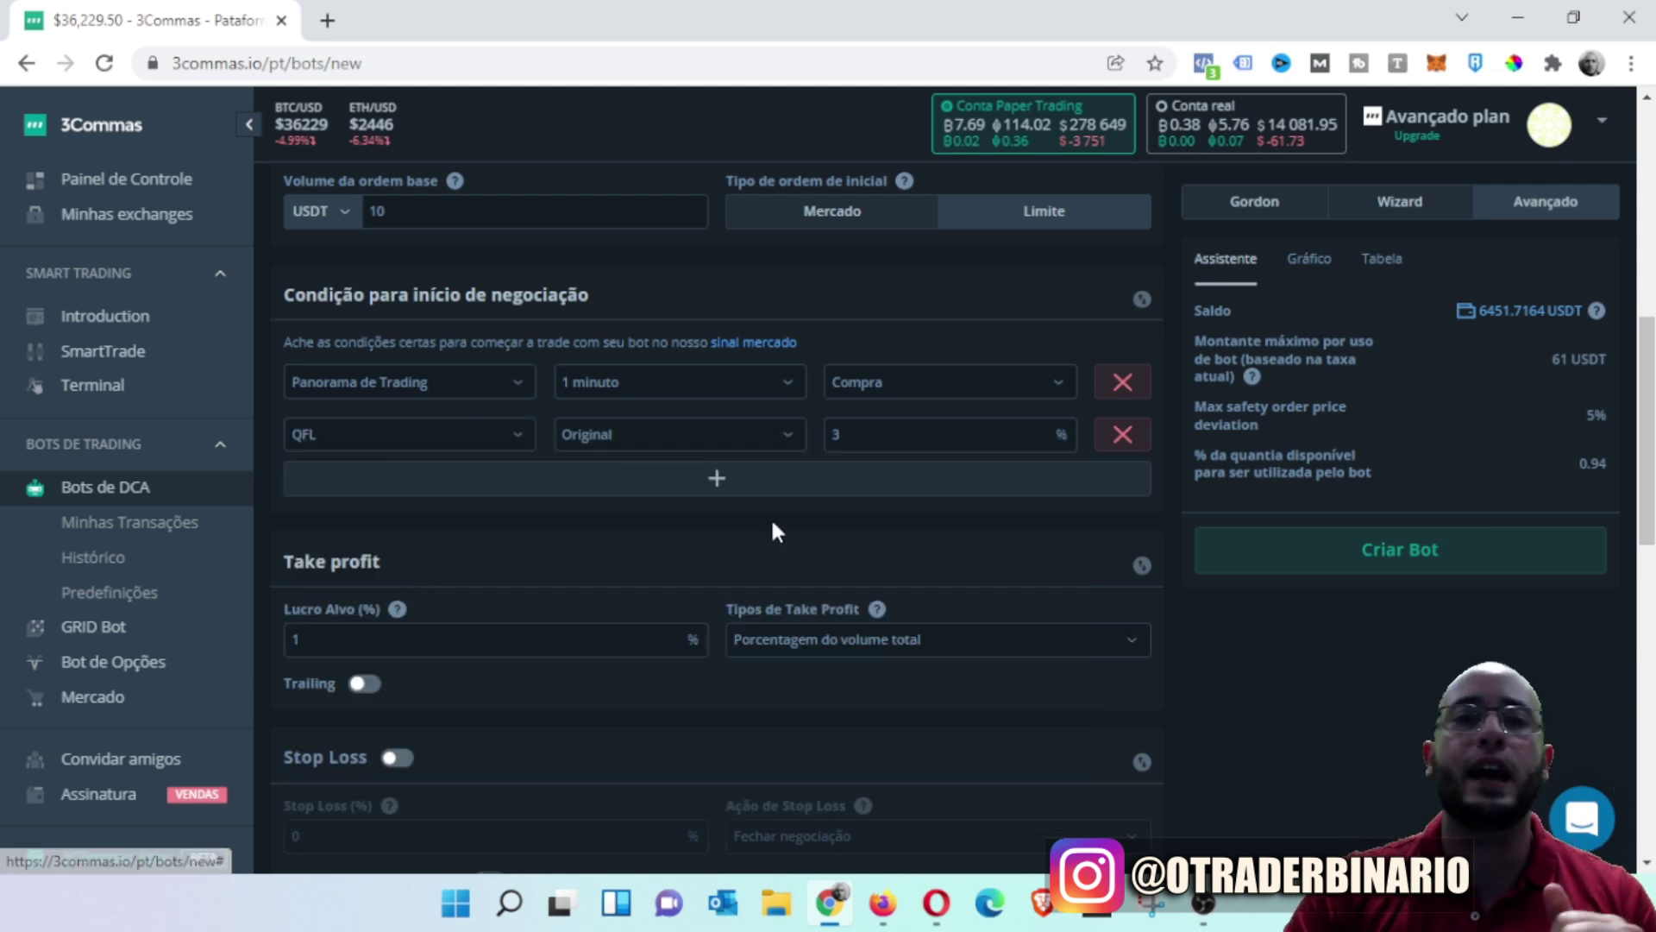
{"action": "left_click", "coordinate": [795, 473]}
{"action": "left_click", "coordinate": [476, 530]}
{"action": "left_click", "coordinate": [478, 483]}
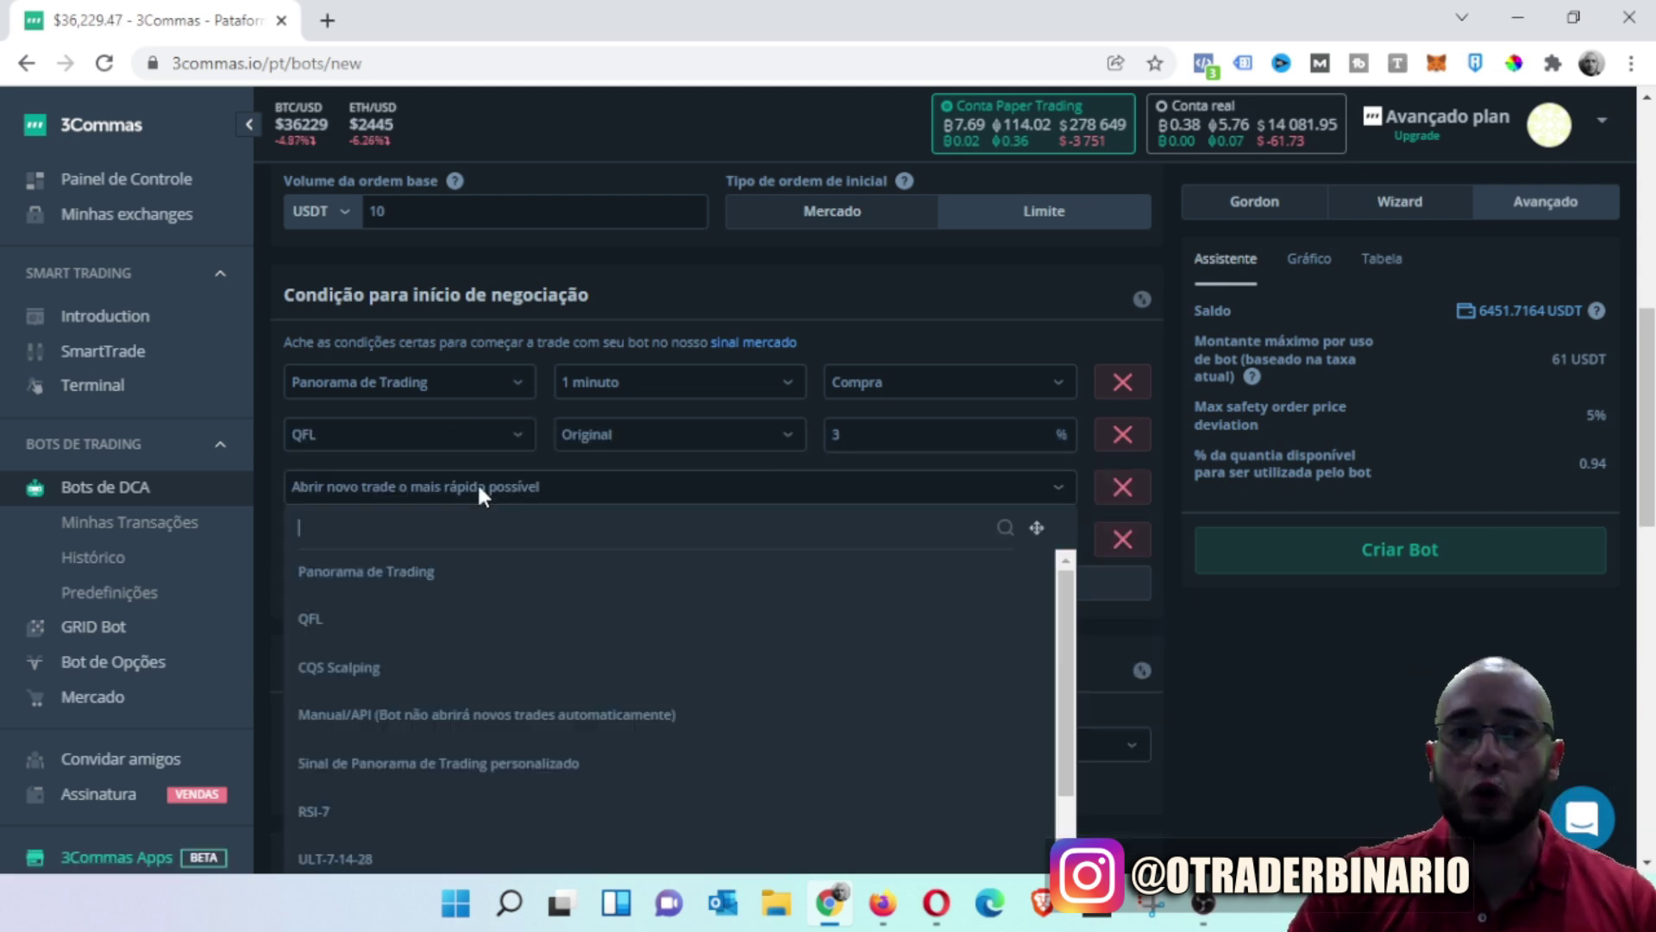
{"action": "left_click", "coordinate": [1130, 494]}
{"action": "left_click", "coordinate": [1120, 493]}
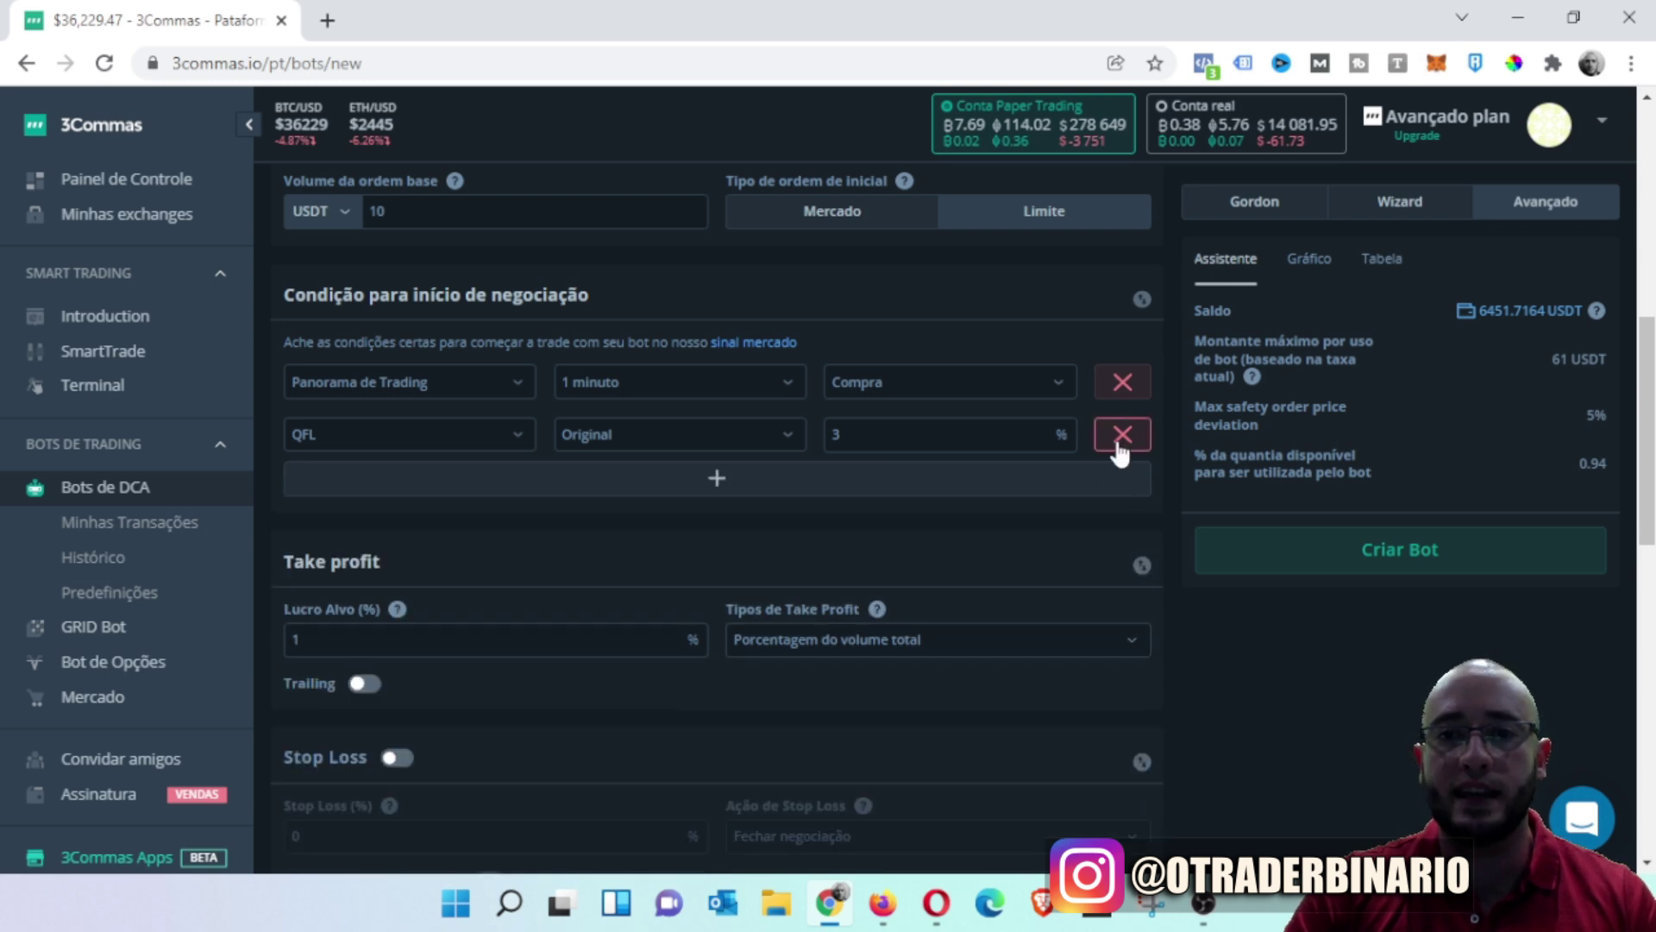
- Replace the QFL trade start condition with RSI-7 and remove the Panorama de Trading condition
{"action": "left_click", "coordinate": [1119, 435]}
{"action": "left_click", "coordinate": [939, 434]}
{"action": "left_click", "coordinate": [557, 434]}
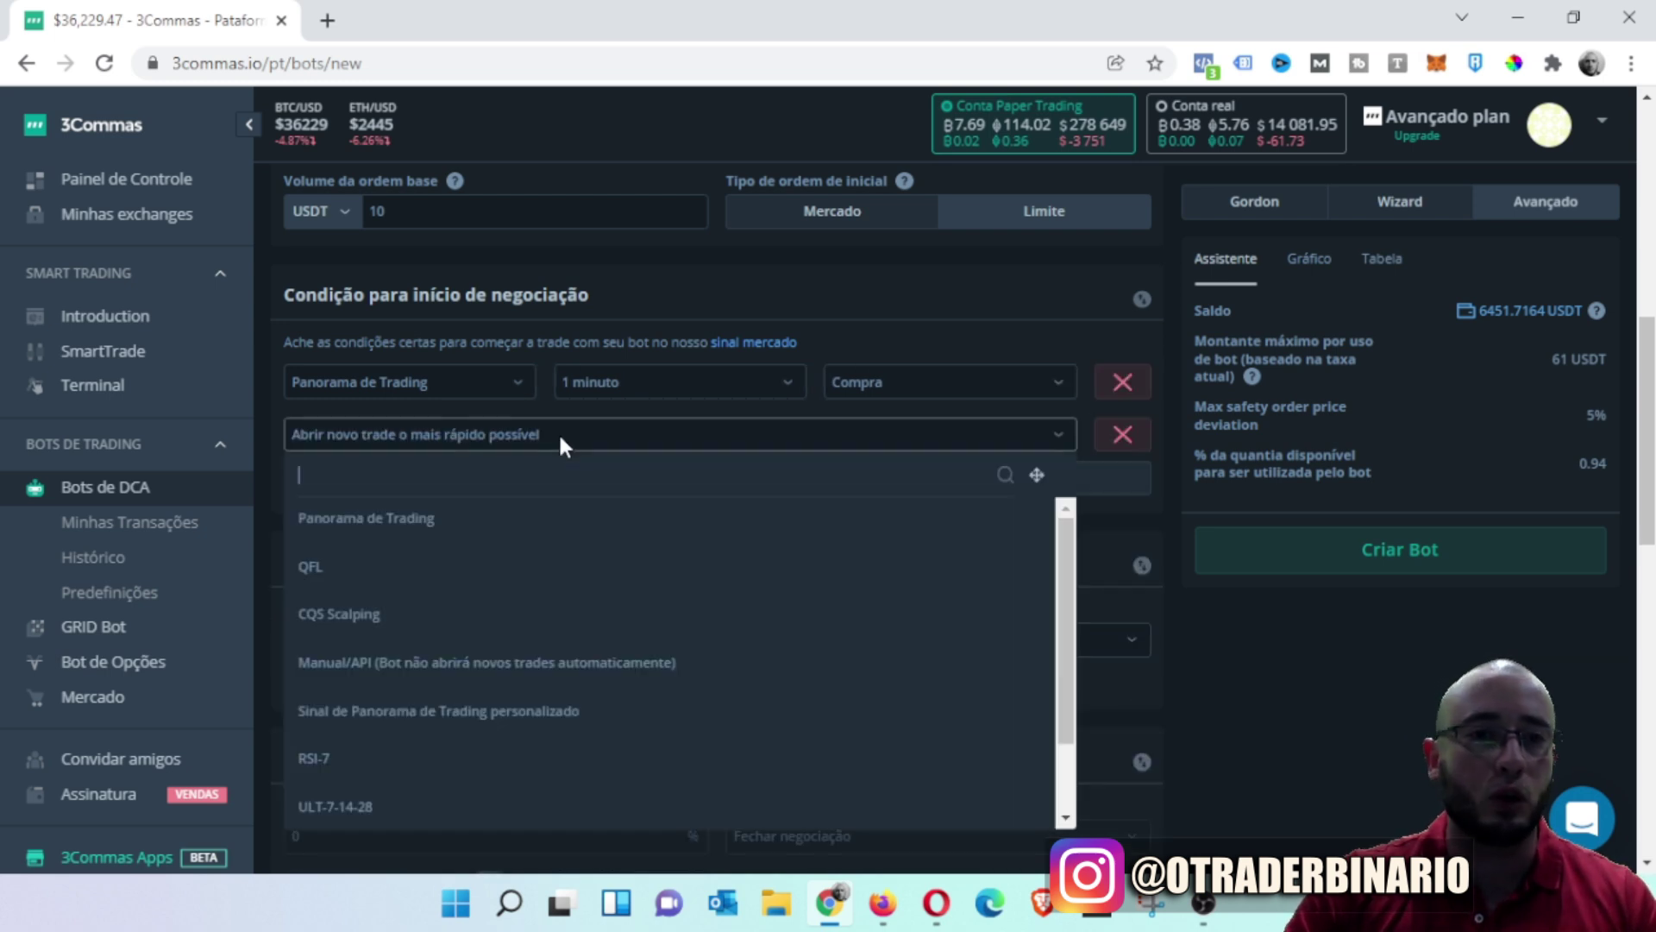
{"action": "left_click", "coordinate": [345, 749]}
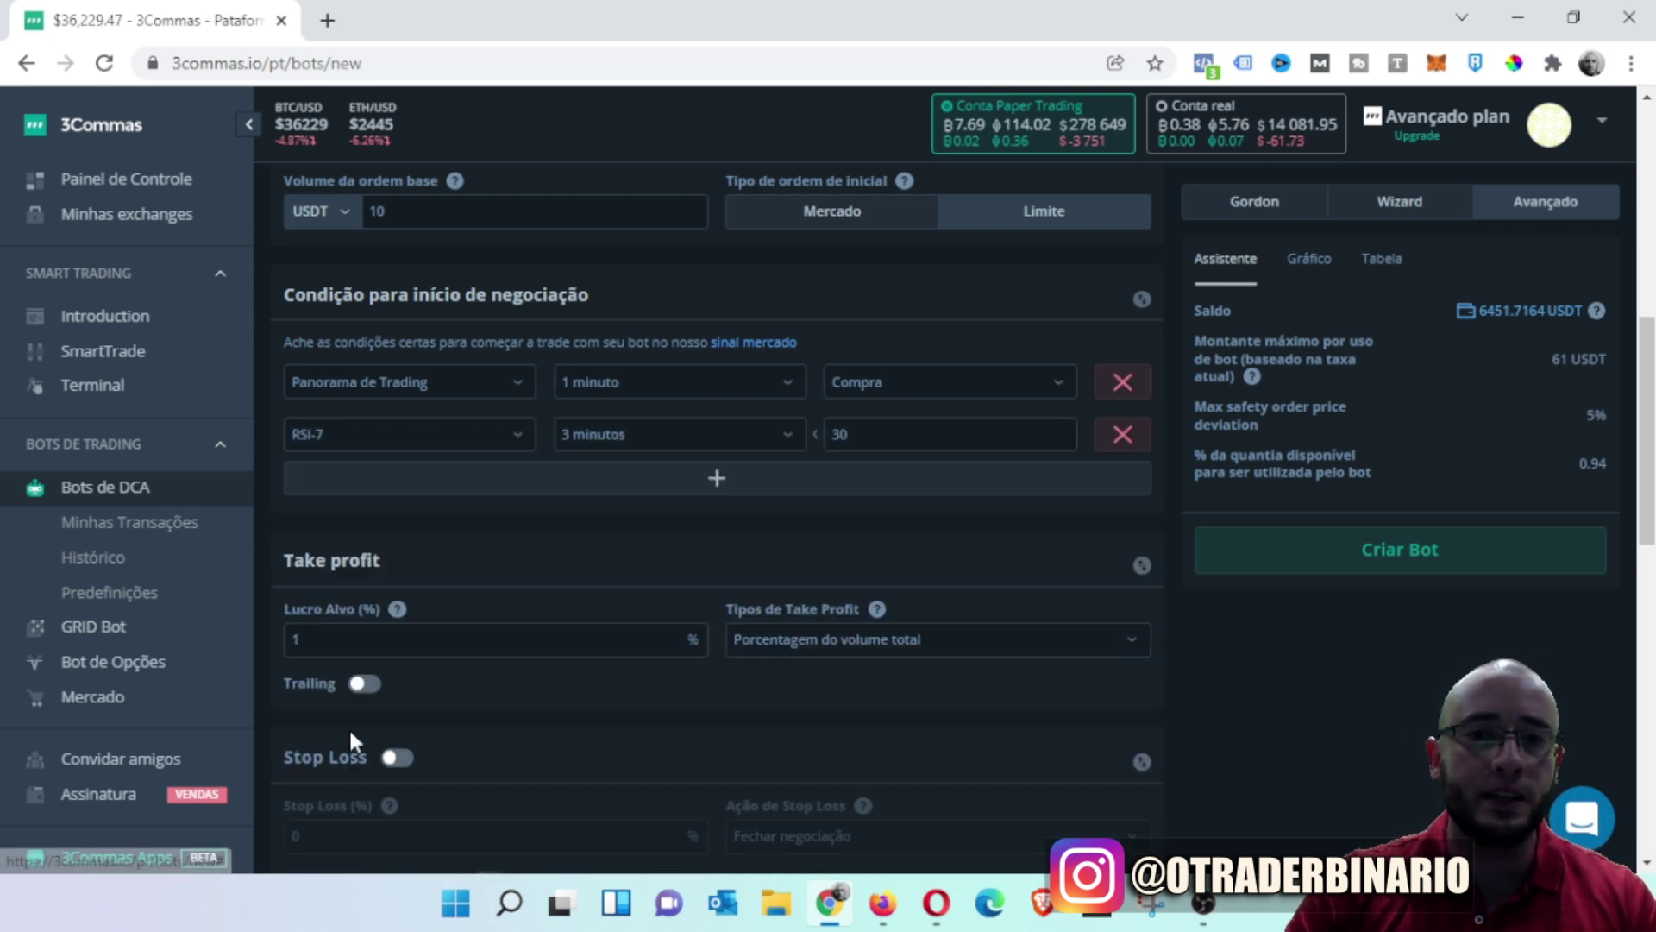
{"action": "left_click", "coordinate": [1122, 381]}
- Look through the RSI-7 interval choices and its threshold value, keeping 3 minutos and 30
{"action": "left_click", "coordinate": [694, 392]}
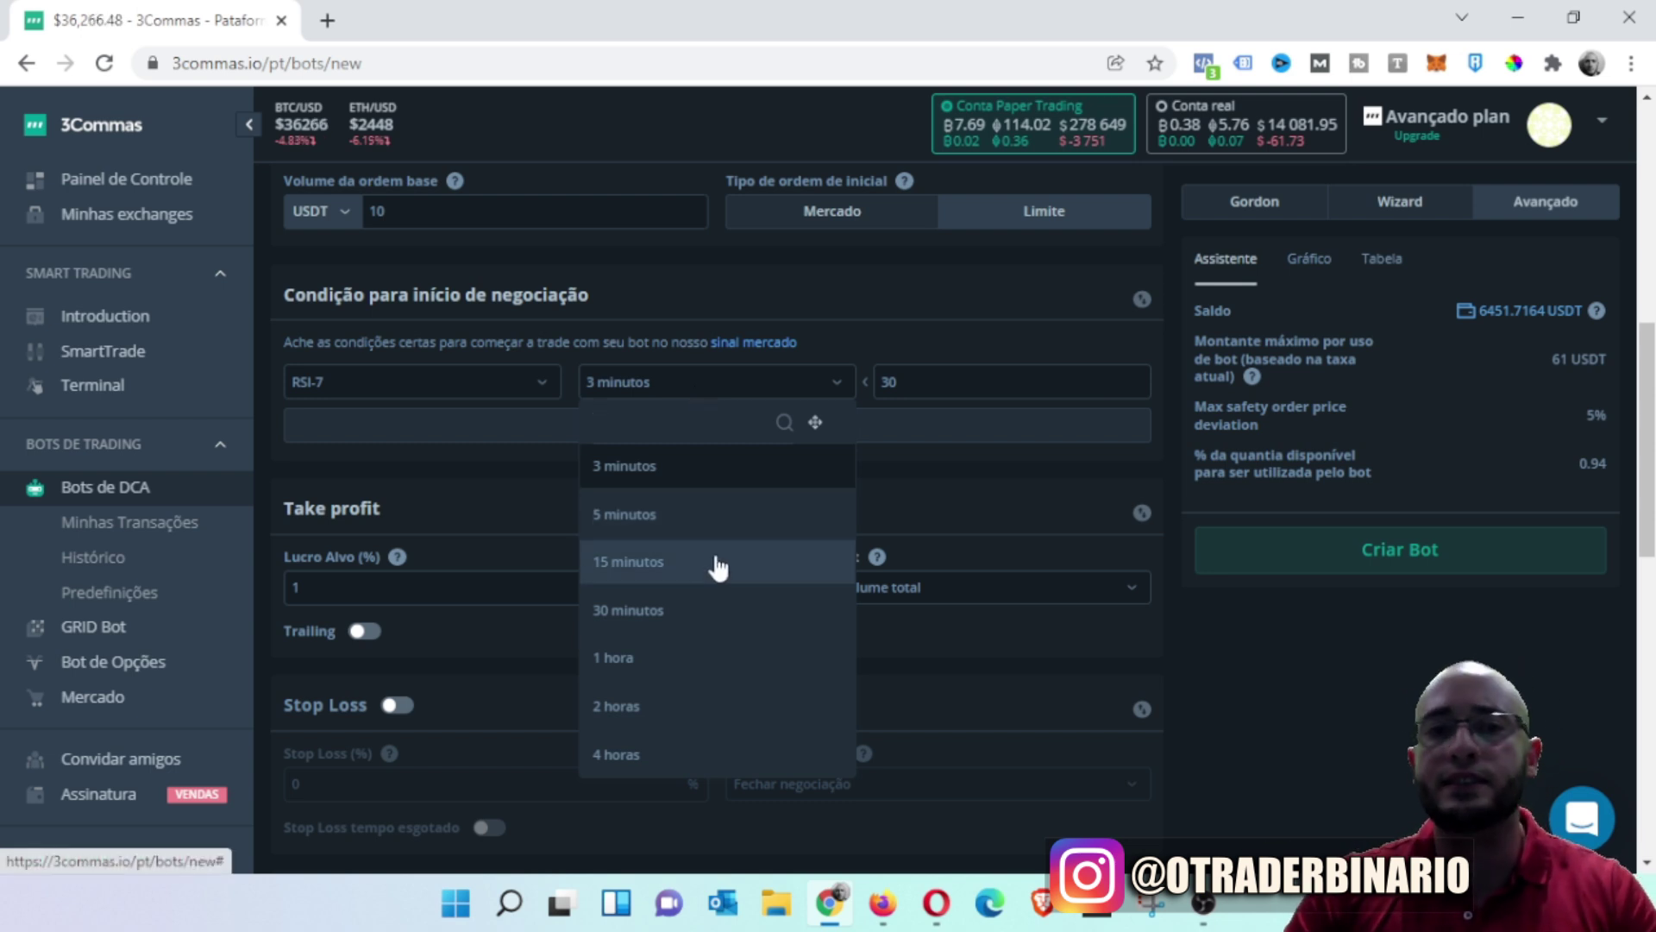
{"action": "left_click", "coordinate": [965, 380]}
{"action": "left_click_drag", "start_coordinate": [954, 380], "coordinate": [809, 380]}
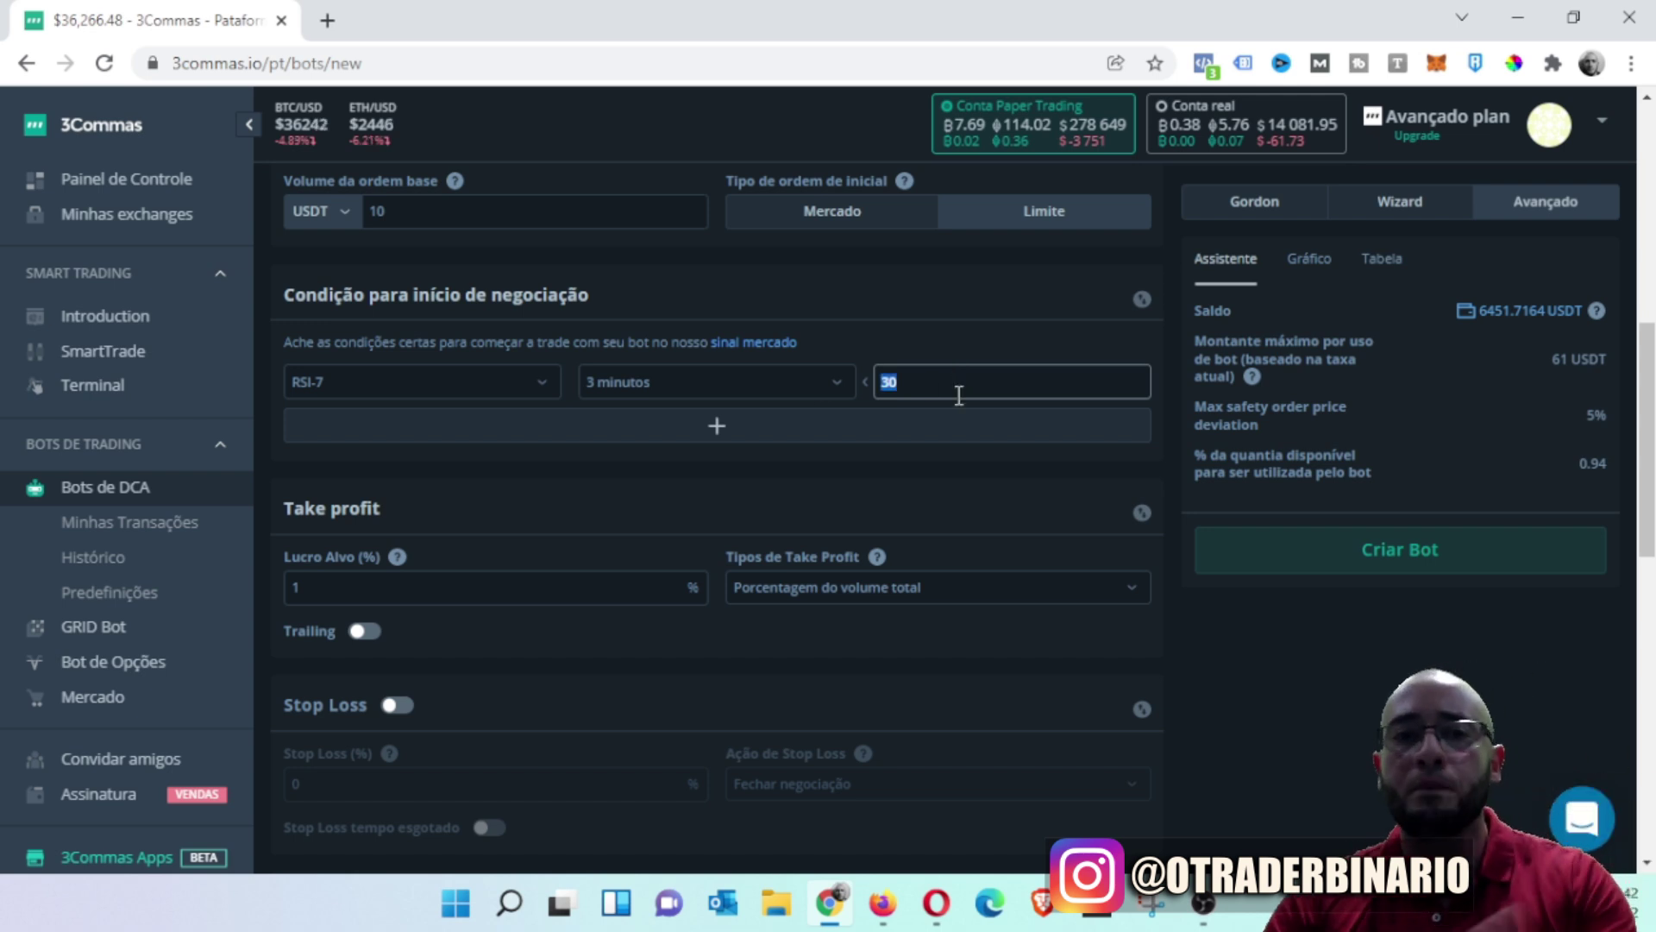
{"action": "left_click", "coordinate": [907, 382]}
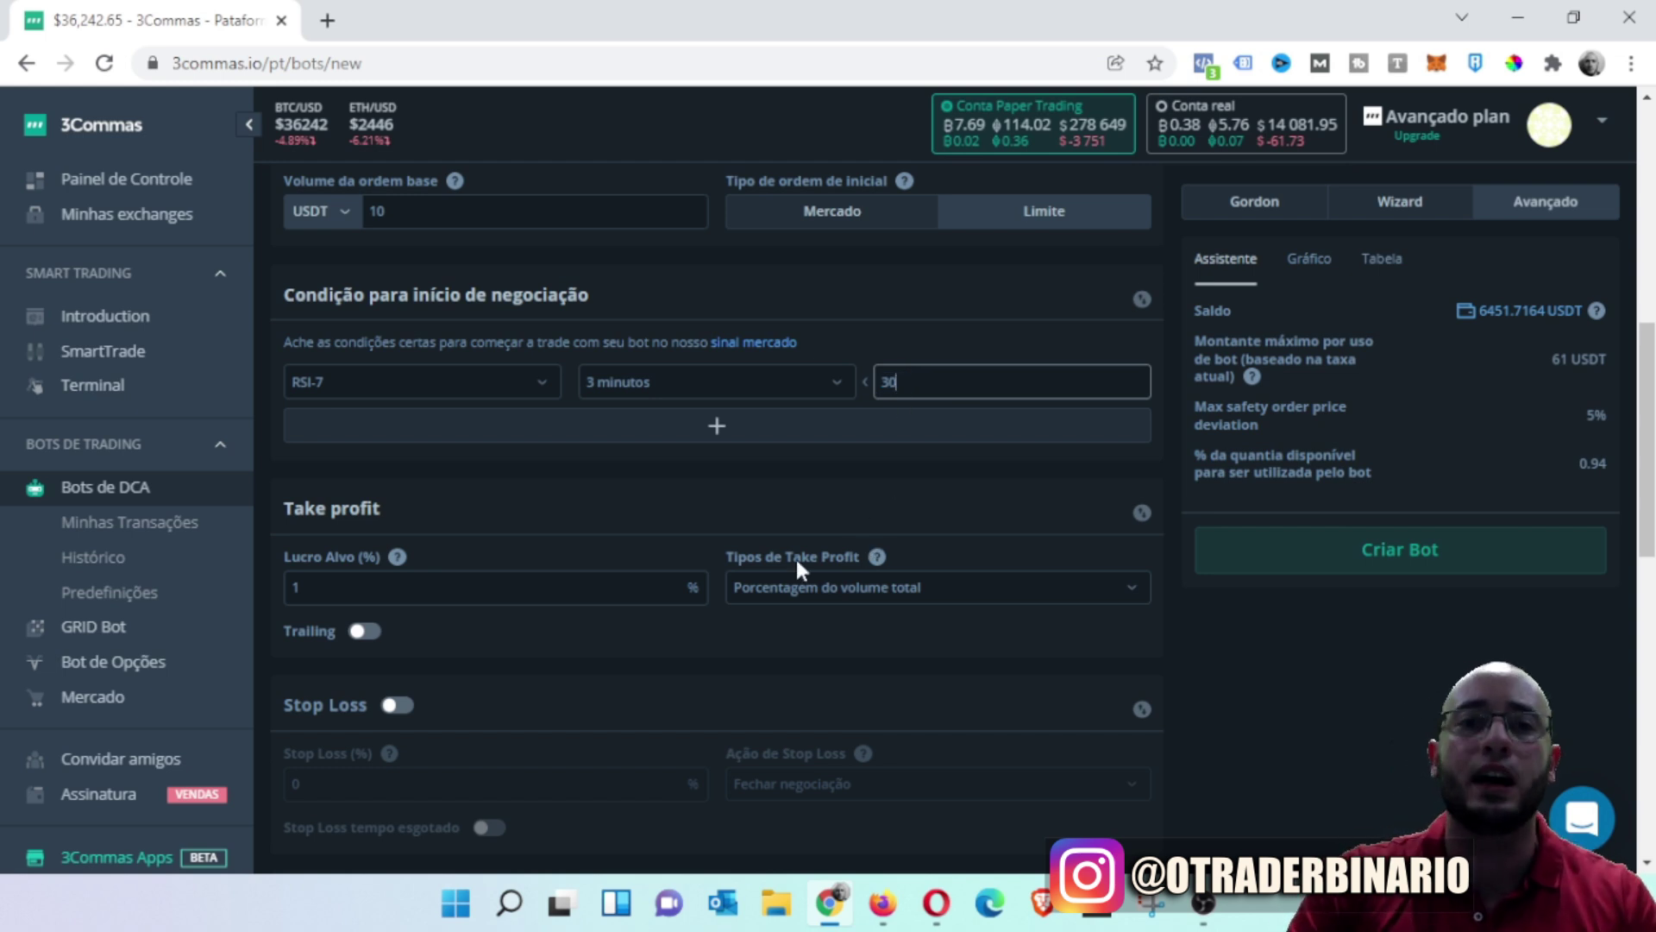
- Review the bot's take profit types, stop loss, safety order and advanced settings without changing them
{"action": "scroll", "coordinate": [654, 604], "scroll_direction": "down", "scroll_amount": 3}
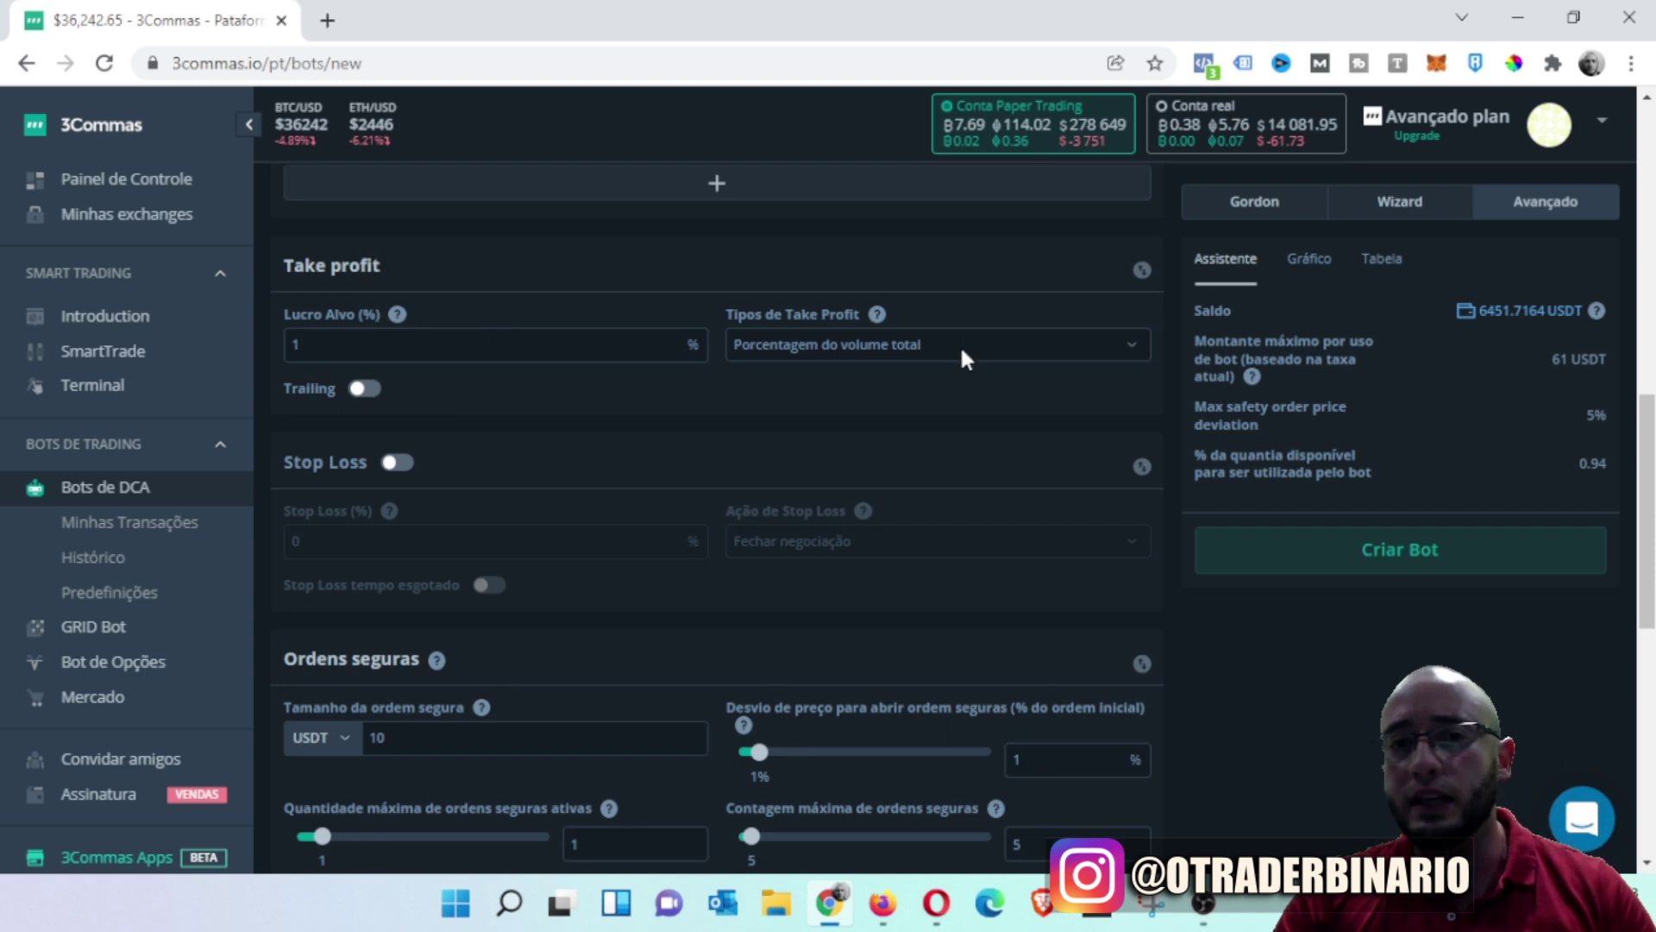
{"action": "left_click", "coordinate": [933, 333]}
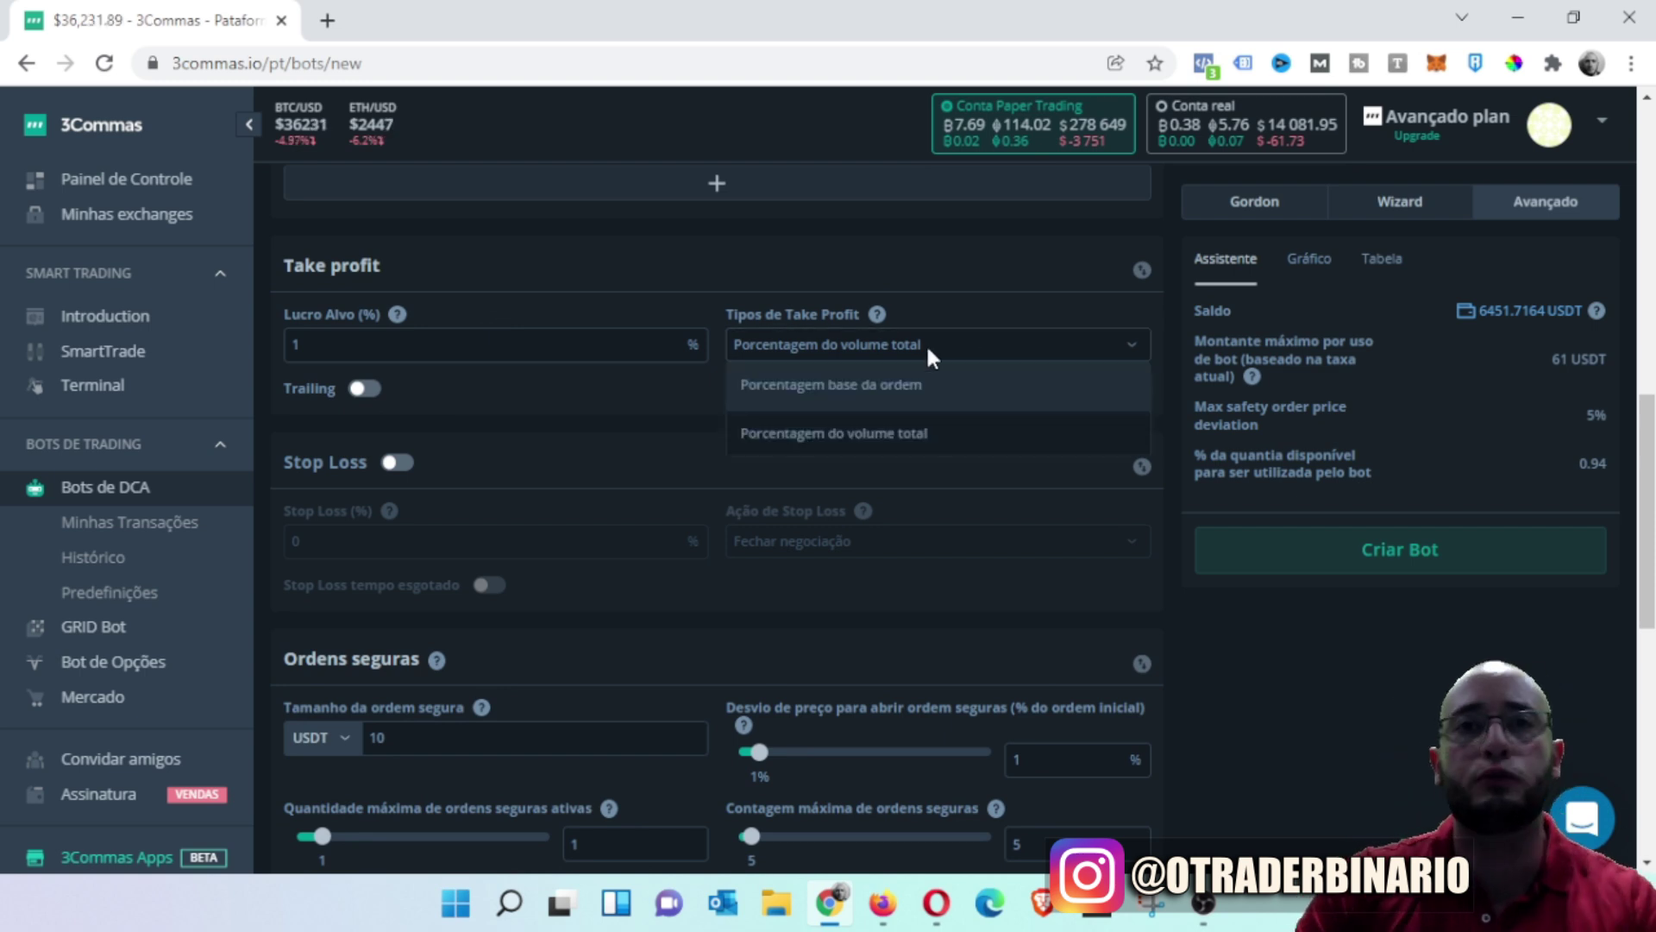
{"action": "left_click", "coordinate": [925, 345]}
{"action": "scroll", "coordinate": [795, 421], "scroll_direction": "down", "scroll_amount": 2}
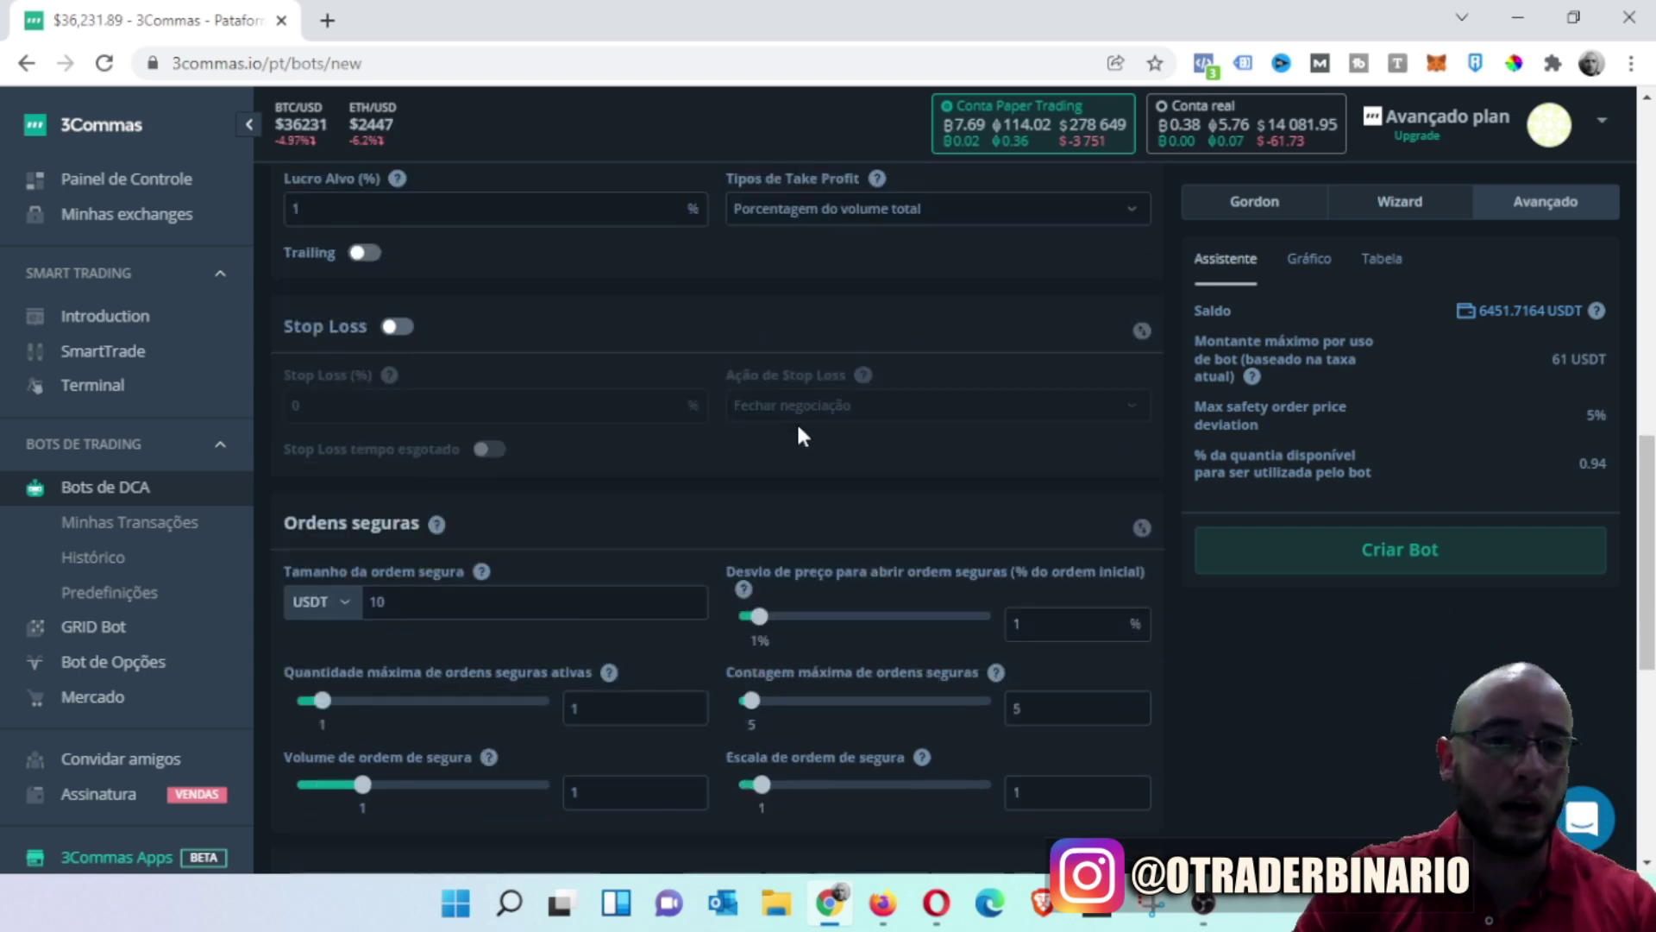
{"action": "scroll", "coordinate": [799, 429], "scroll_direction": "down", "scroll_amount": 3}
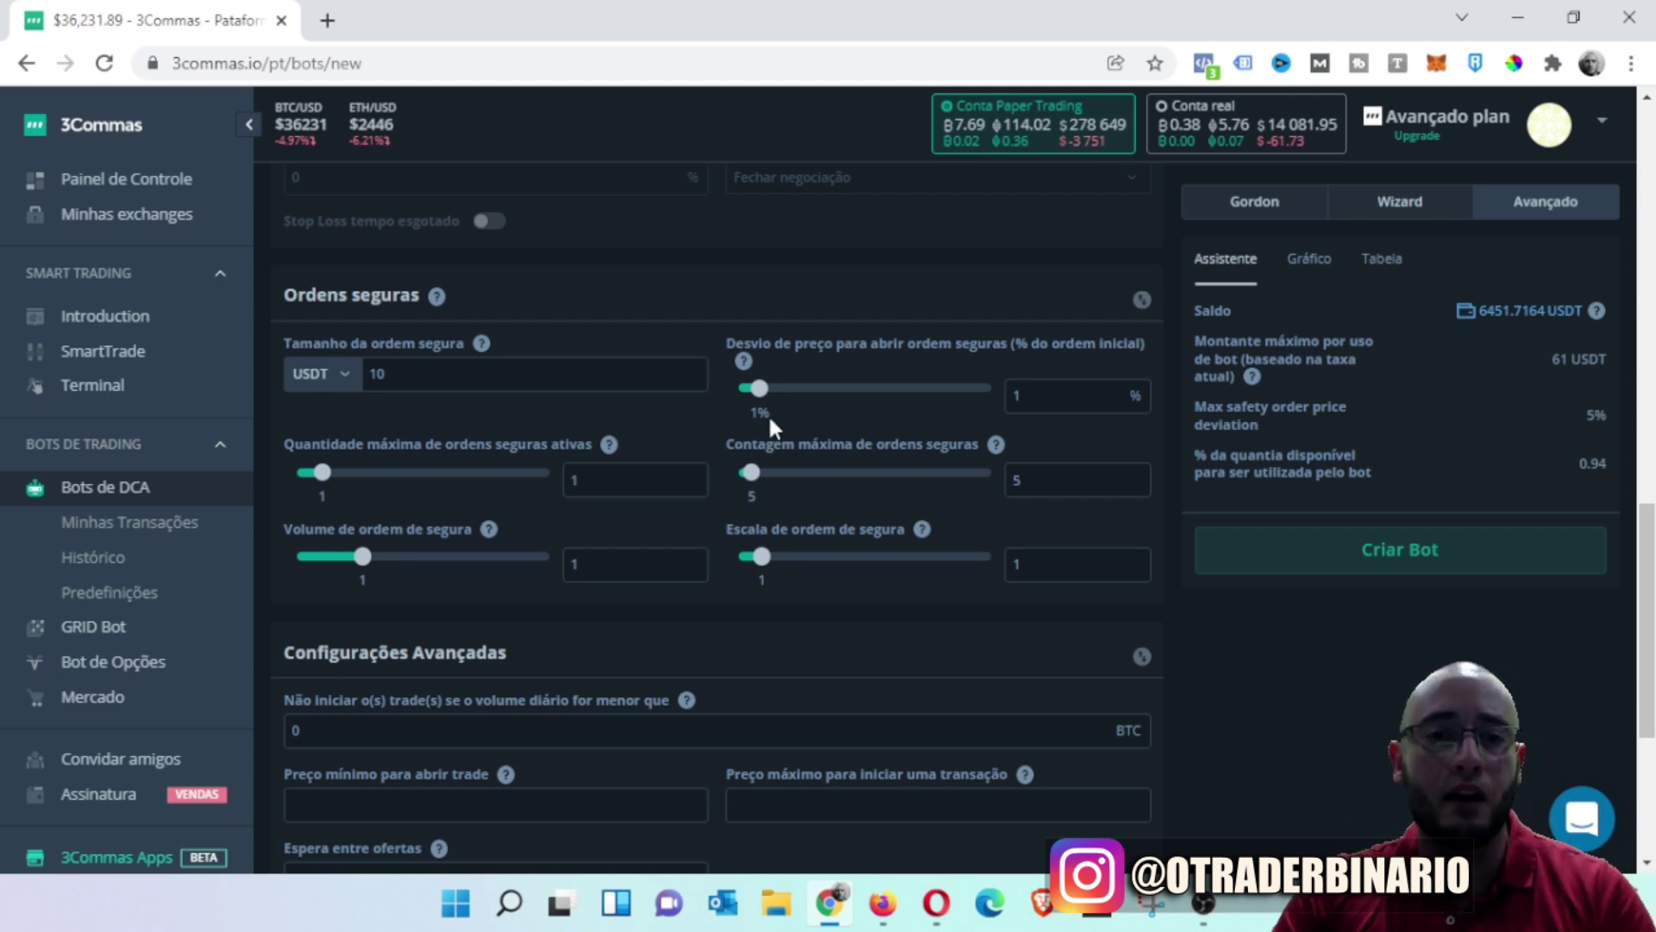
{"action": "scroll", "coordinate": [681, 421], "scroll_direction": "down", "scroll_amount": 3}
{"action": "scroll", "coordinate": [690, 408], "scroll_direction": "up", "scroll_amount": 2}
{"action": "scroll", "coordinate": [707, 440], "scroll_direction": "up", "scroll_amount": 3}
{"action": "scroll", "coordinate": [703, 473], "scroll_direction": "down", "scroll_amount": 8}
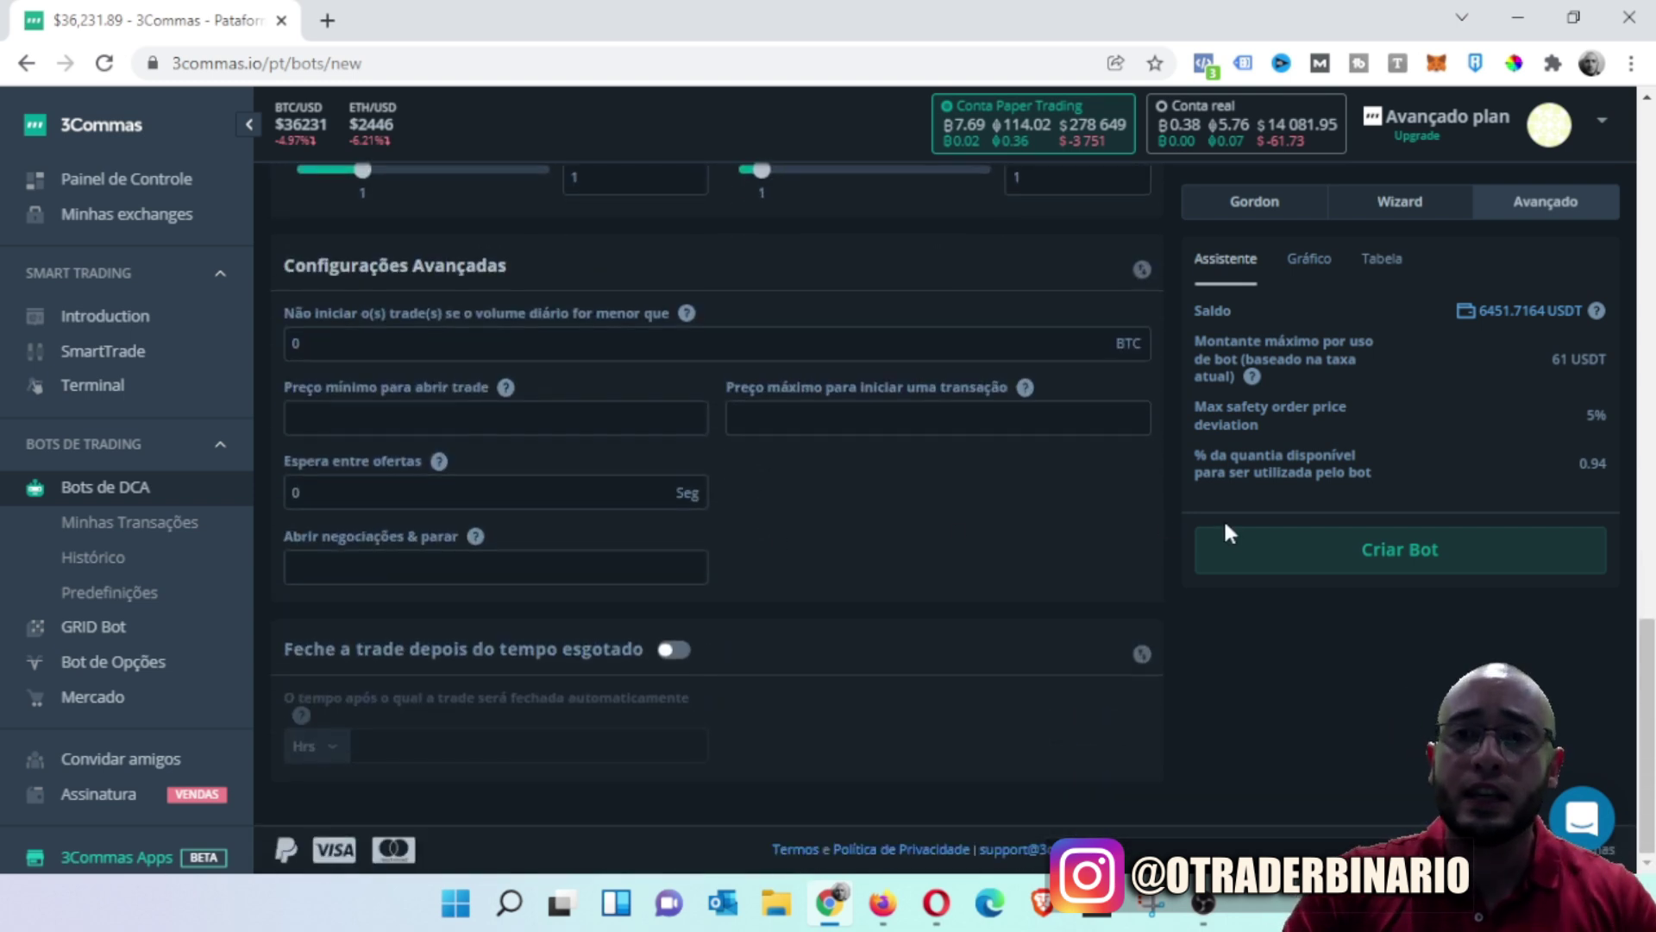
- Create the RSI bot, start it and close the activation confirmation
{"action": "scroll", "coordinate": [1301, 603], "scroll_direction": "up", "scroll_amount": 4}
{"action": "left_click", "coordinate": [1354, 559]}
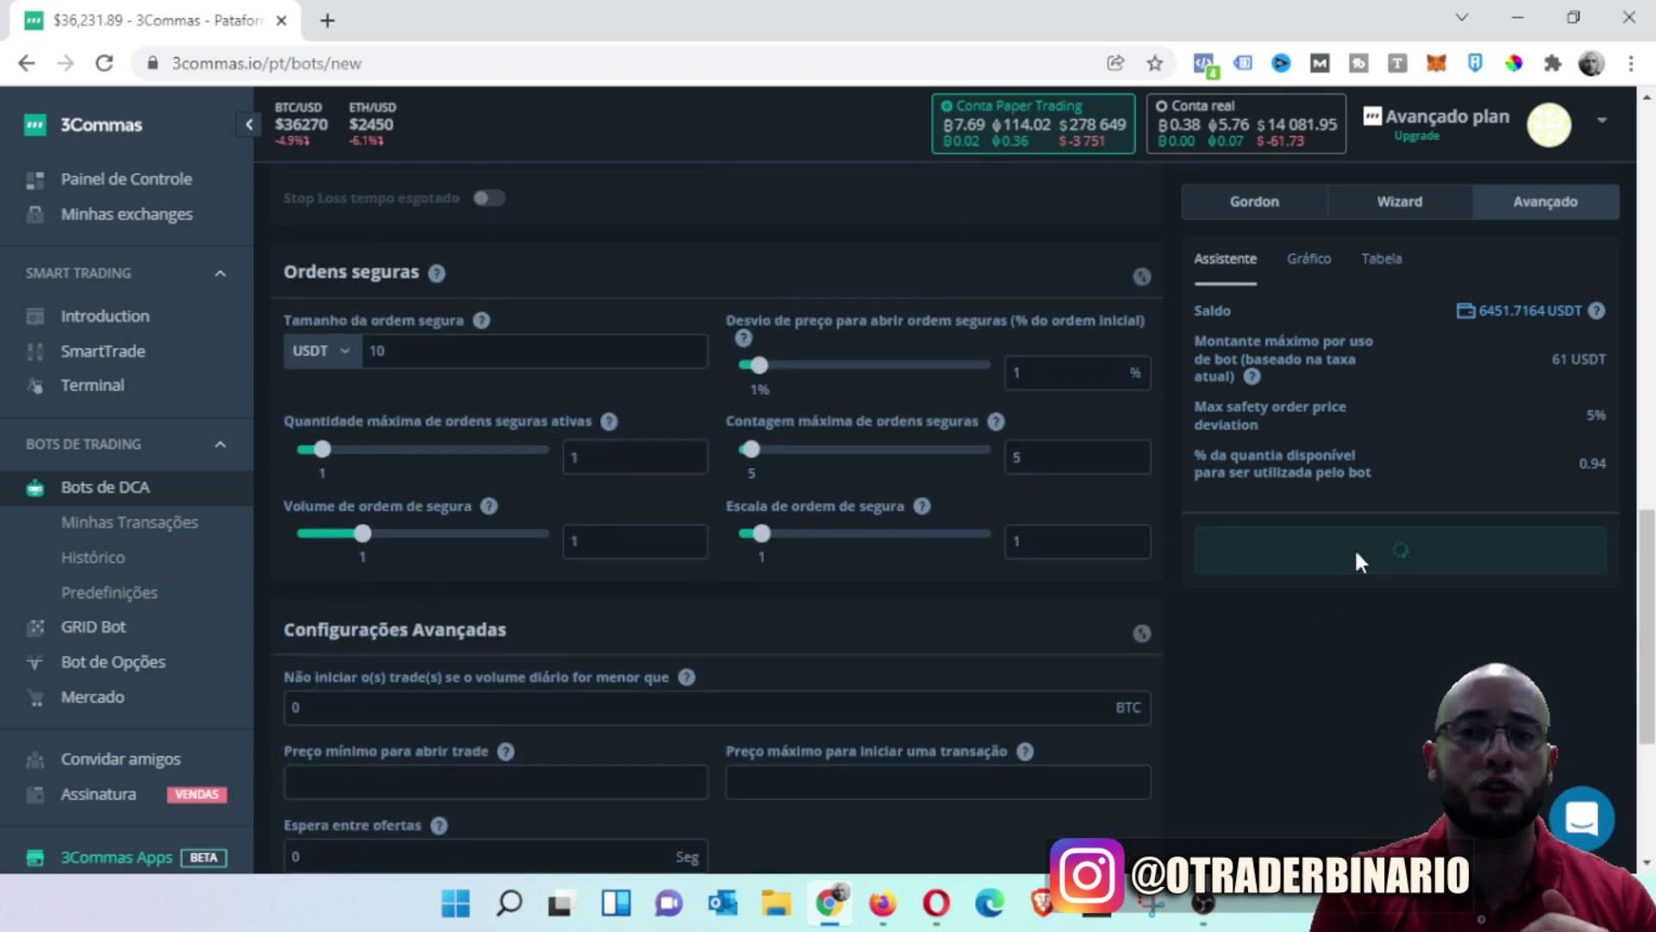
{"action": "left_click", "coordinate": [1130, 593]}
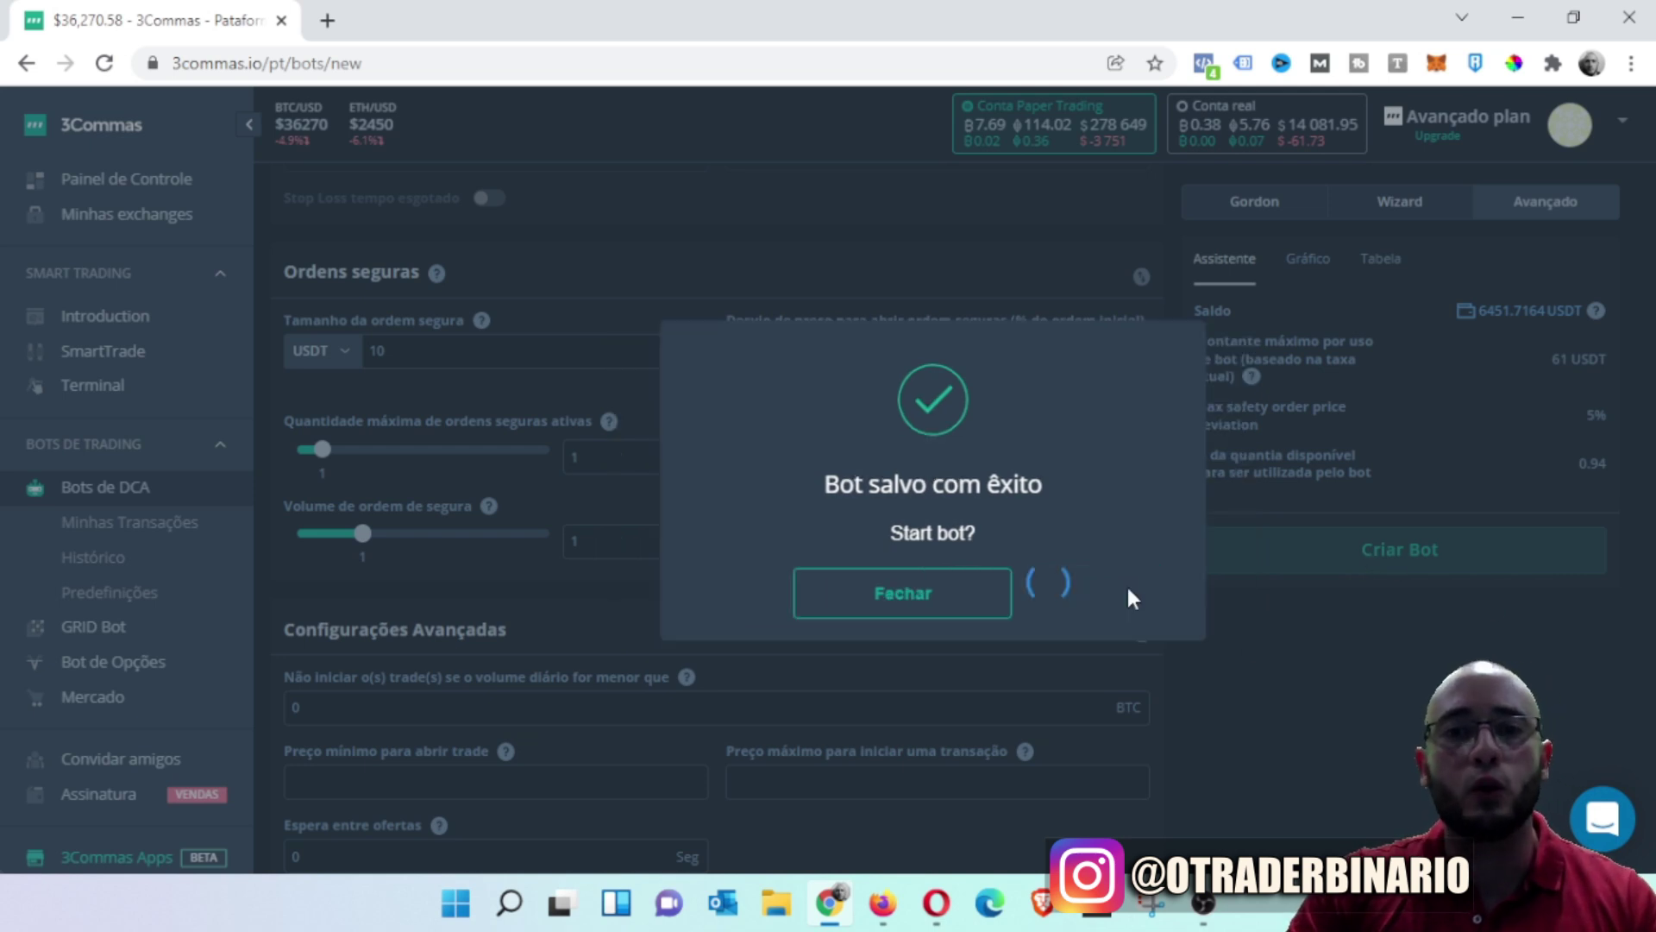
{"action": "left_click", "coordinate": [1020, 591]}
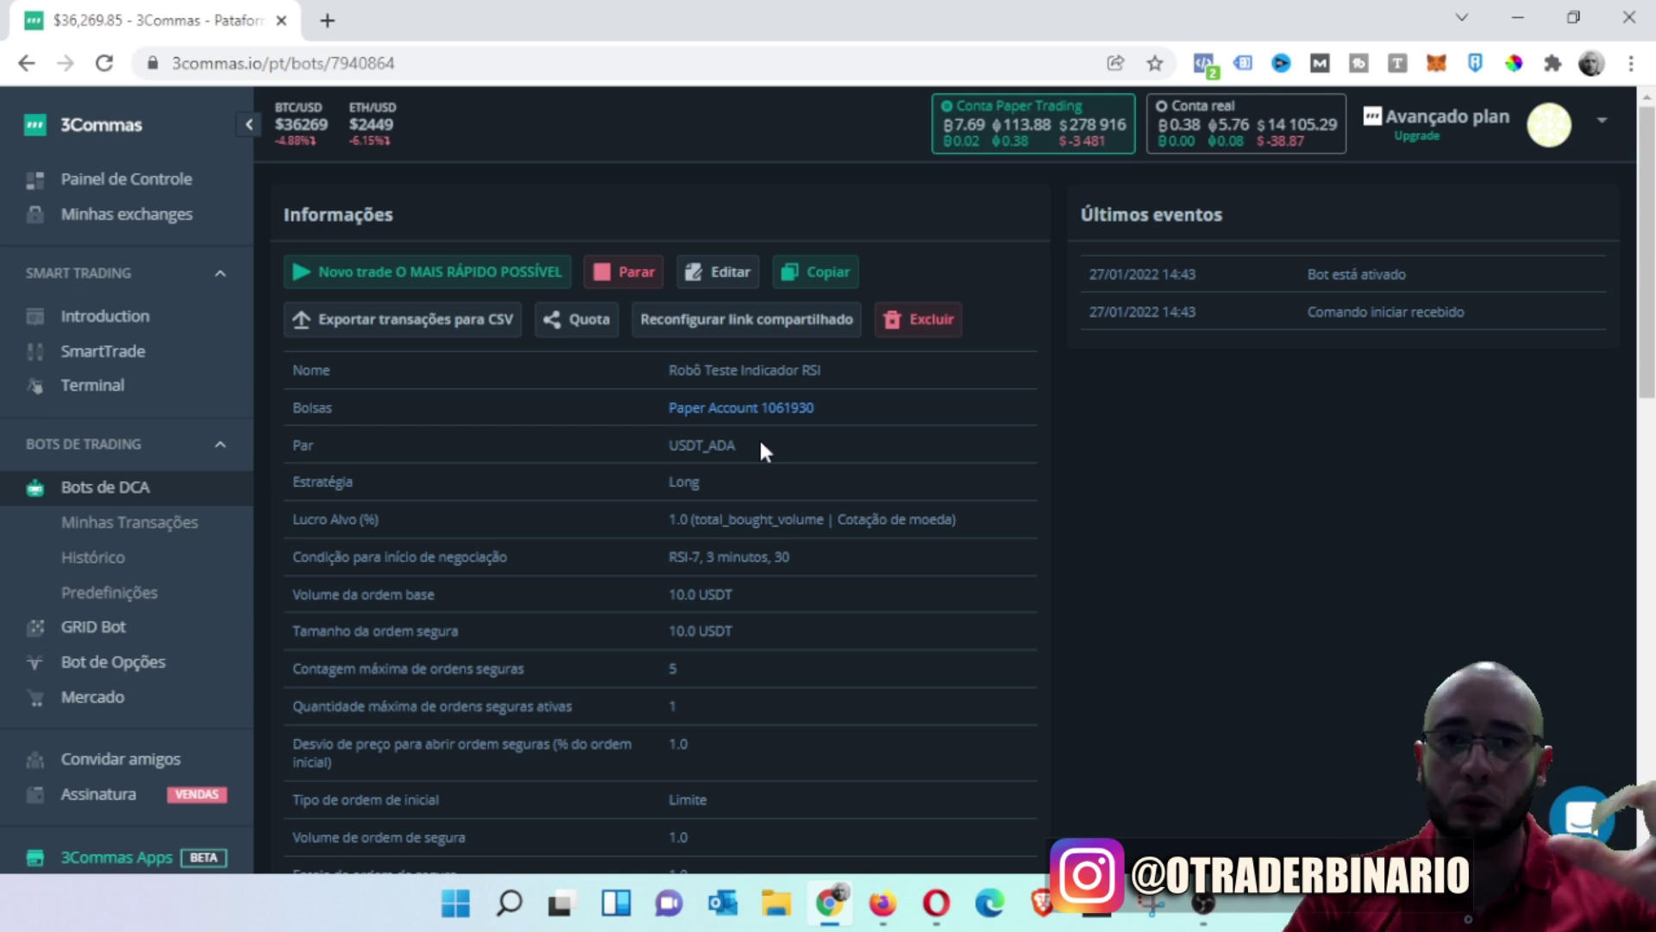
- Copy the RSI bot, open the copy's full configuration and name it "Robô Teste QFL"
{"action": "left_click", "coordinate": [826, 278]}
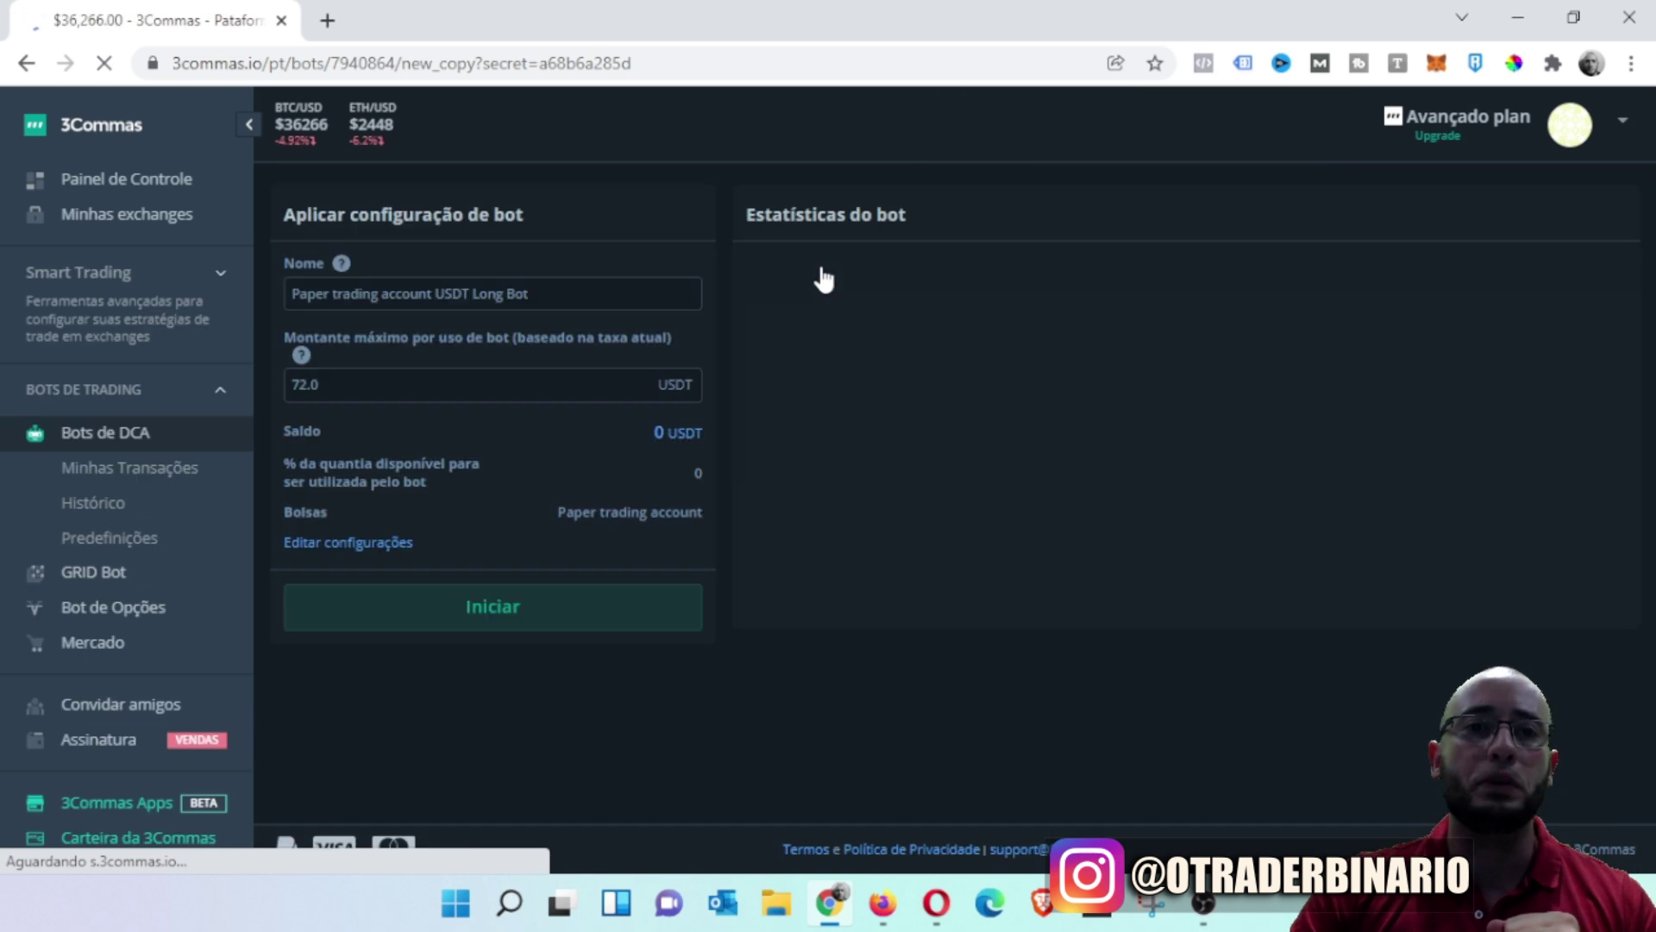
{"action": "left_click", "coordinate": [371, 550]}
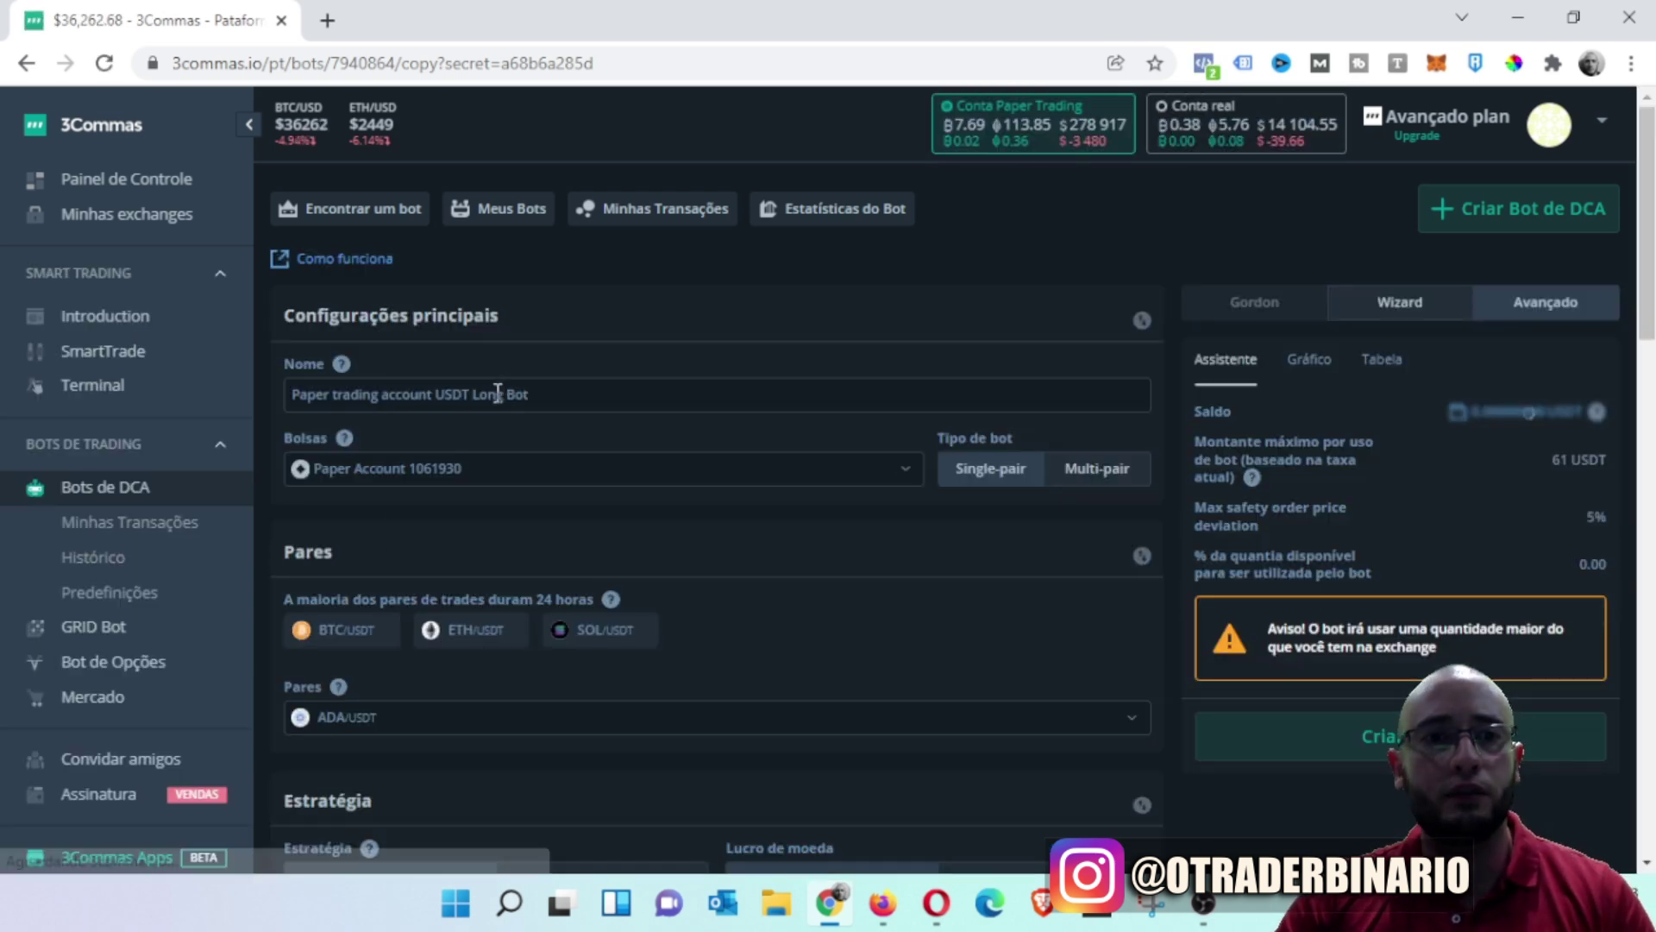
{"action": "triple_click", "coordinate": [345, 390]}
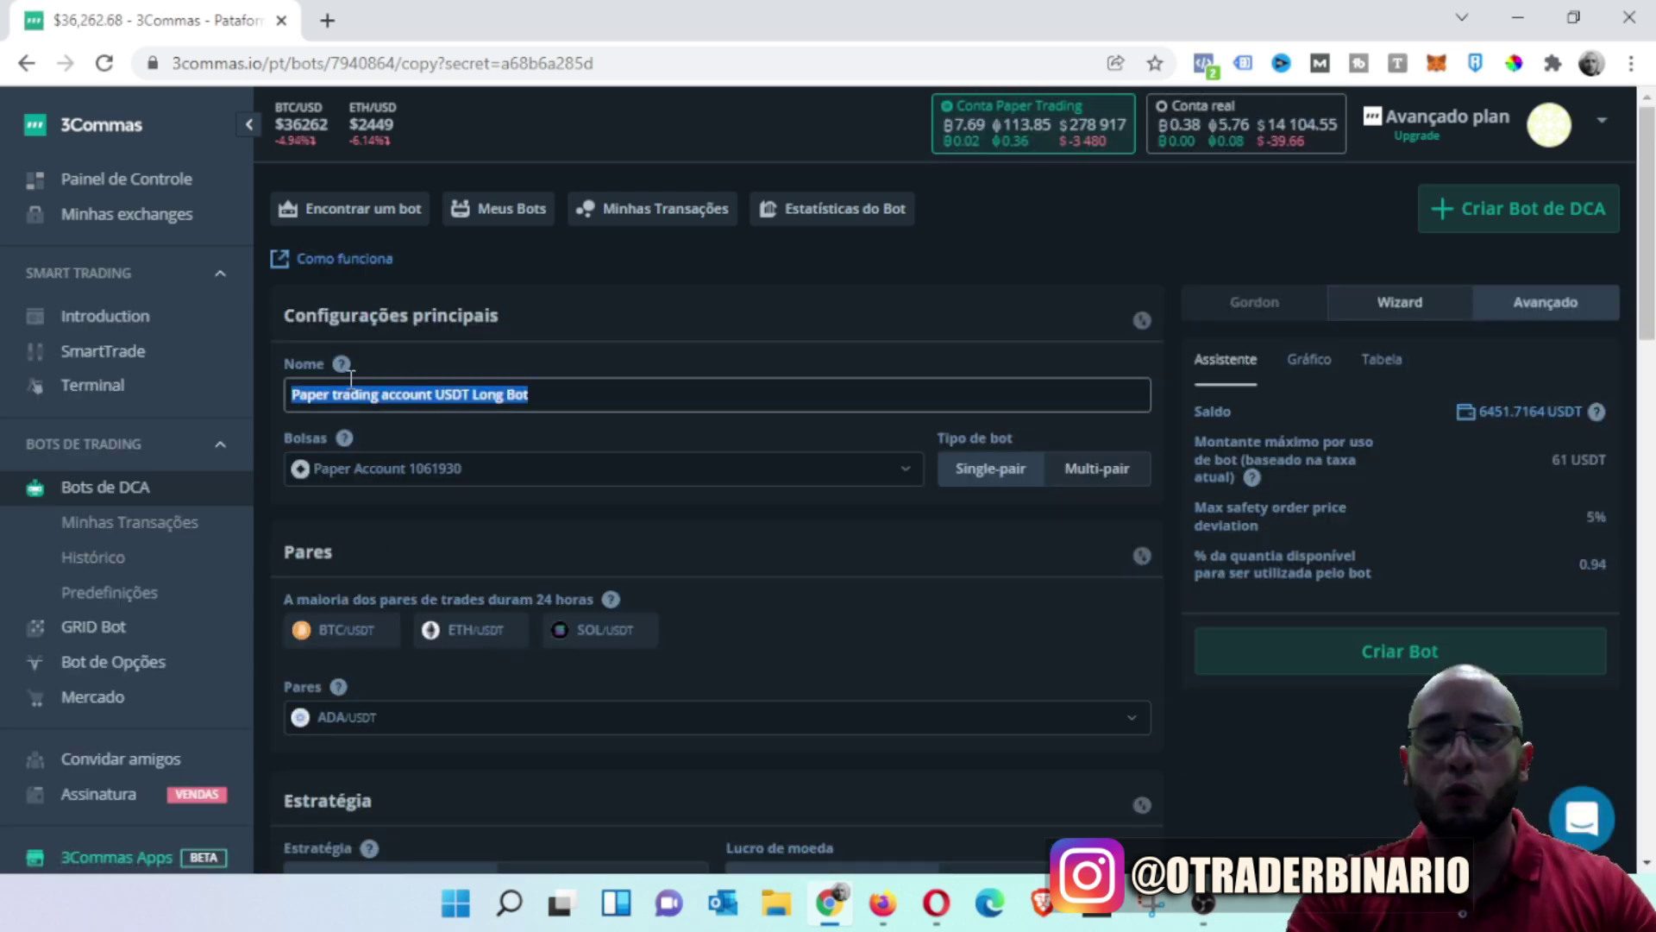
{"action": "type", "text": "Robô Teste QFL"}
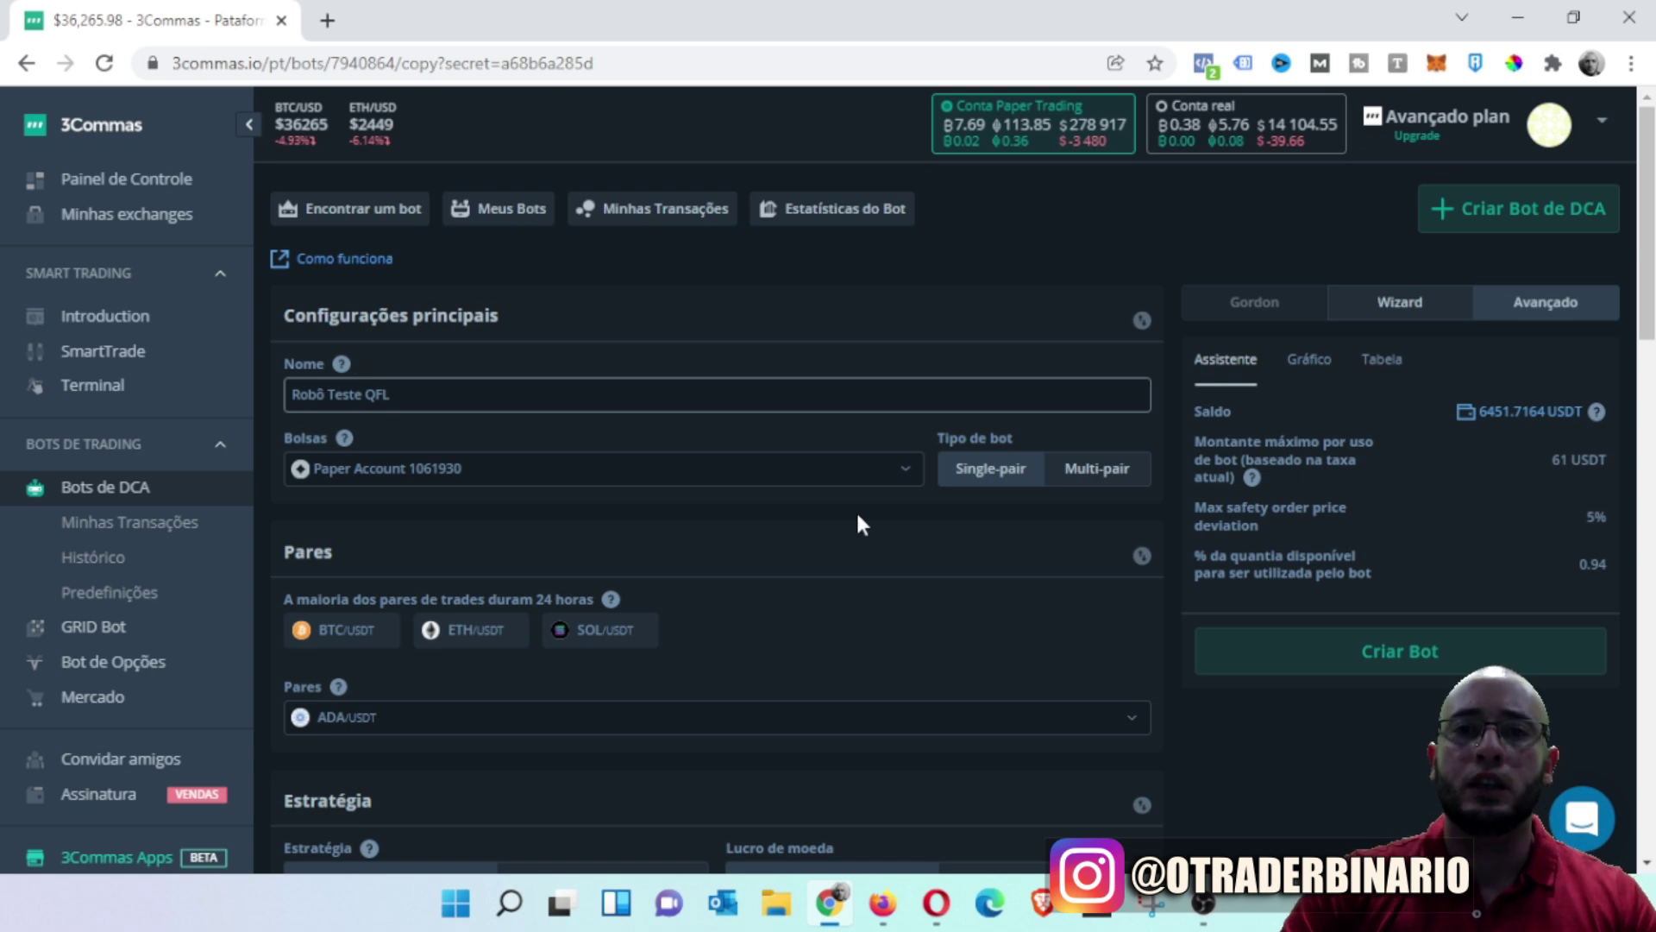
- Replace the copy's RSI-7 start condition with QFL, using Original and 3%
{"action": "scroll", "coordinate": [858, 516], "scroll_direction": "down", "scroll_amount": 5}
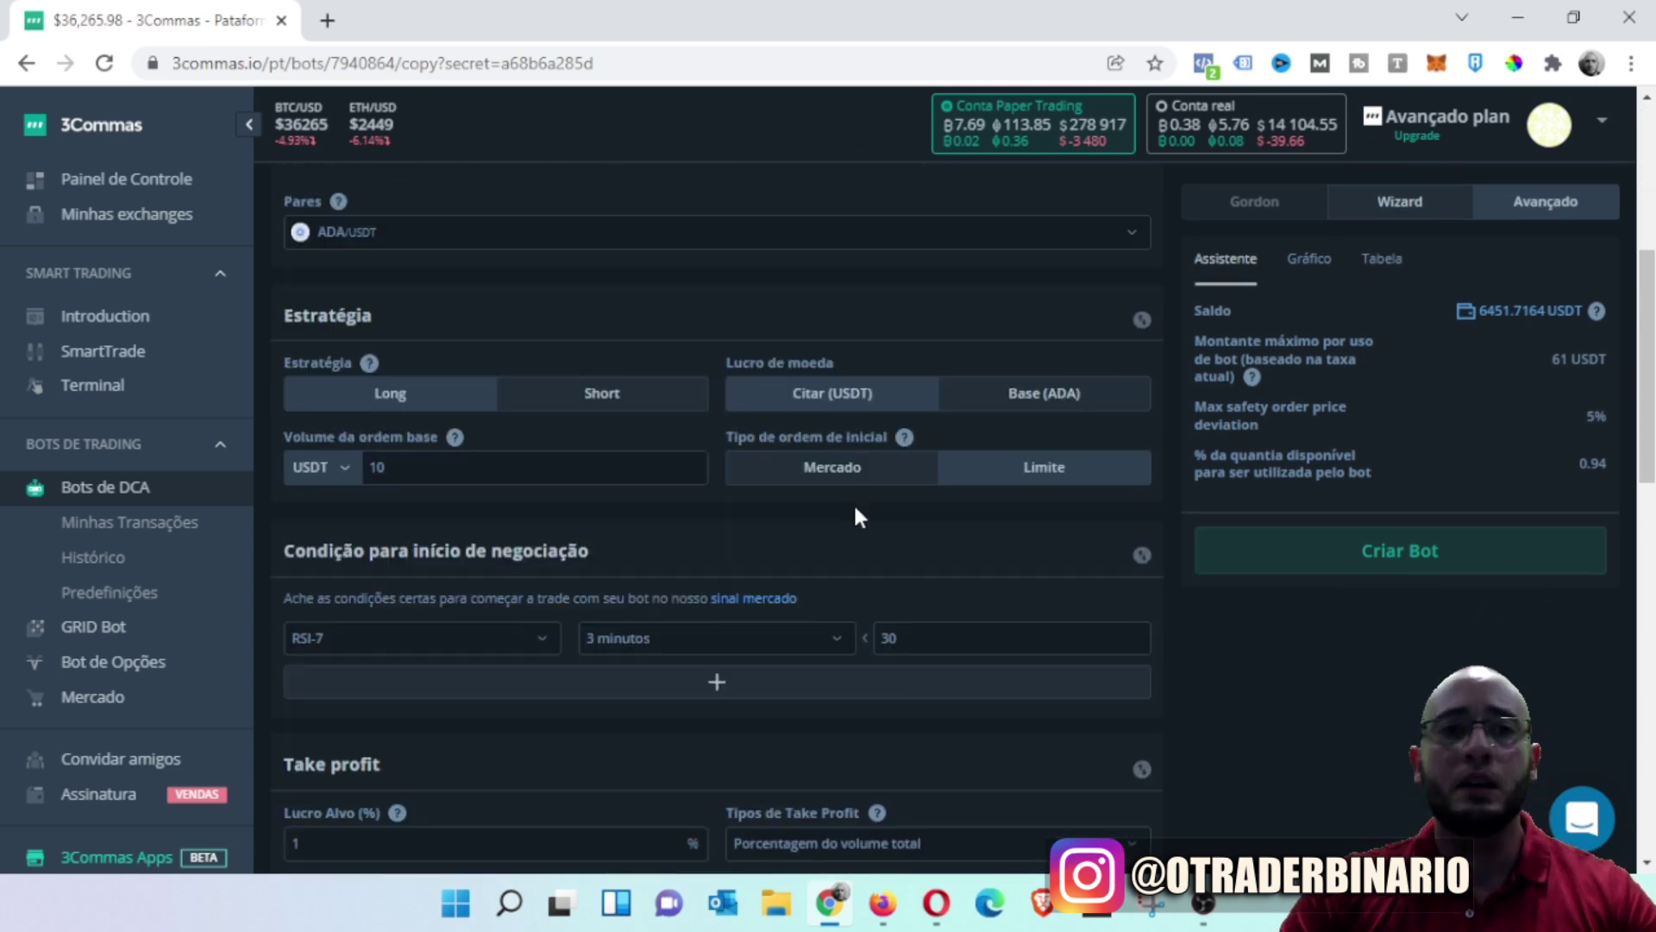
{"action": "scroll", "coordinate": [598, 559], "scroll_direction": "down", "scroll_amount": 3}
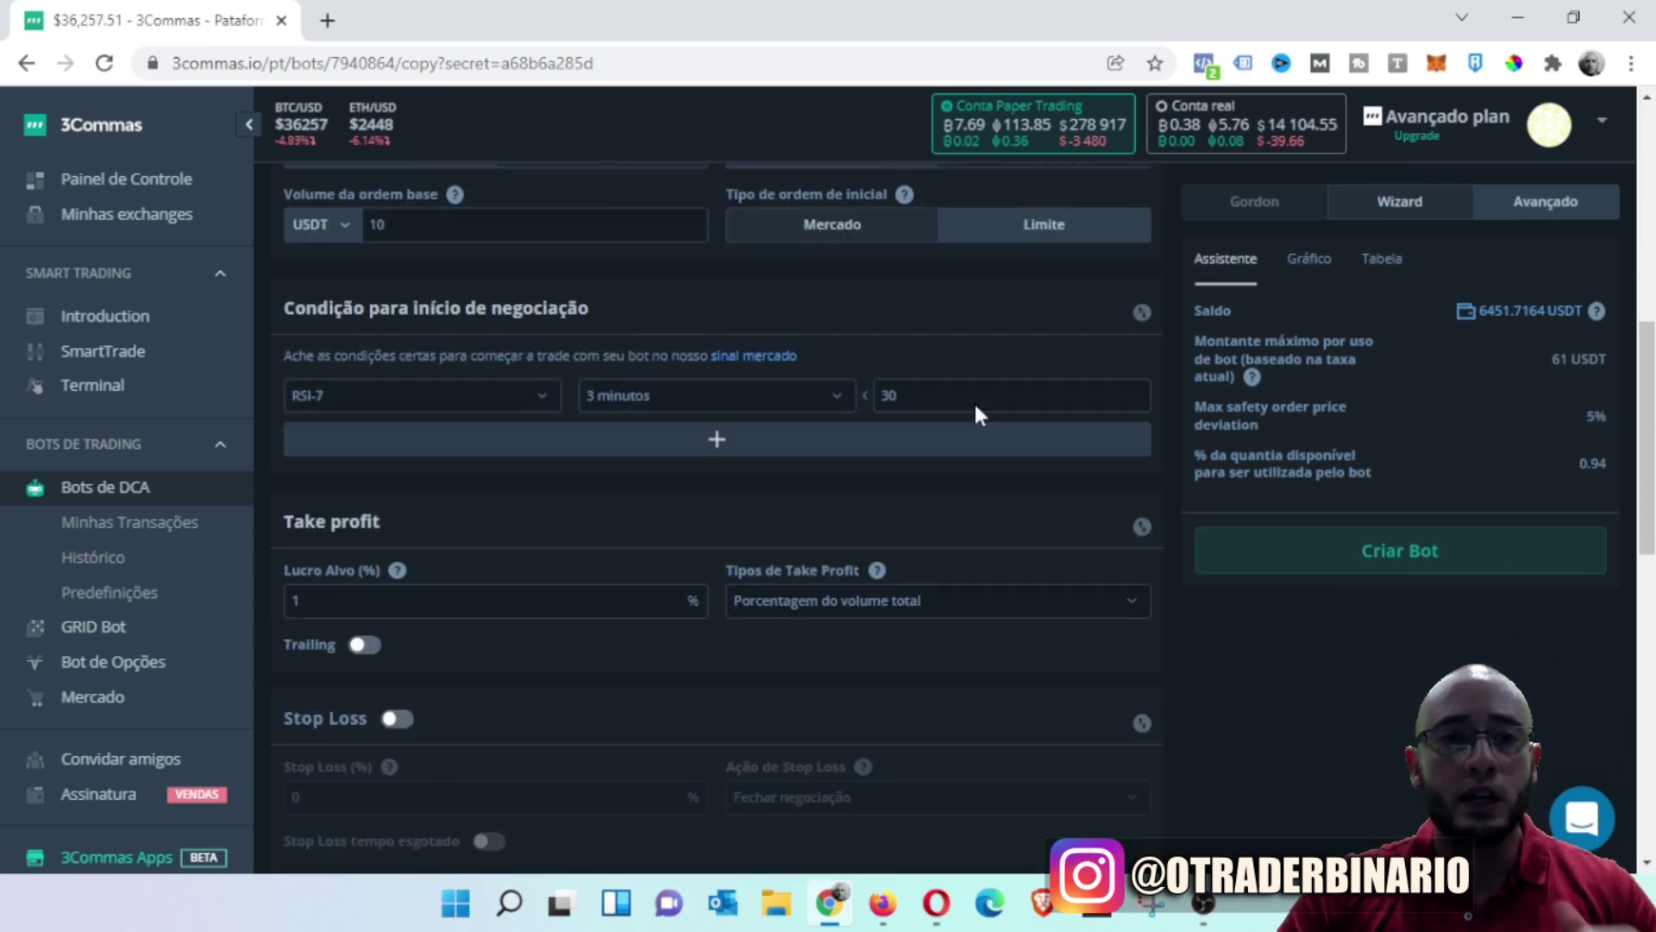
{"action": "left_click", "coordinate": [535, 444]}
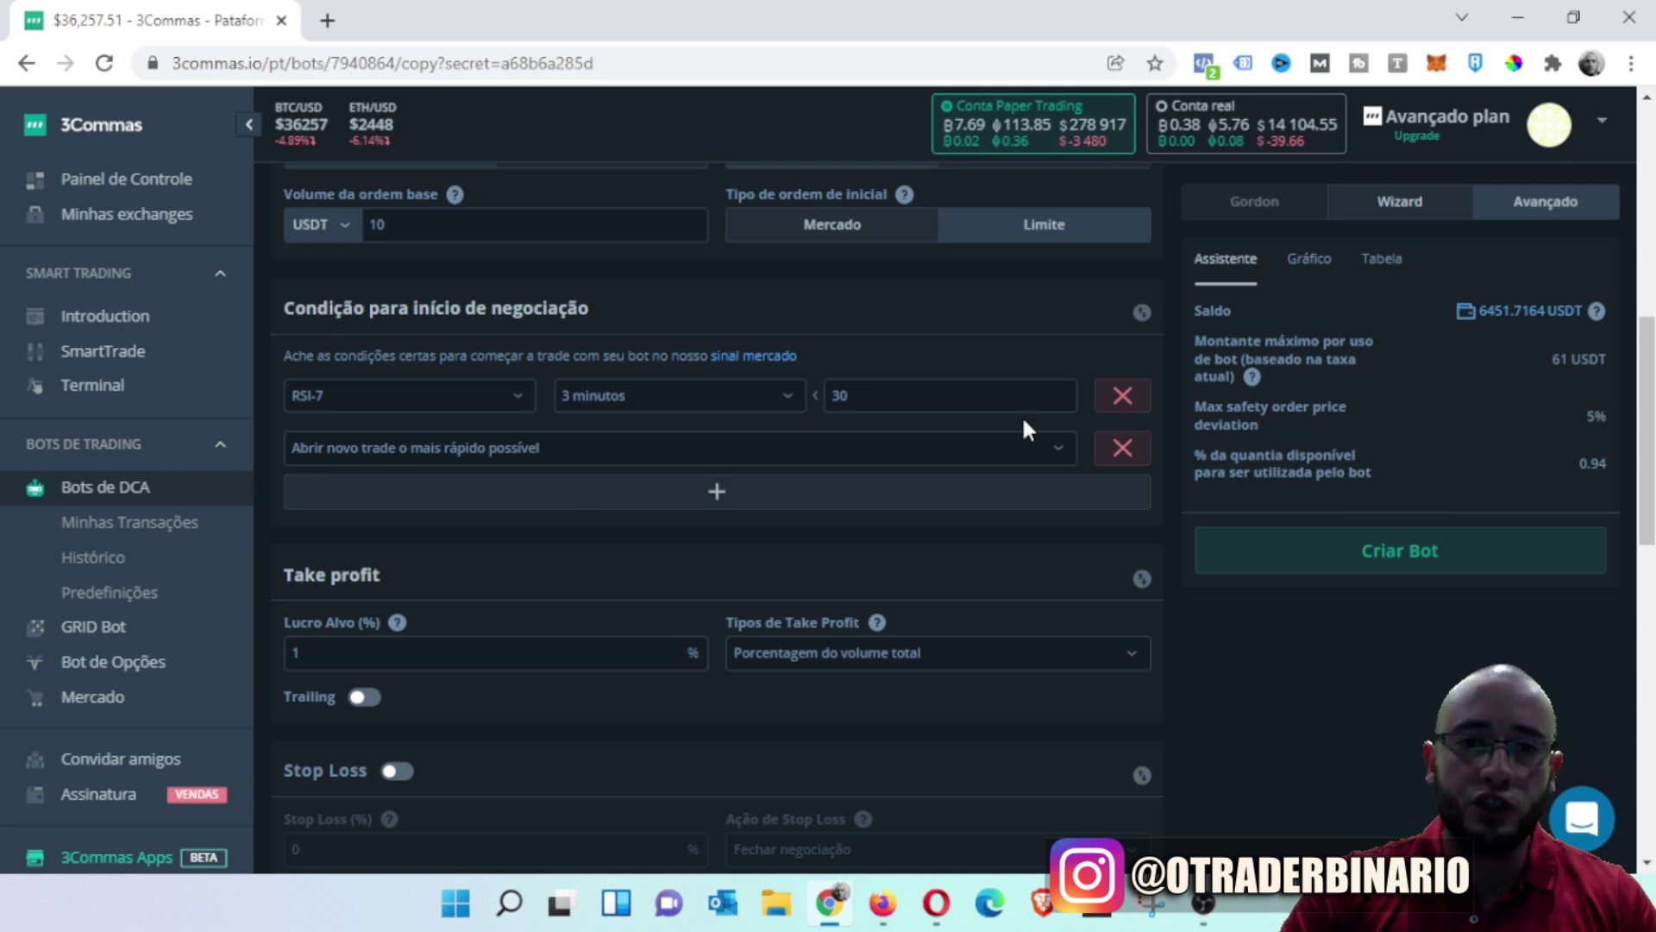
{"action": "left_click", "coordinate": [947, 443]}
{"action": "left_click", "coordinate": [371, 578]}
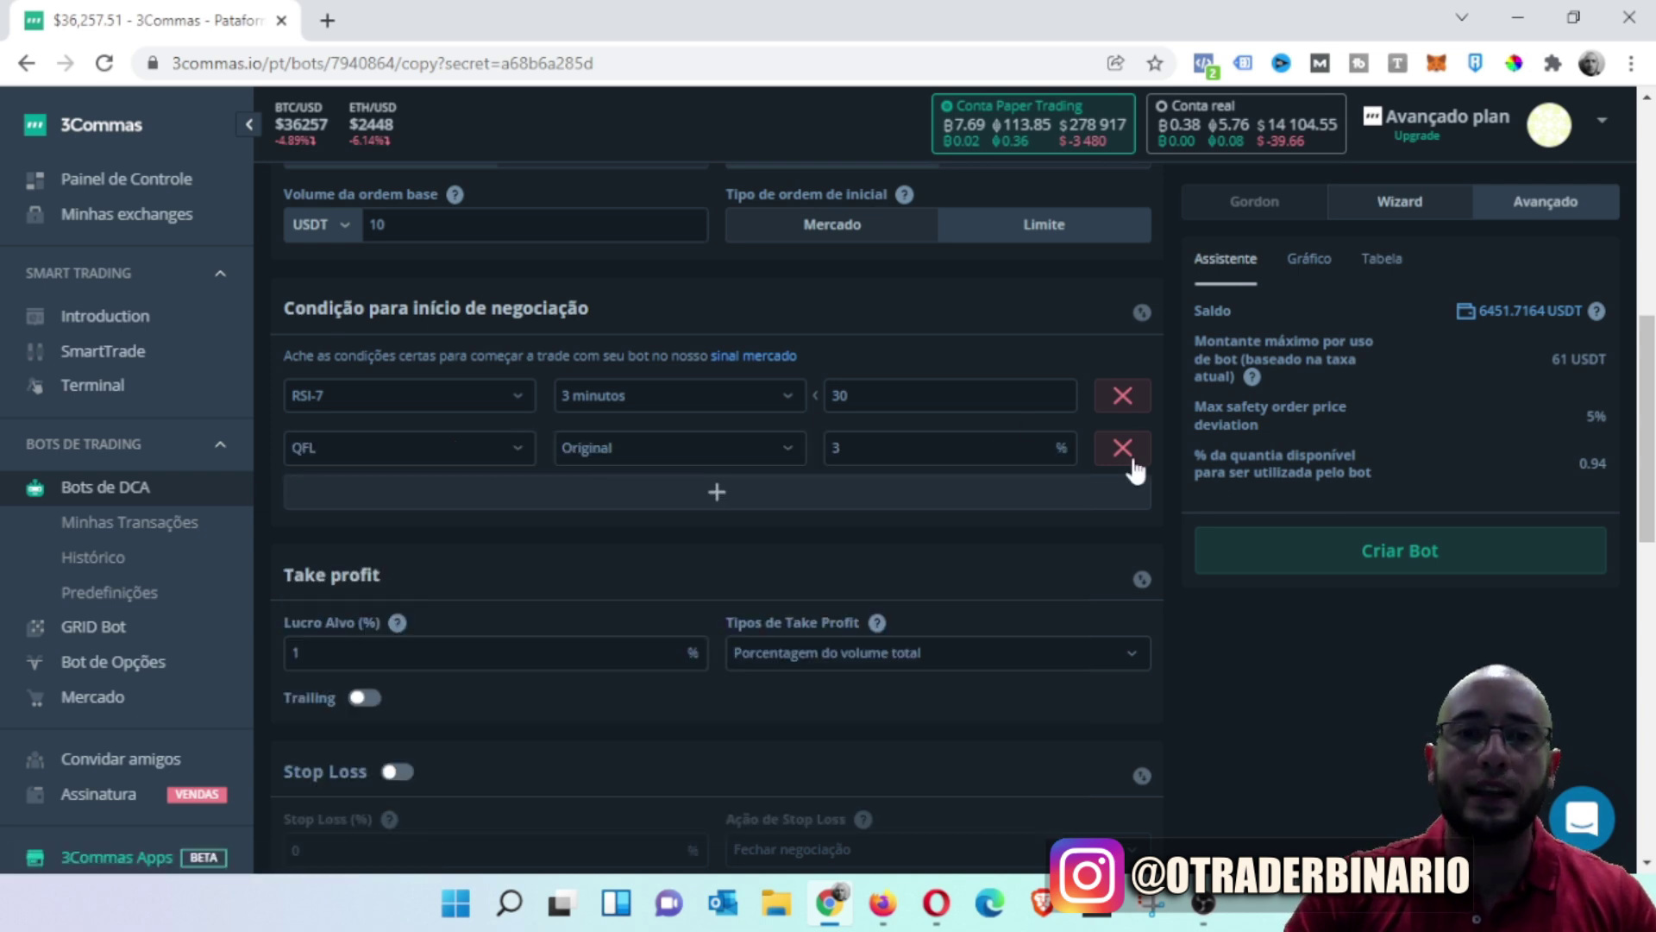
{"action": "left_click", "coordinate": [1123, 395]}
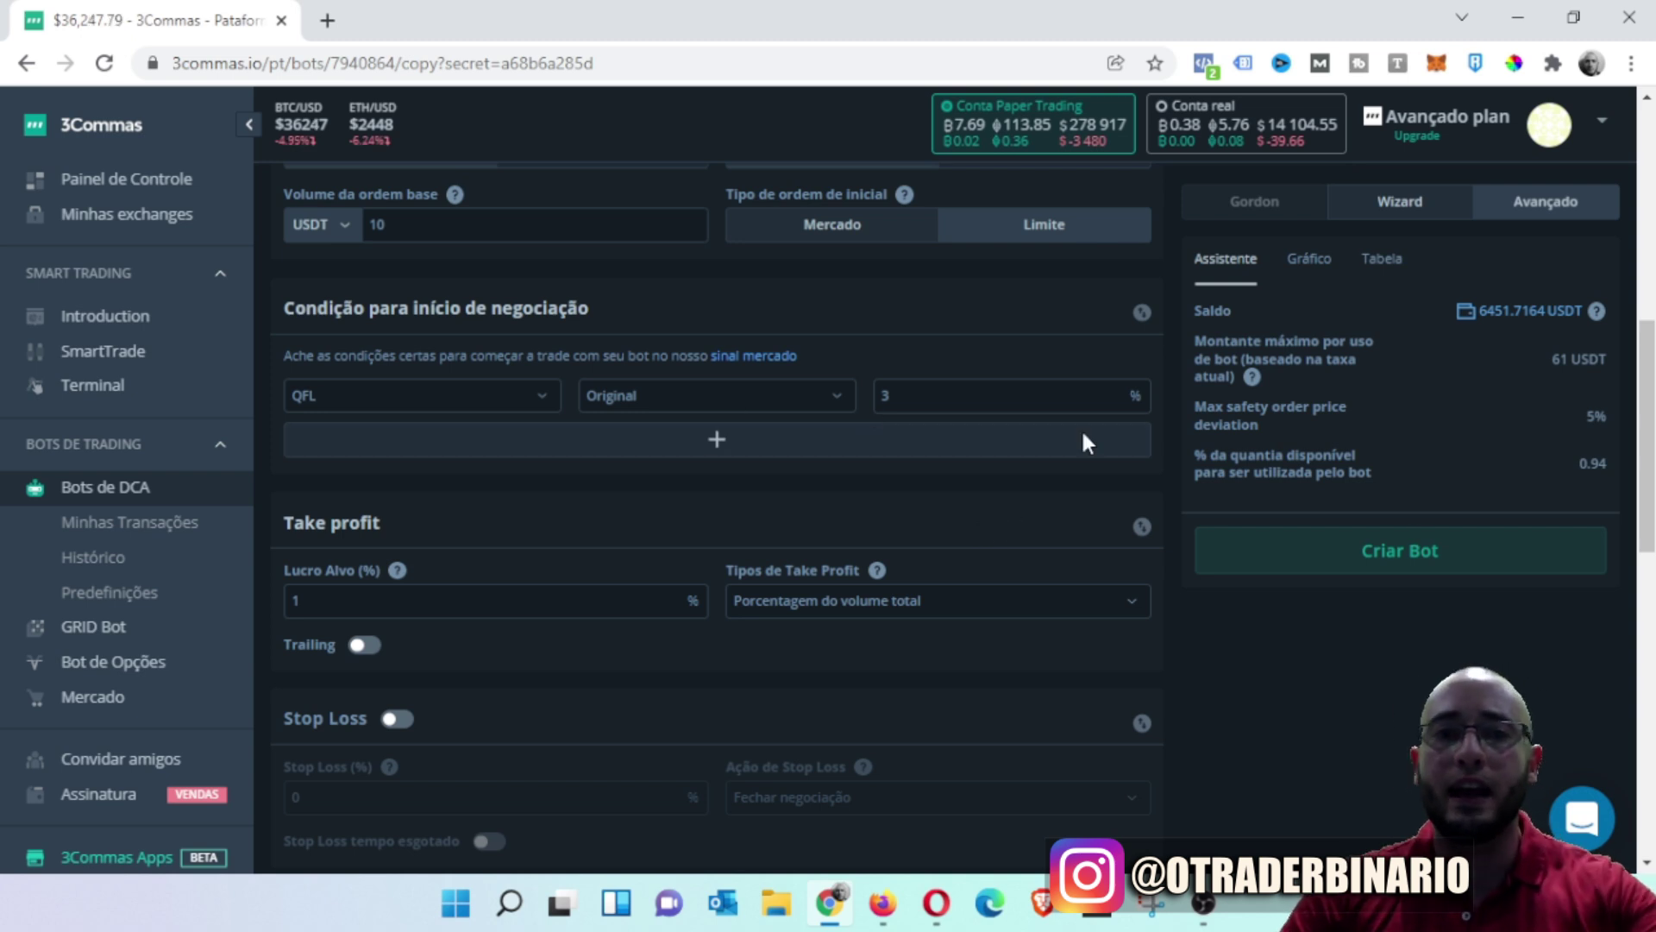
- Create the QFL bot, start it and close the activation confirmation
{"action": "left_click", "coordinate": [1389, 561]}
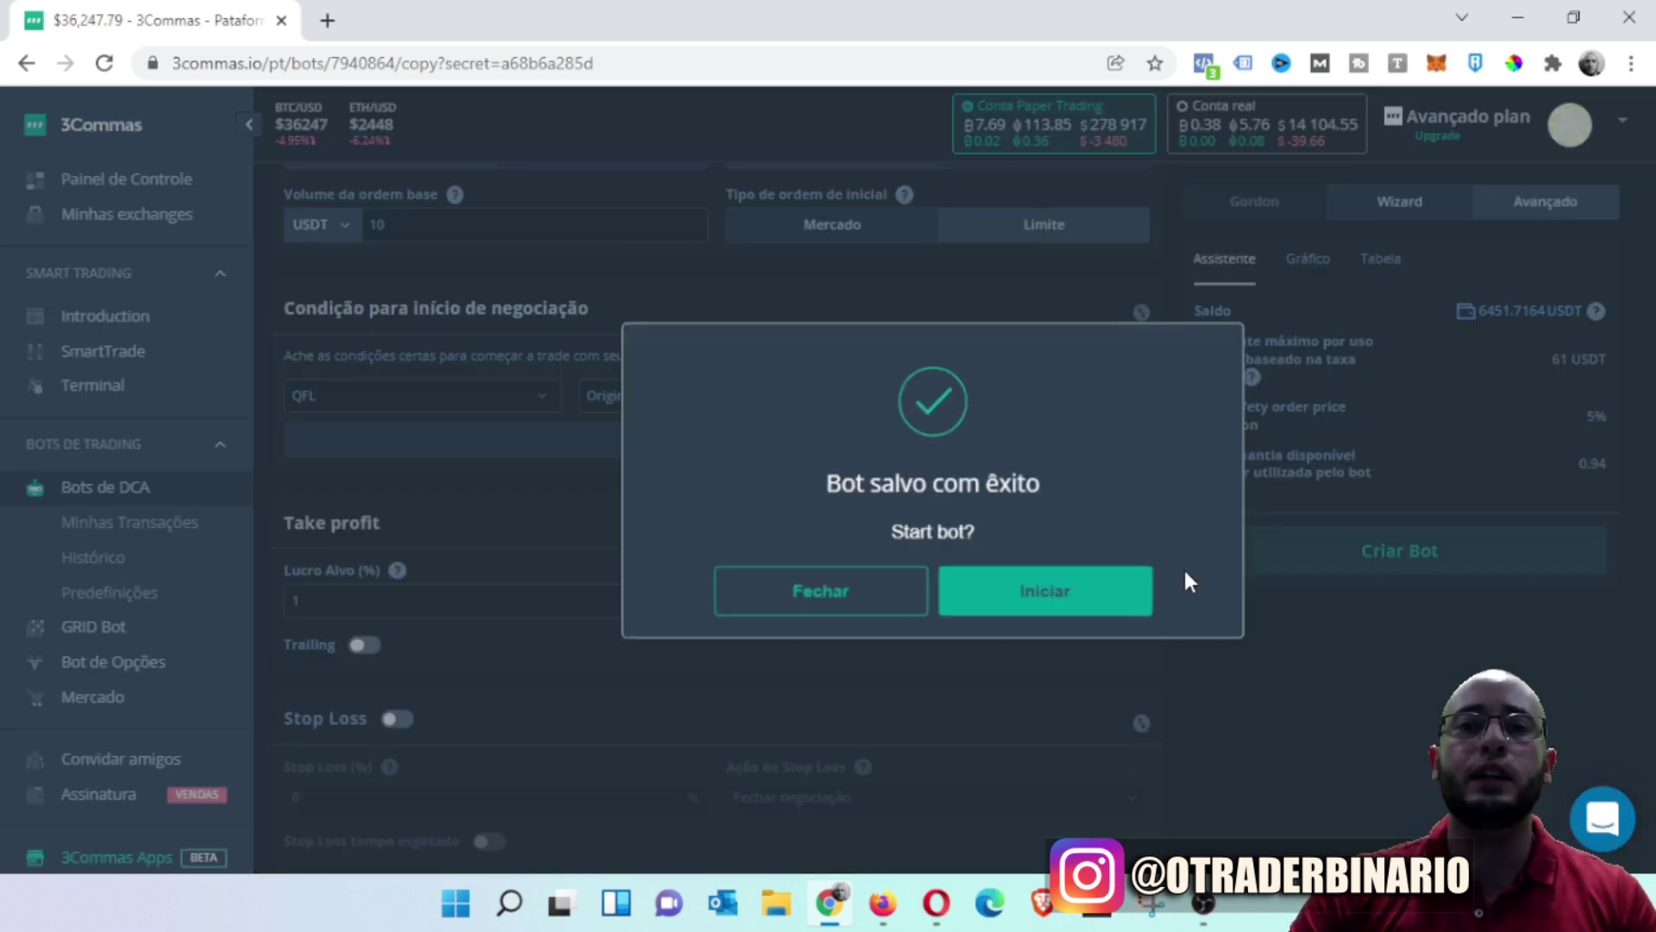
{"action": "left_click", "coordinate": [1008, 592]}
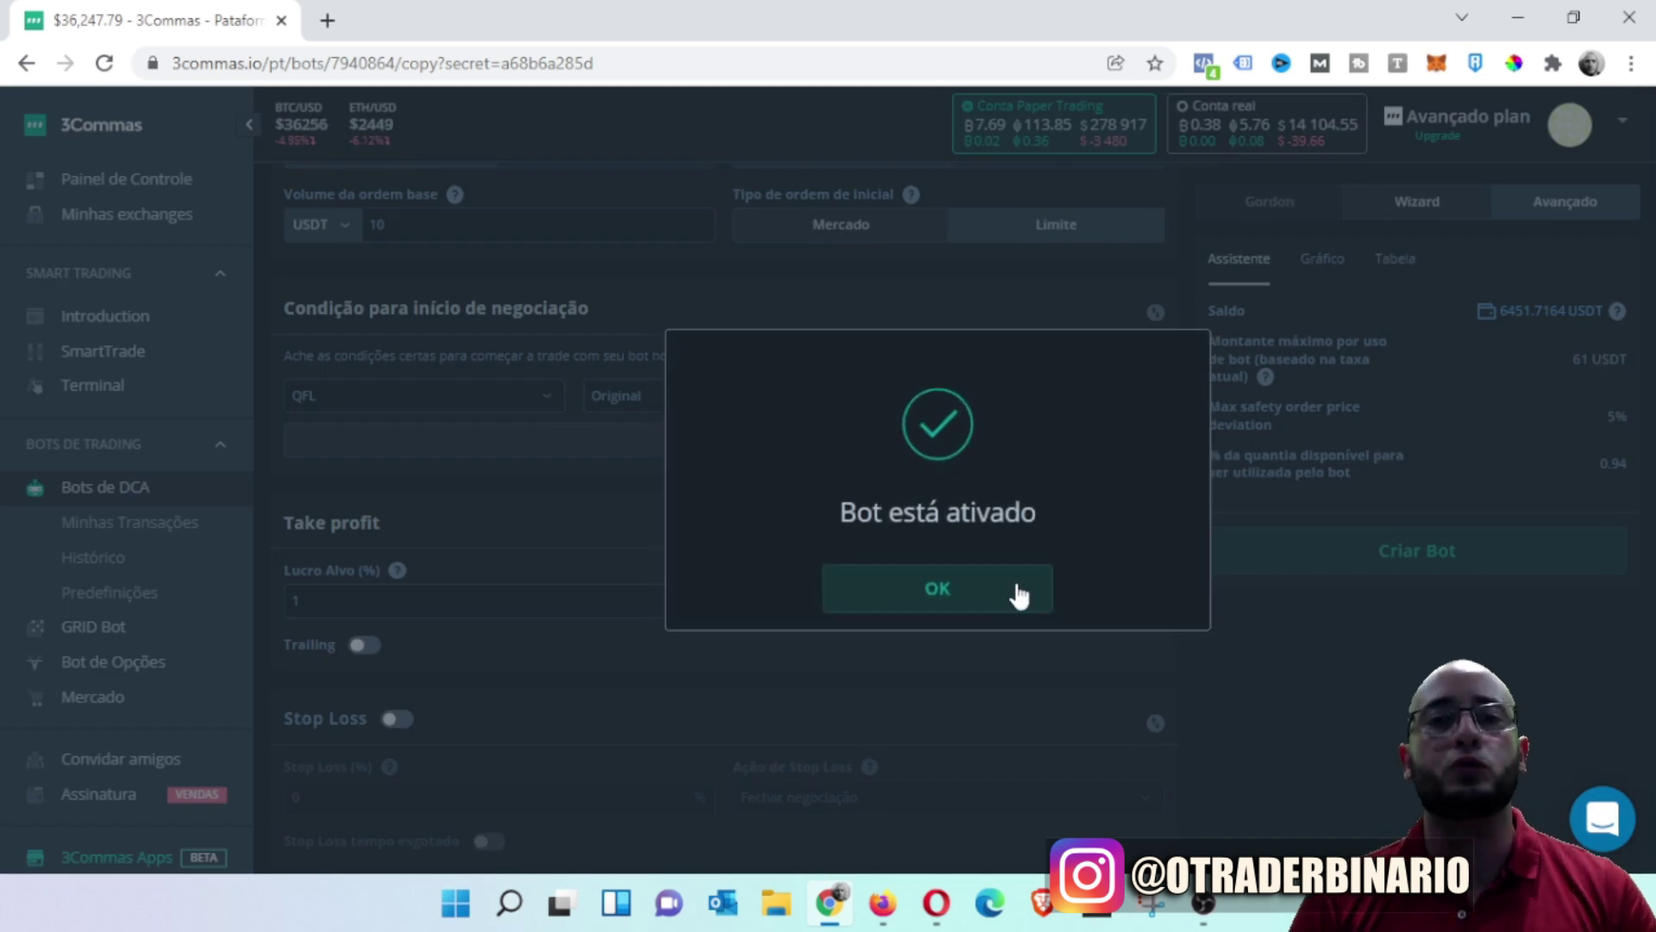
{"action": "left_click", "coordinate": [1031, 594]}
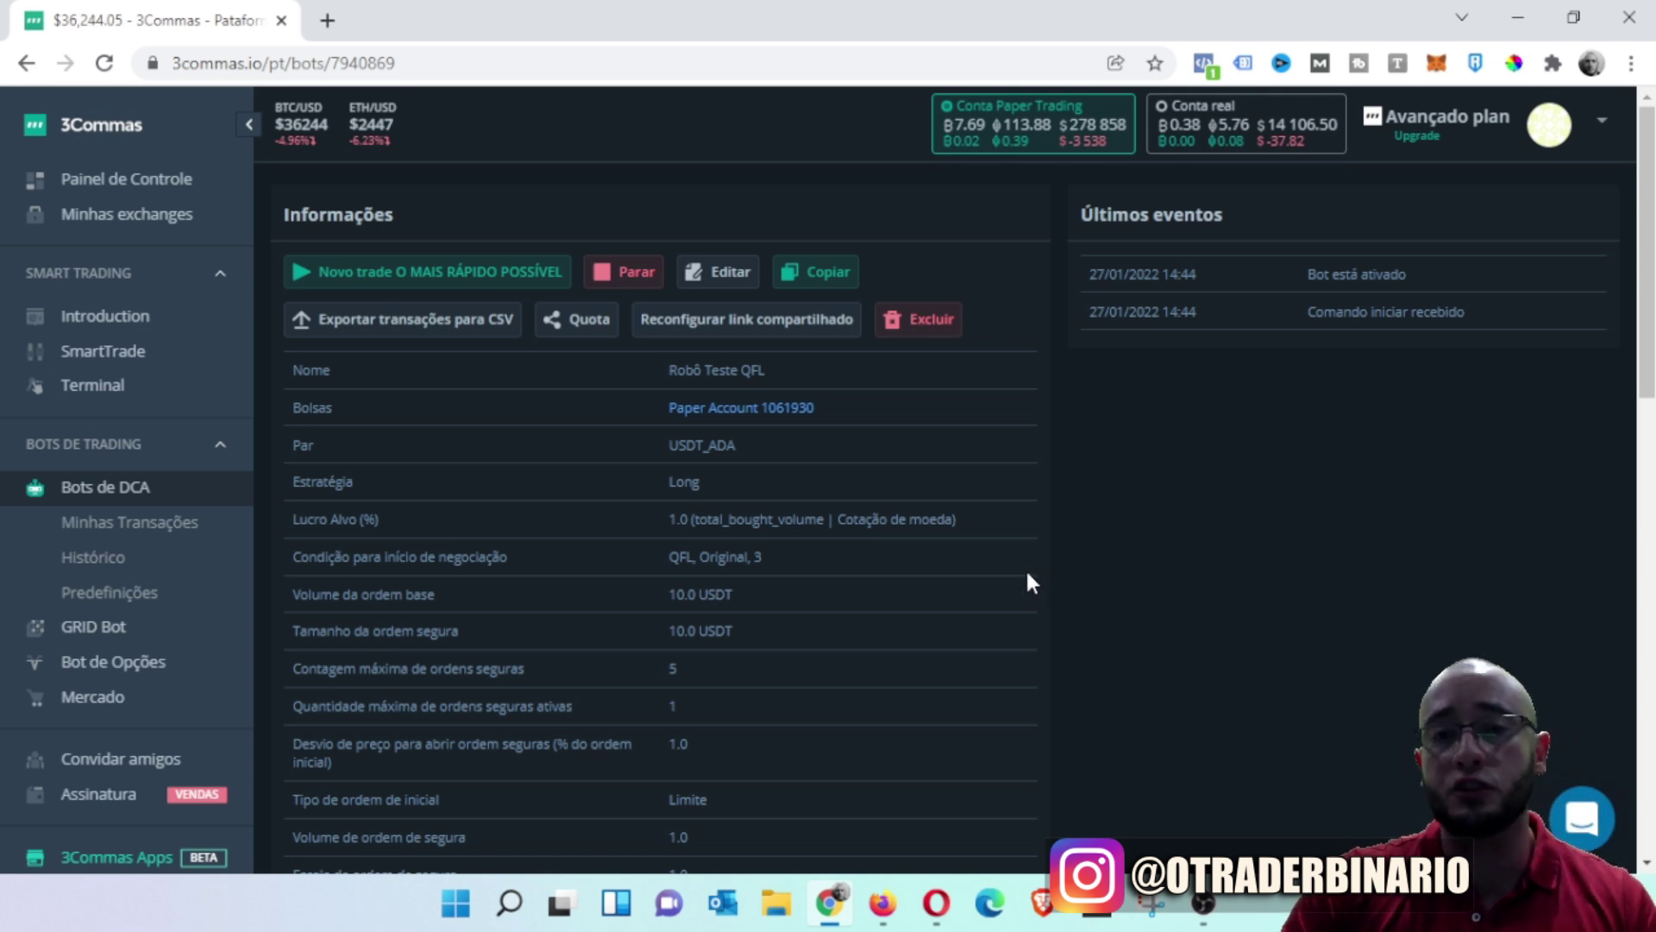
- Copy the QFL bot and open the copy's full configuration for editing
{"action": "left_click", "coordinate": [820, 284]}
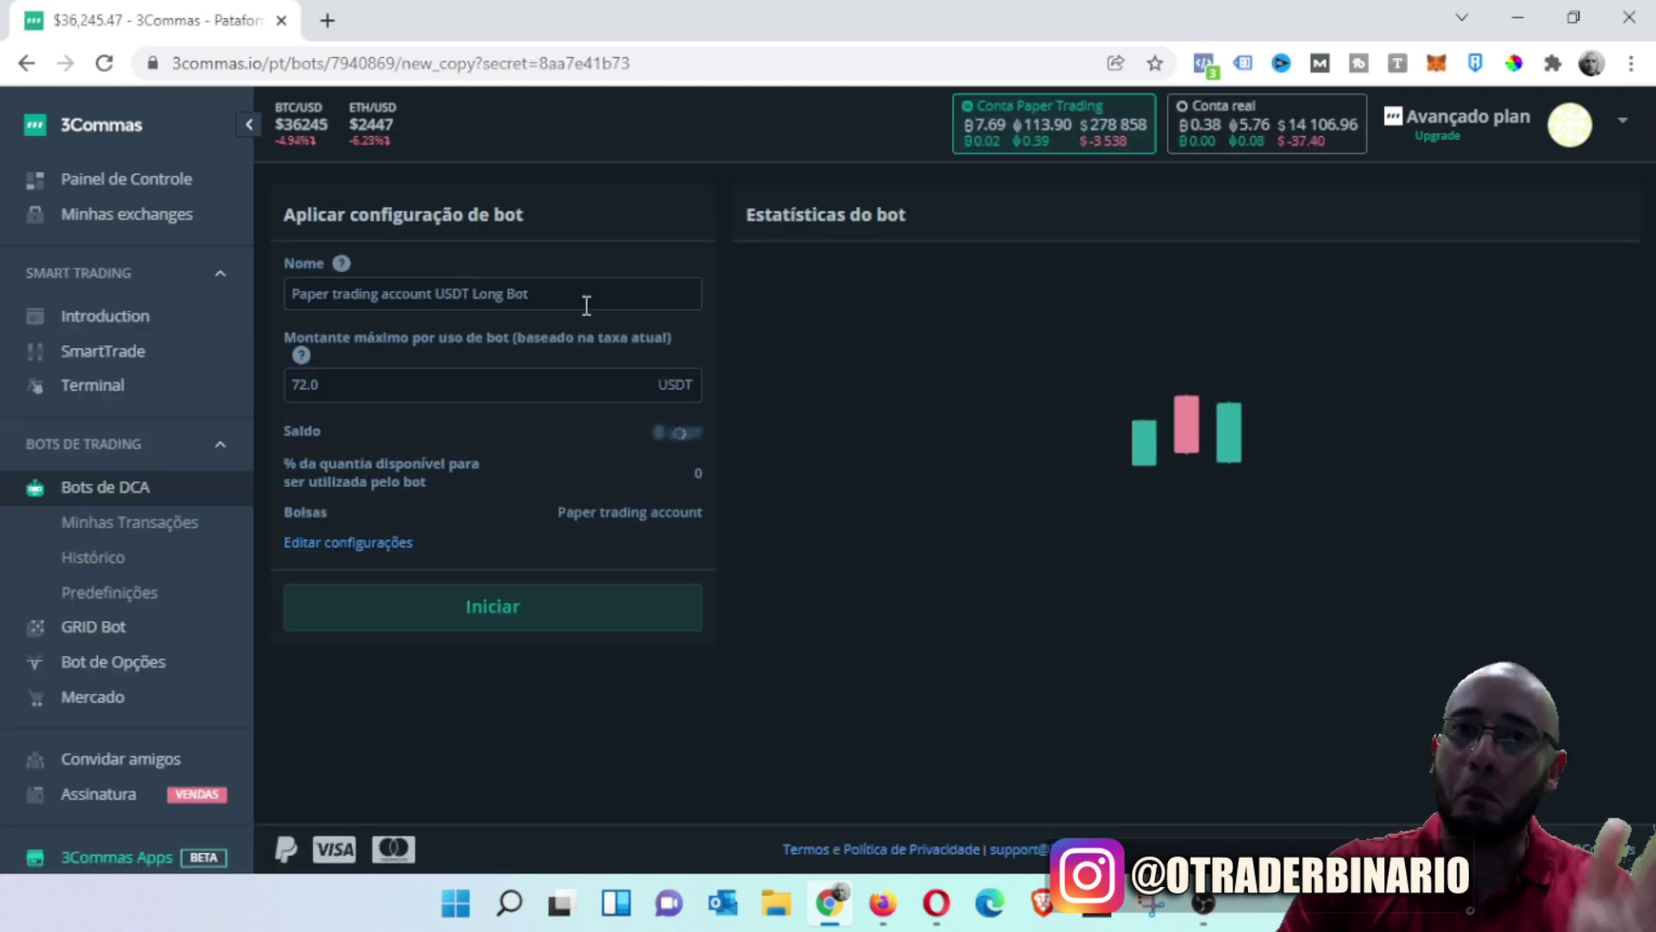
{"action": "left_click", "coordinate": [367, 542]}
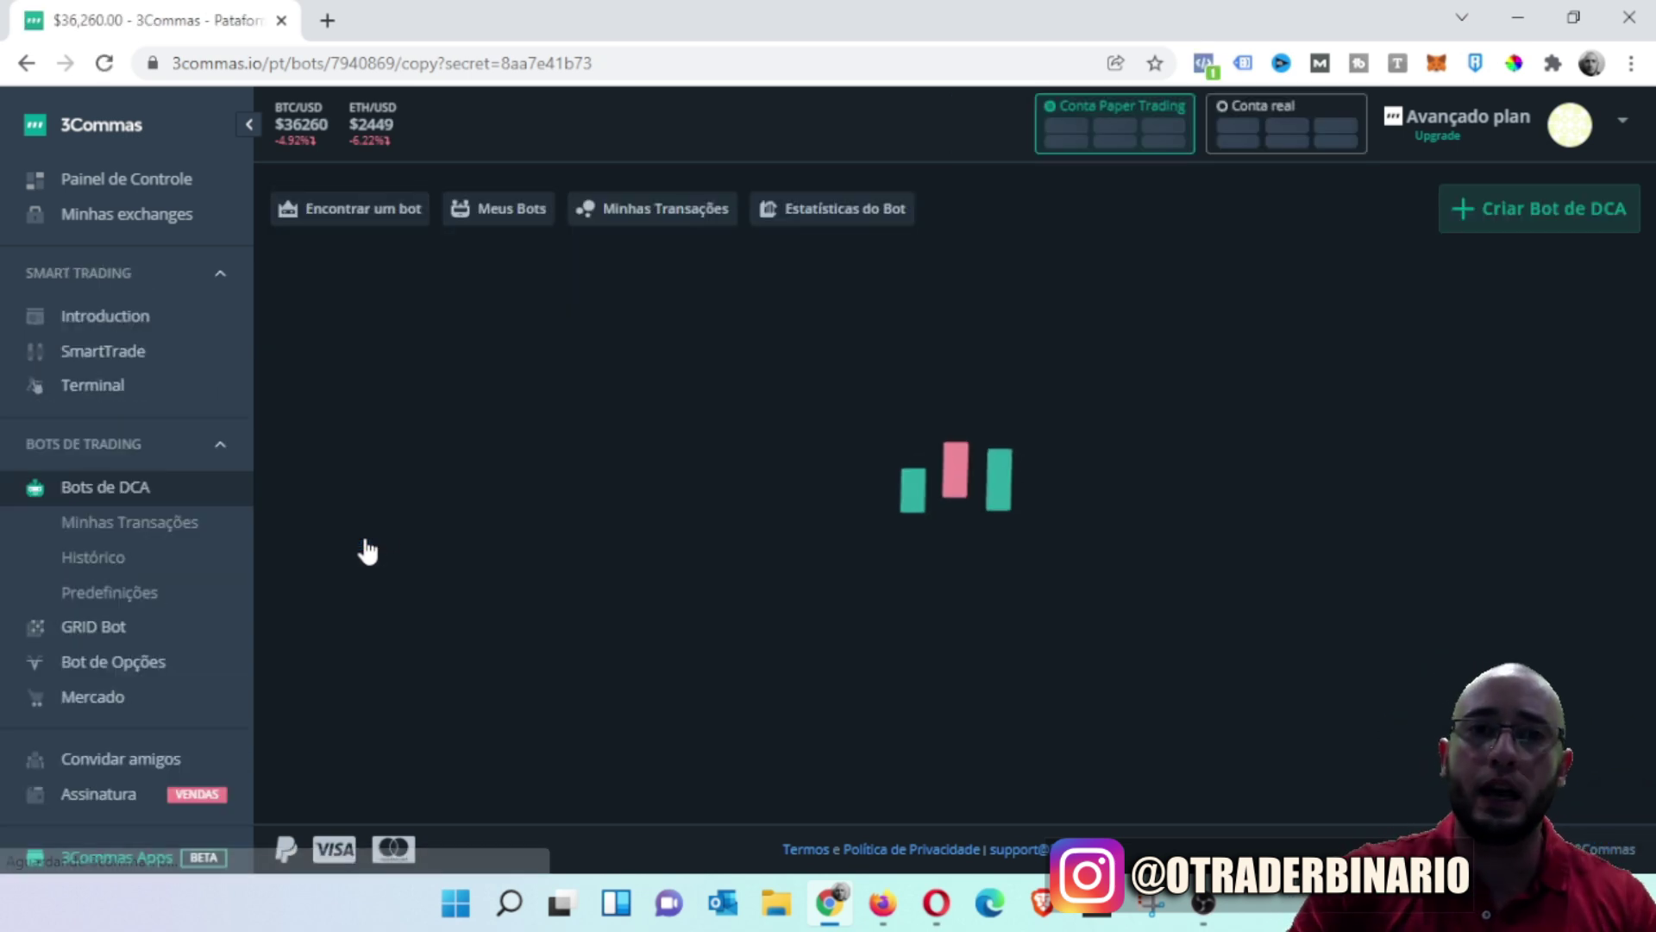
{"action": "scroll", "coordinate": [418, 399], "scroll_direction": "down", "scroll_amount": 3}
{"action": "scroll", "coordinate": [414, 359], "scroll_direction": "up", "scroll_amount": 3}
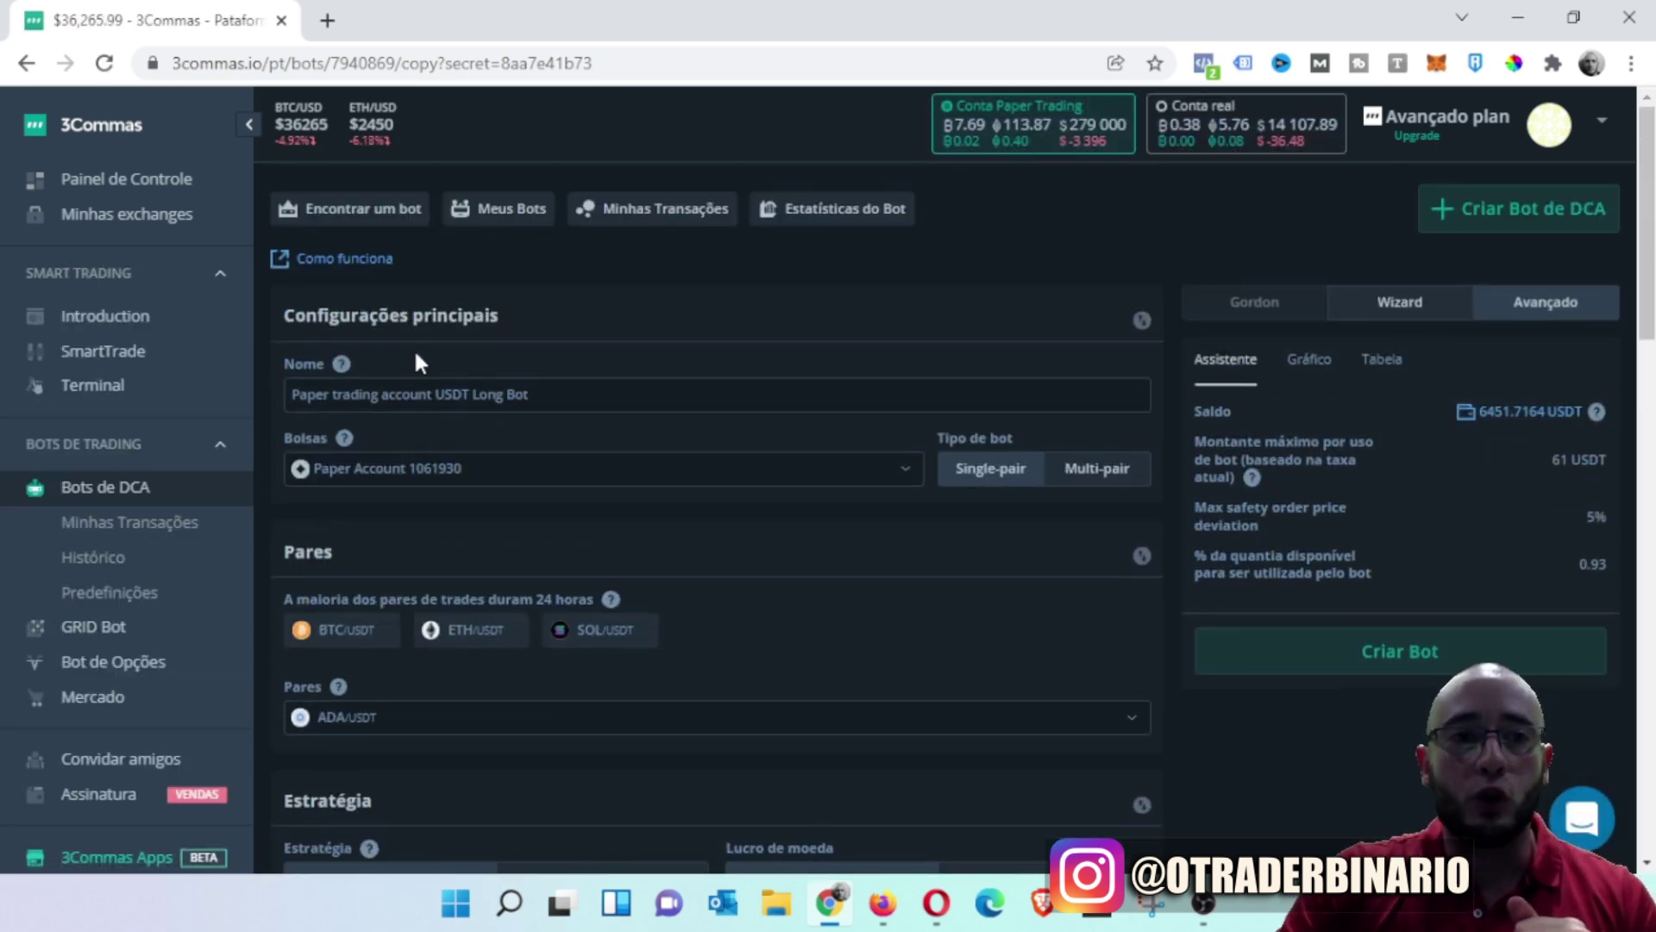
- Name the copied bot "Robô Teste Tradingview Strong 5min"
{"action": "triple_click", "coordinate": [339, 394]}
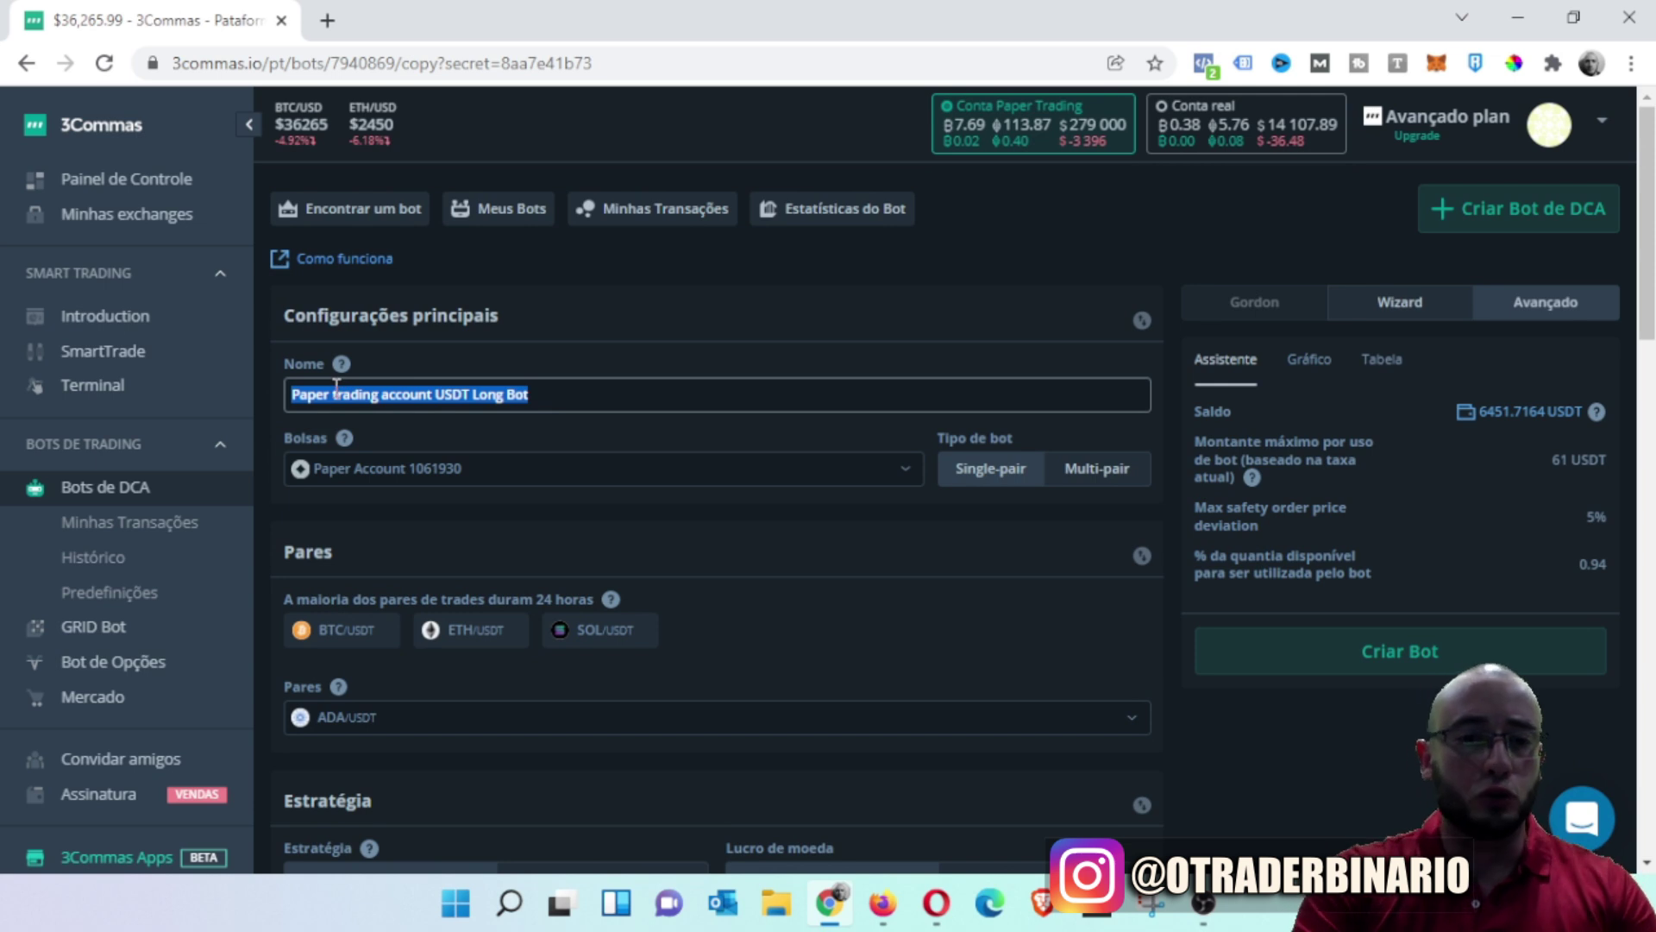
{"action": "type", "text": "Robô"}
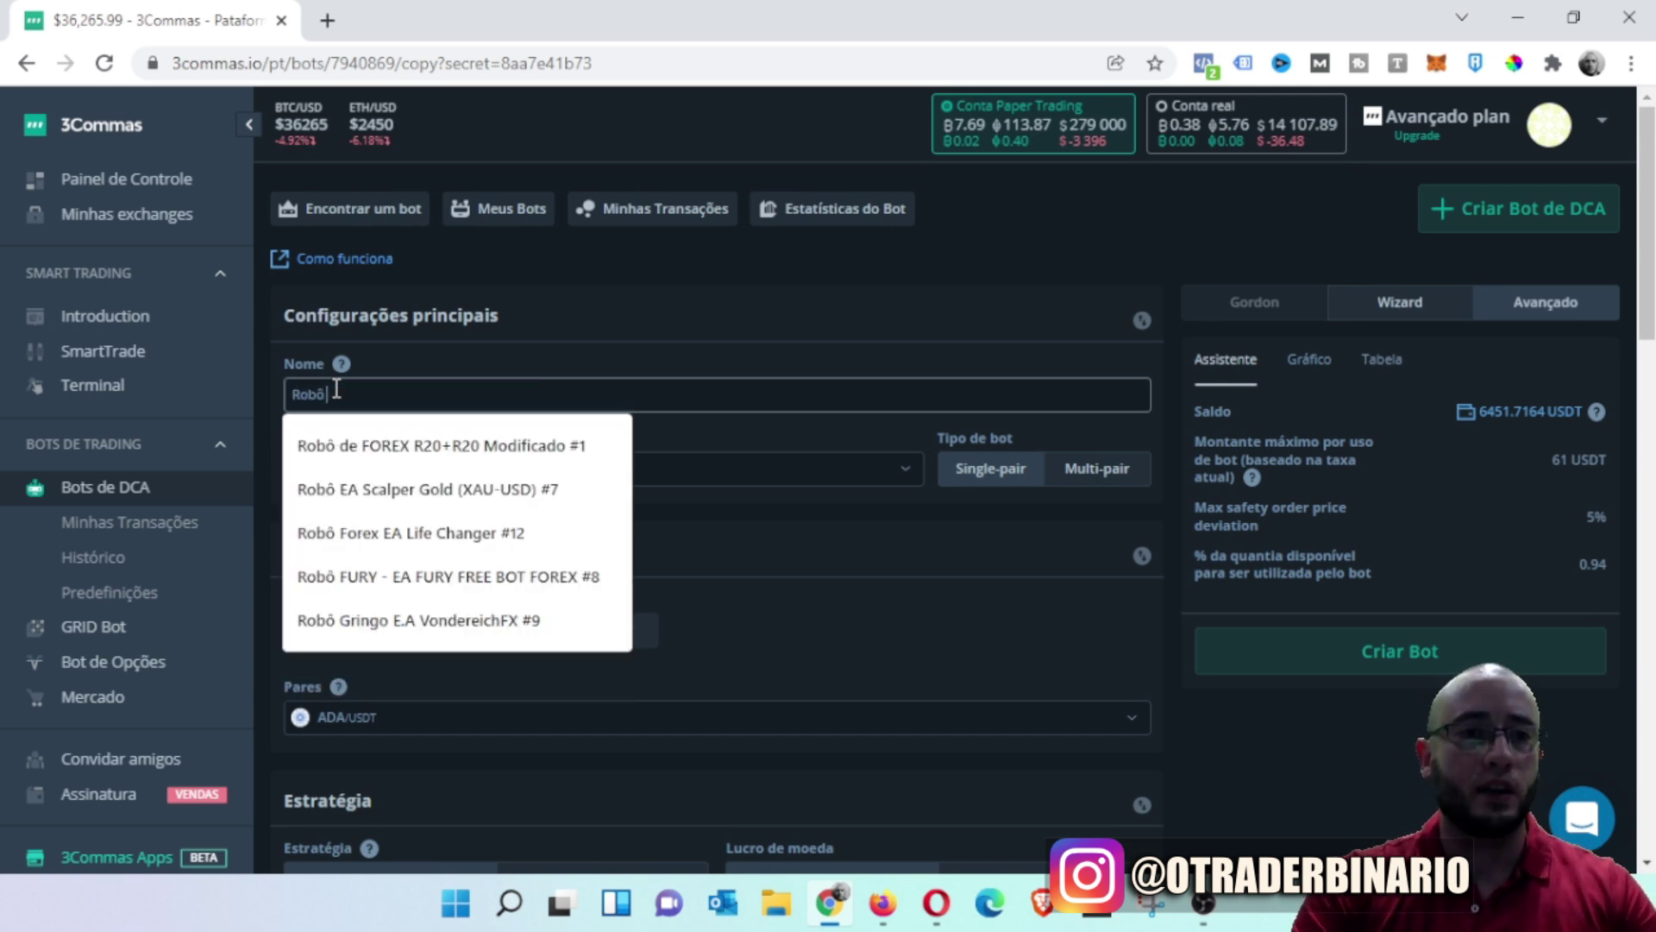
{"action": "type", "text": " Tes"}
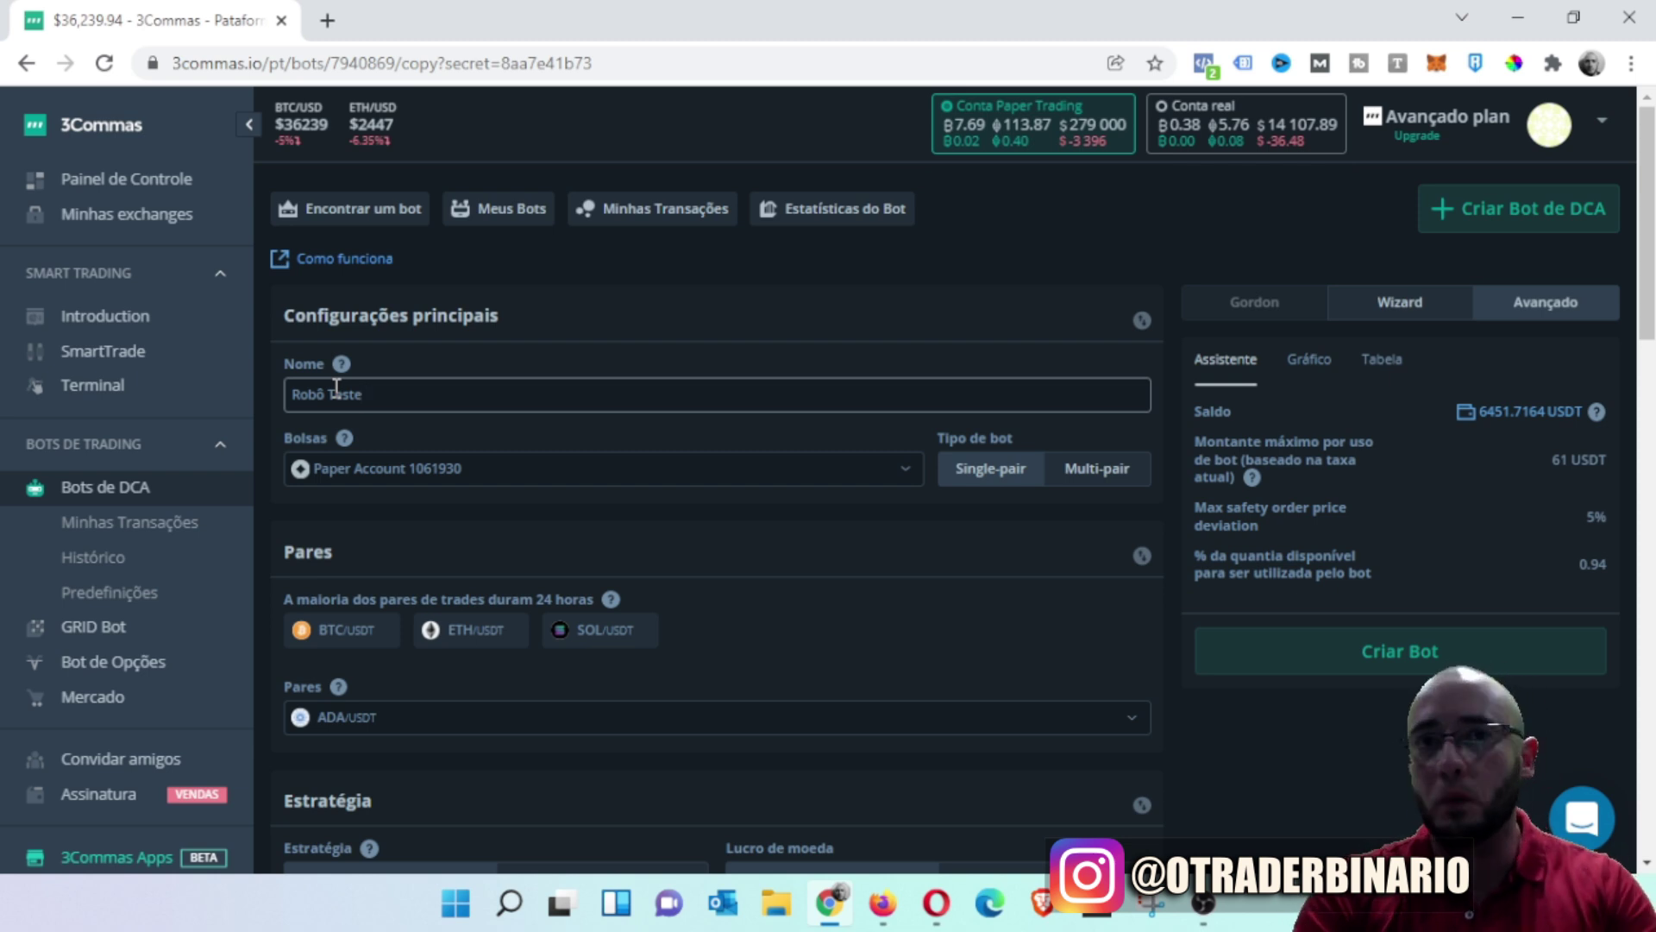
{"action": "type", "text": "te"}
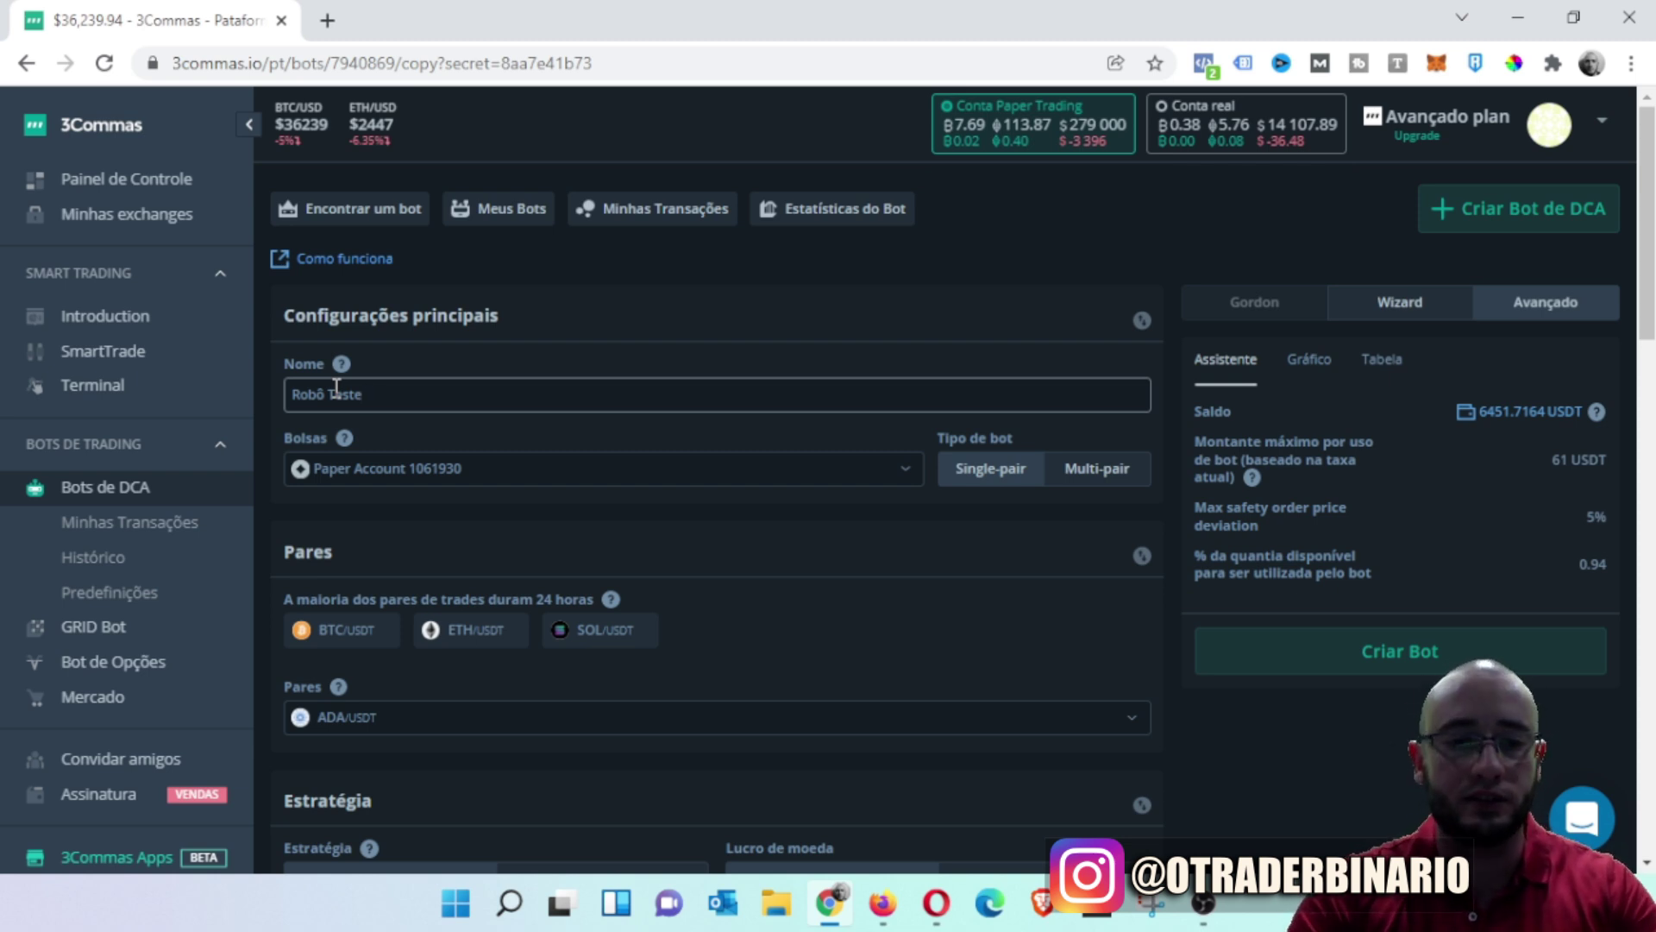
{"action": "type", "text": " Tradinvie"}
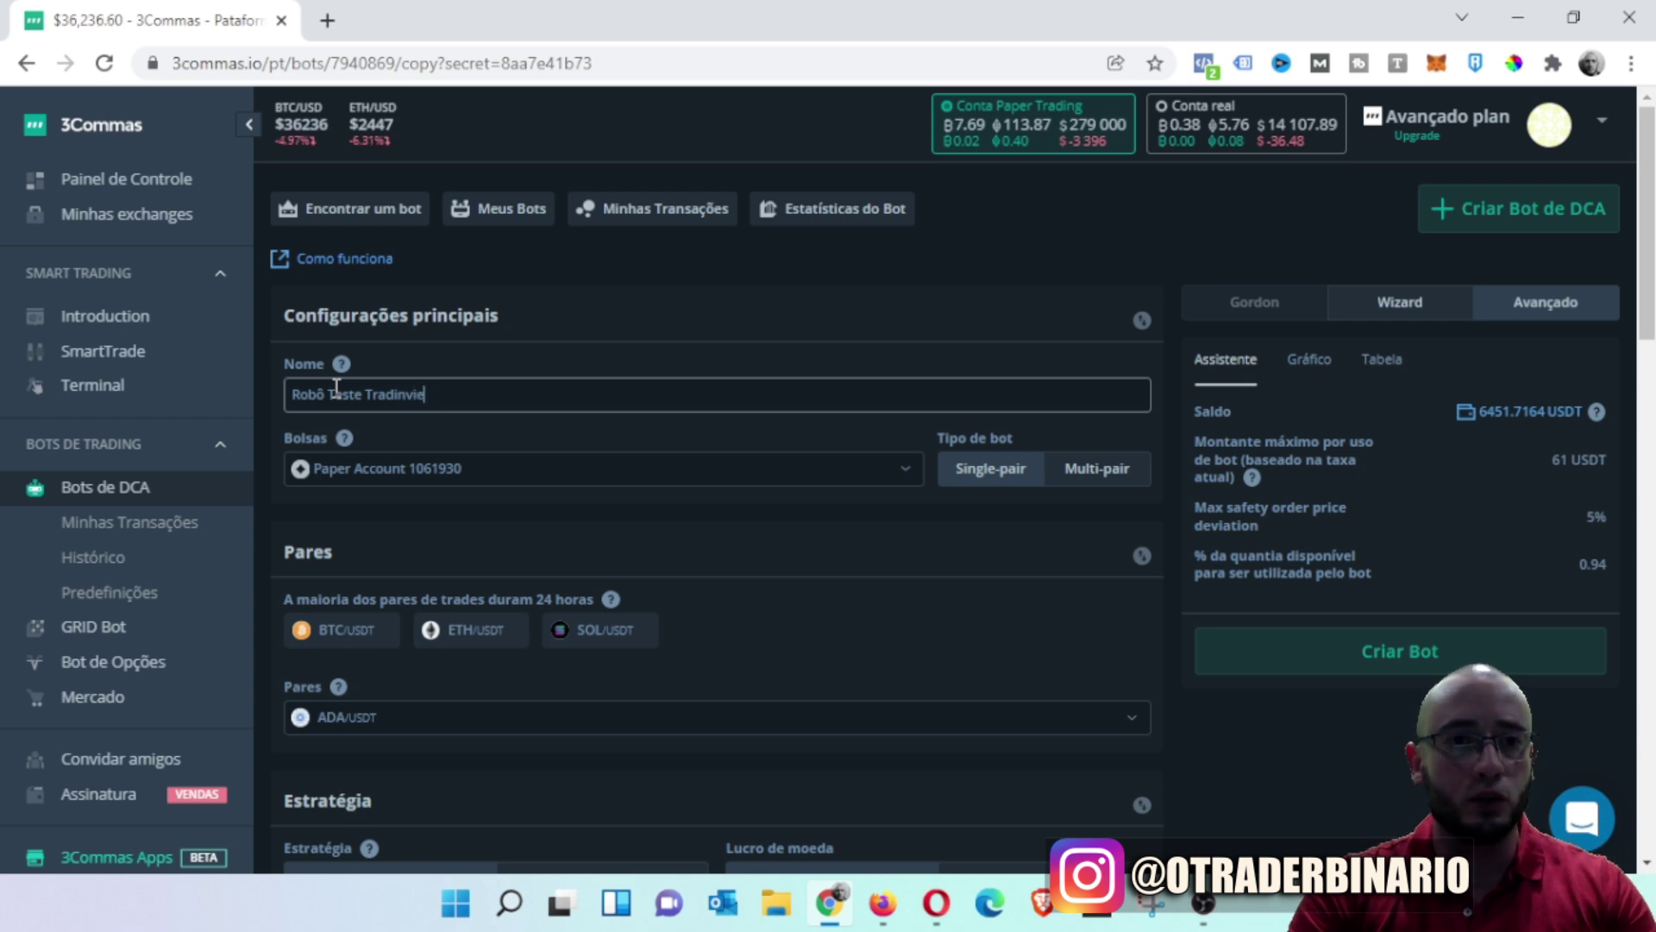
{"action": "key", "text": "BackSpace"}
{"action": "type", "text": "g"}
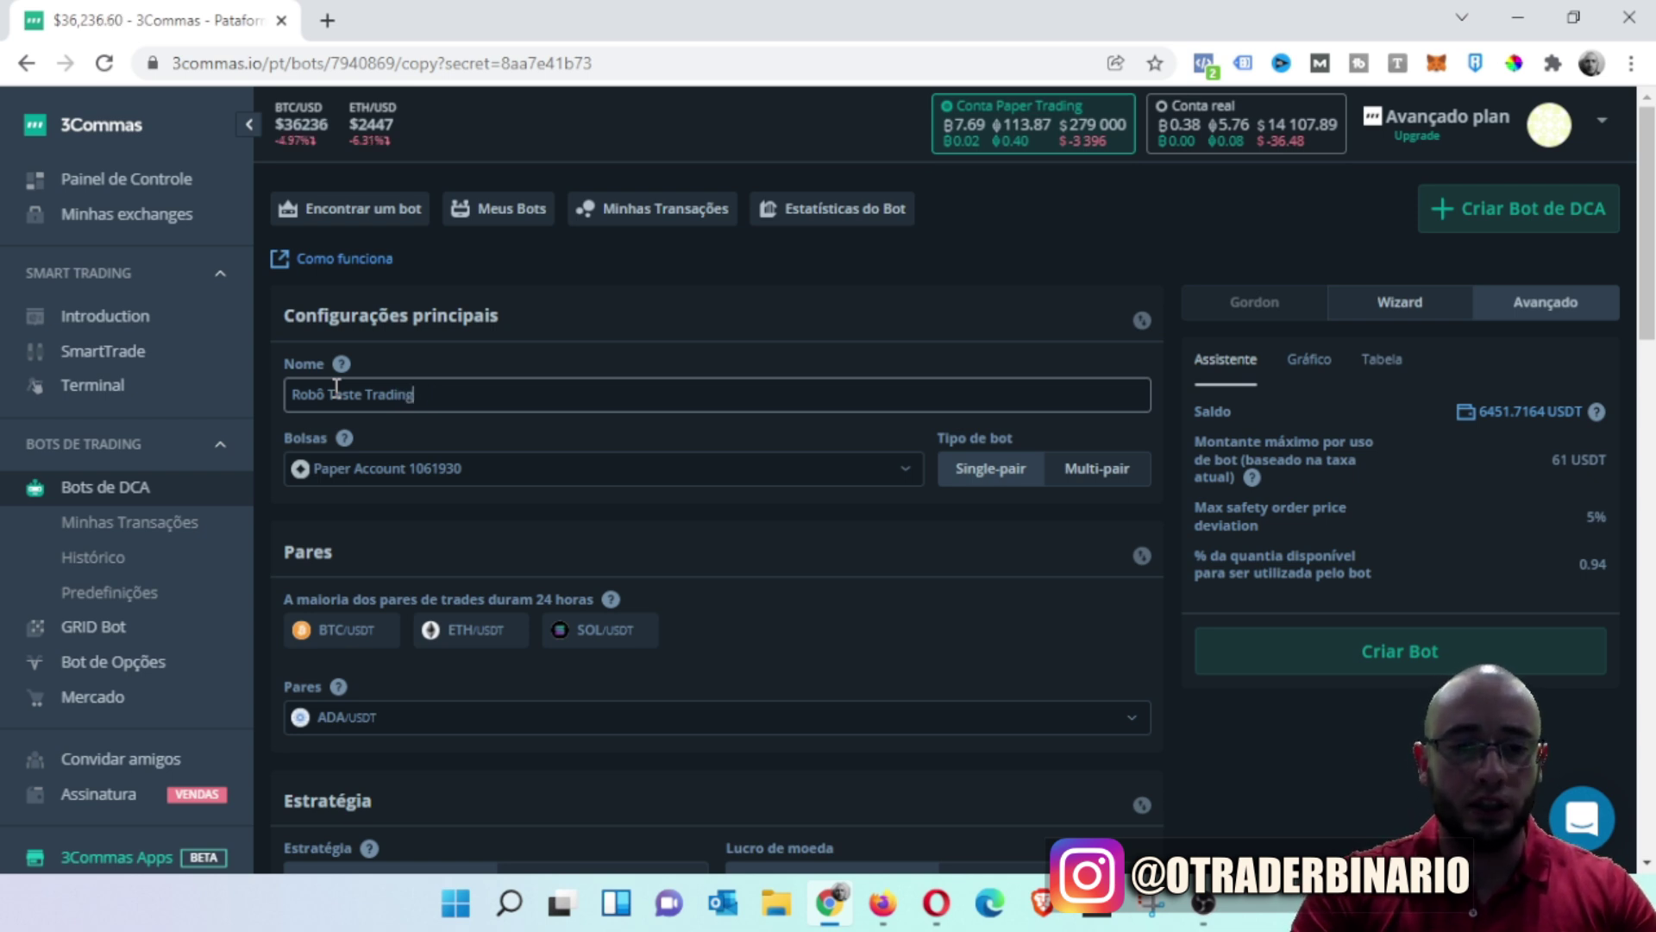
{"action": "type", "text": "view Strong 5min"}
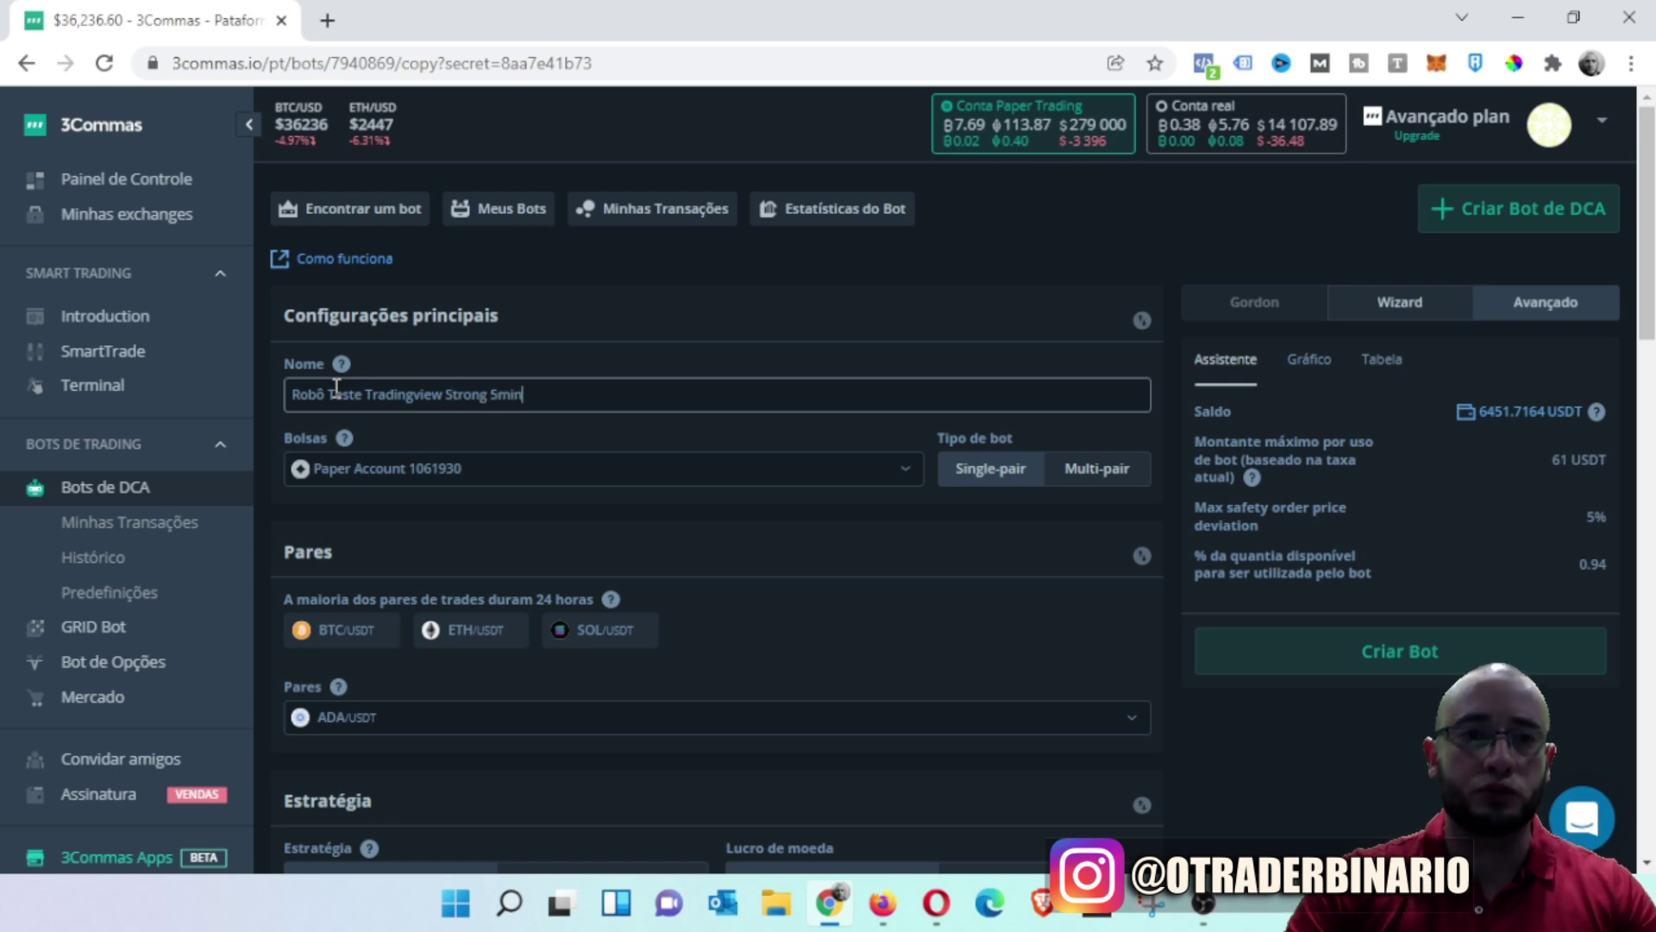
- Set the trade start condition to Panorama de Trading with a 5 minutos interval and choose its signal
{"action": "scroll", "coordinate": [437, 294], "scroll_direction": "down", "scroll_amount": 4}
{"action": "scroll", "coordinate": [436, 521], "scroll_direction": "down", "scroll_amount": 4}
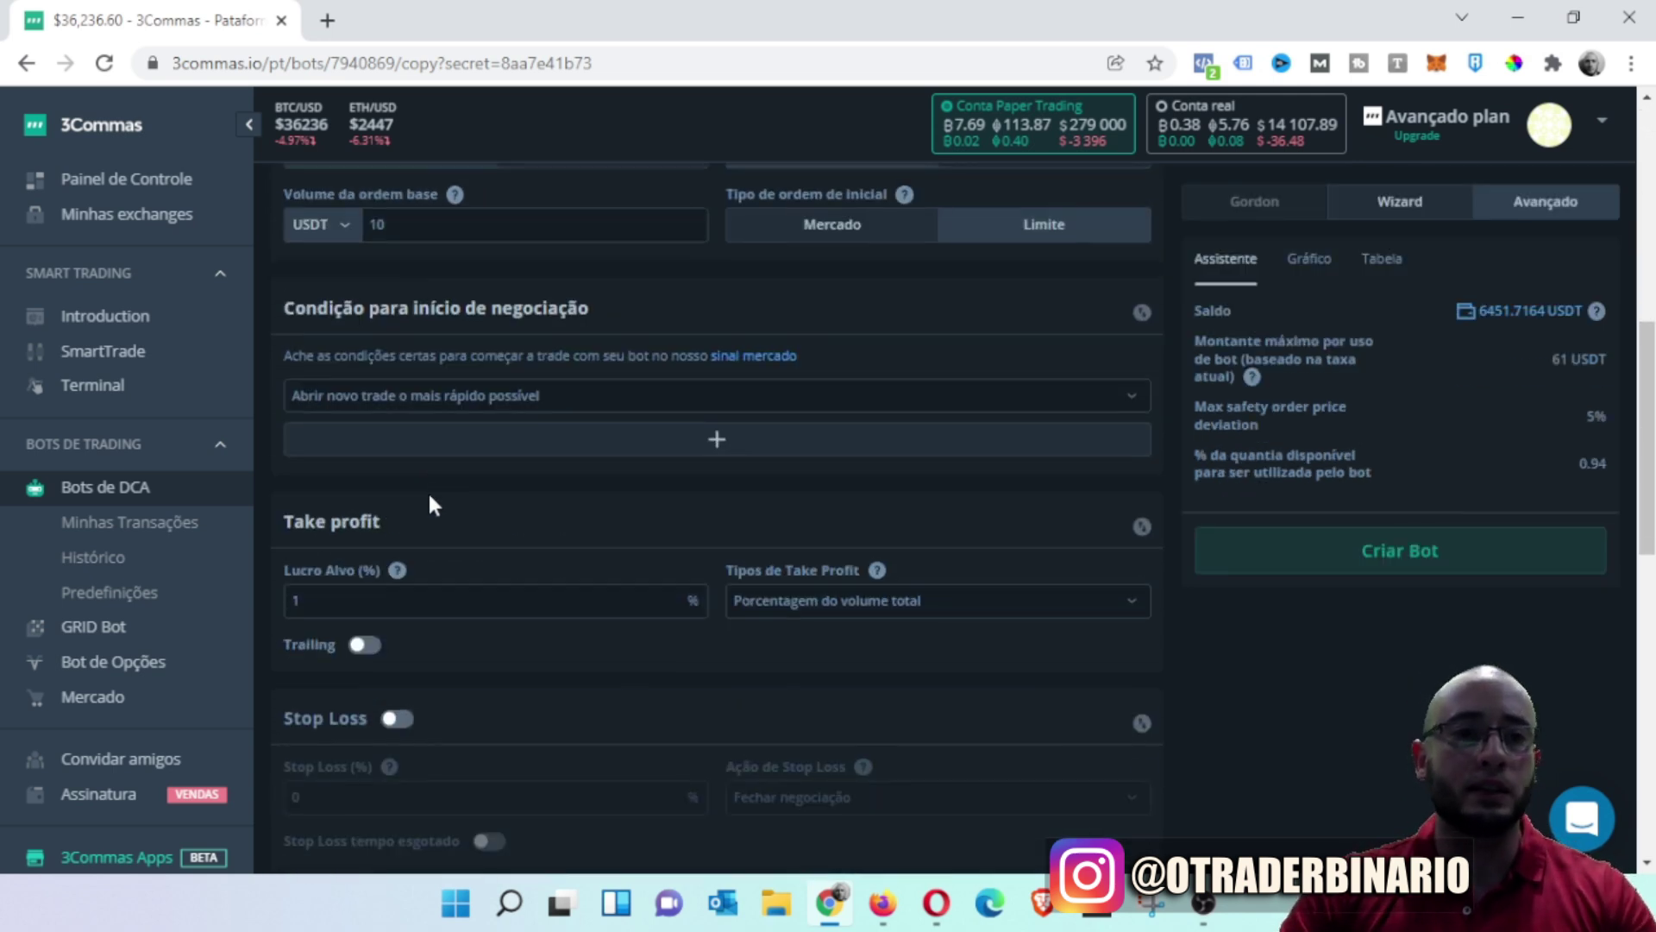
{"action": "left_click", "coordinate": [595, 390]}
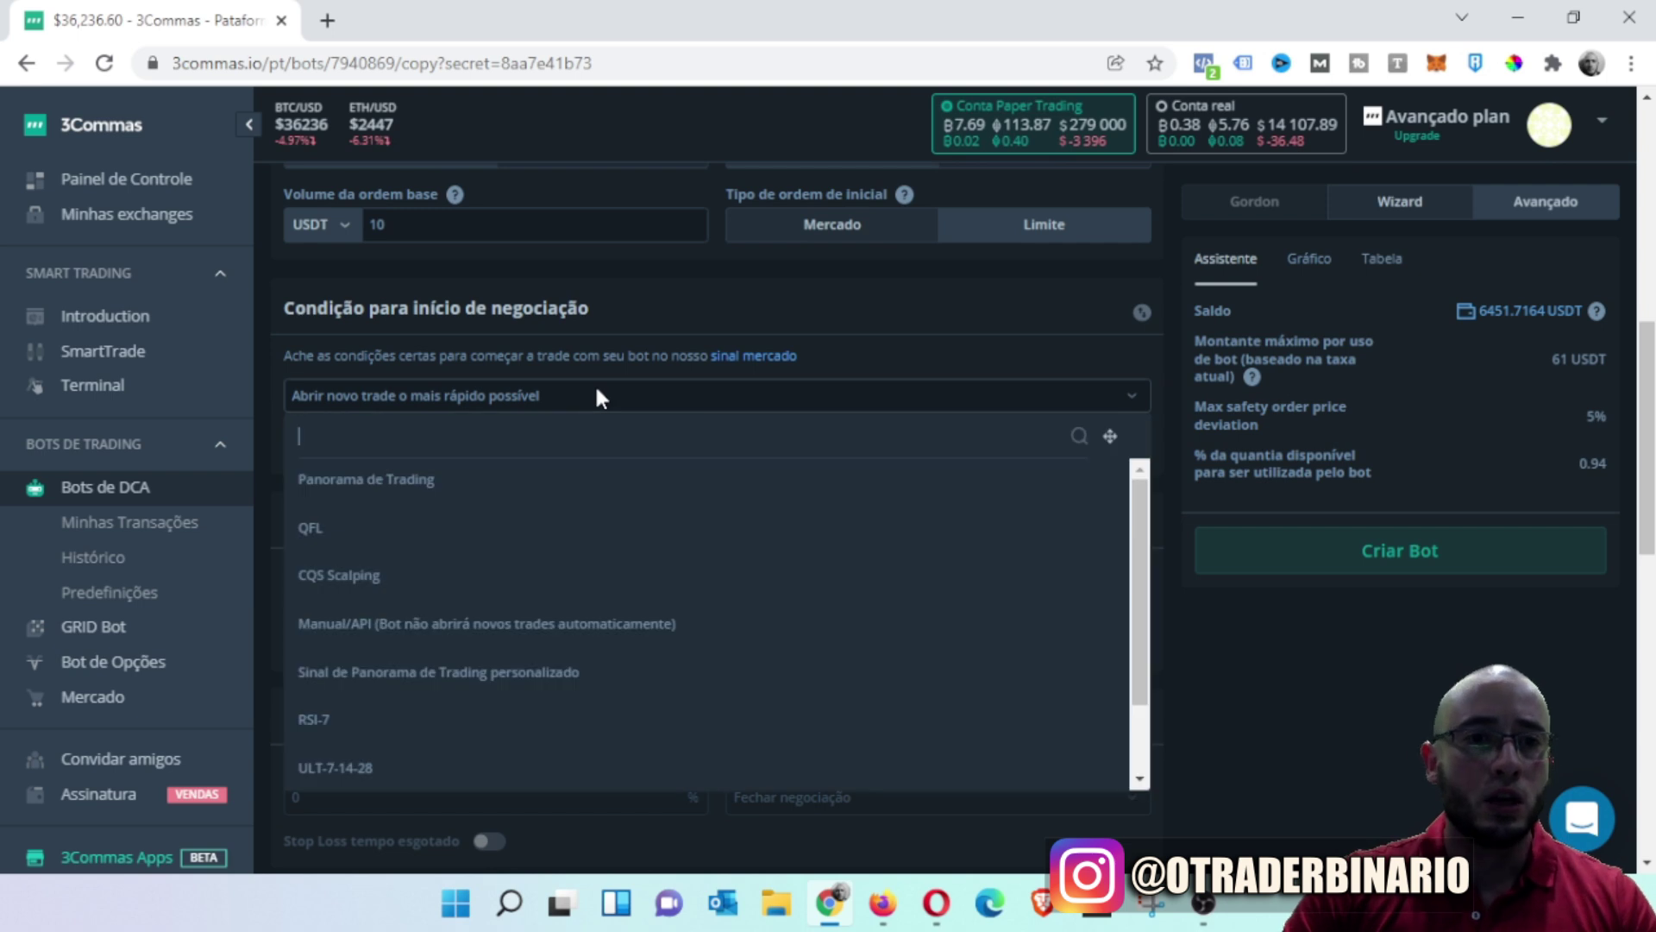
{"action": "left_click", "coordinate": [409, 480]}
{"action": "left_click", "coordinate": [700, 395]}
{"action": "left_click", "coordinate": [628, 527]}
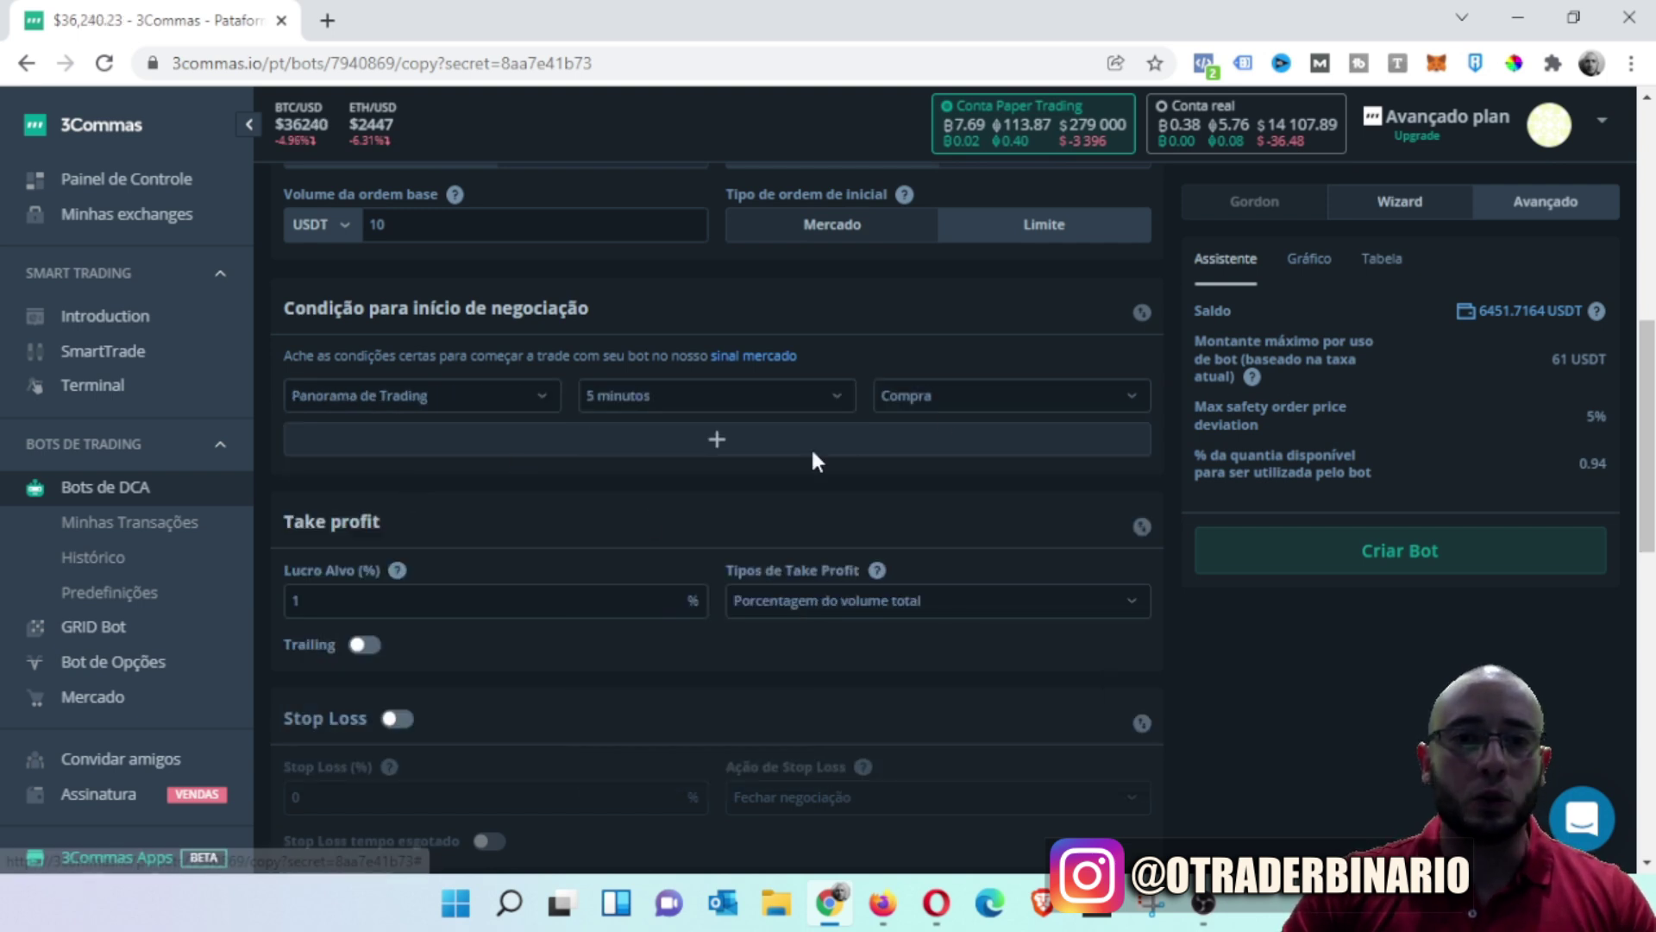
{"action": "left_click", "coordinate": [939, 395]}
{"action": "left_click", "coordinate": [927, 481]}
- Create the Tradingview bot, start it and close the activation confirmation
{"action": "left_click", "coordinate": [1380, 557]}
{"action": "left_click", "coordinate": [1053, 585]}
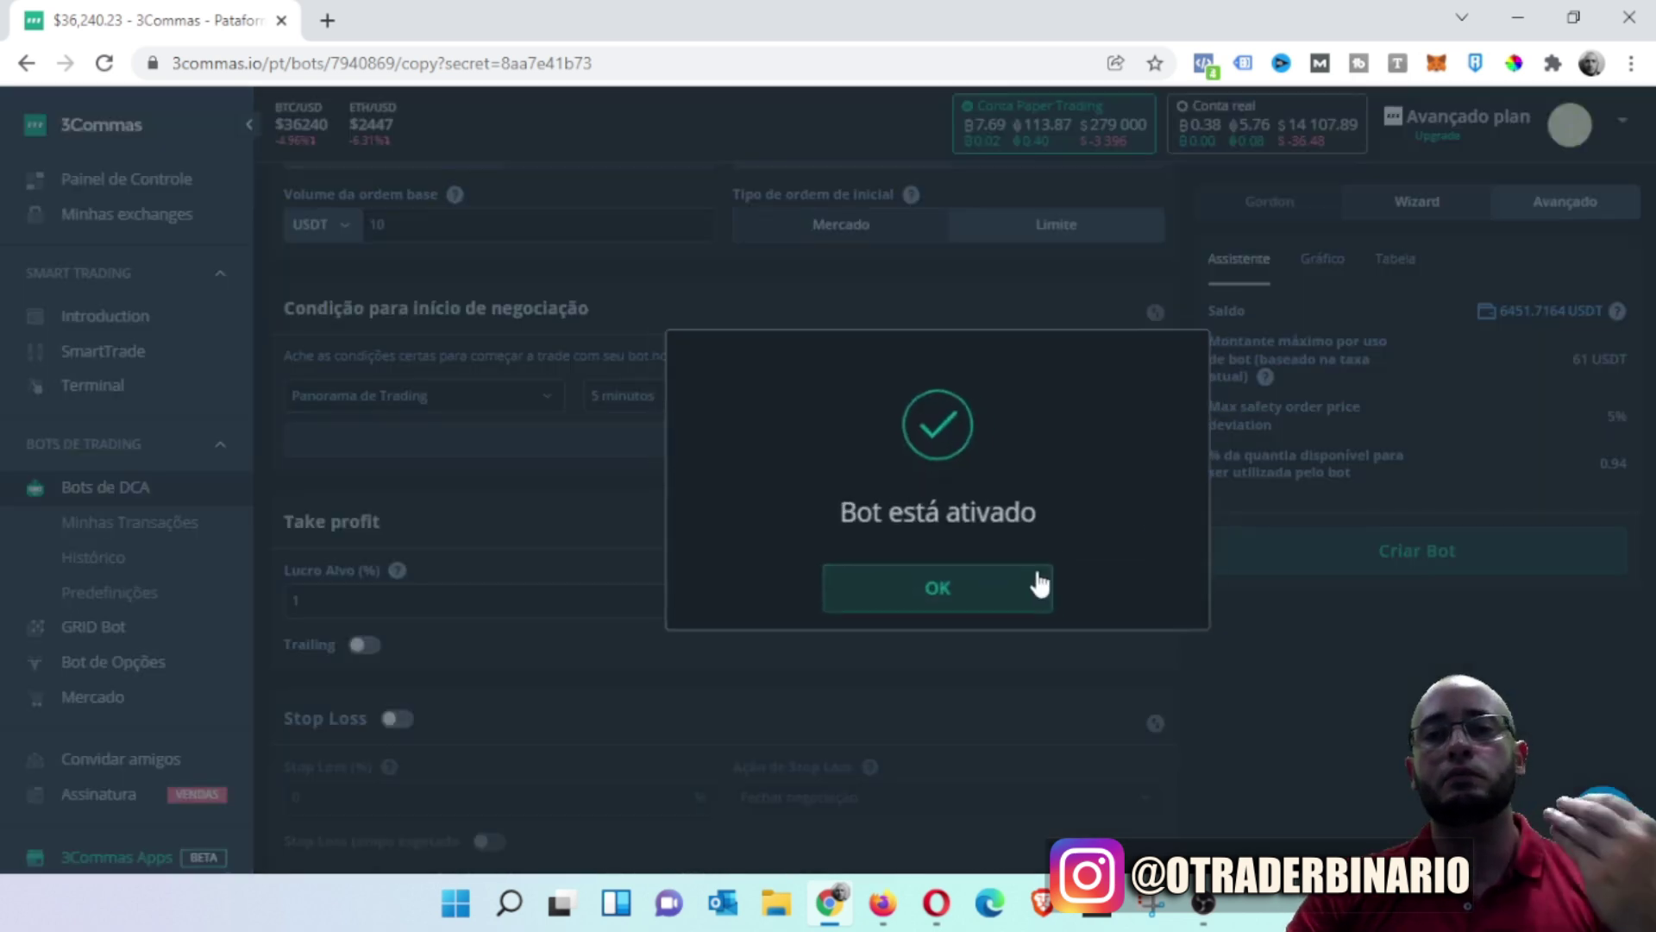
{"action": "left_click", "coordinate": [983, 591]}
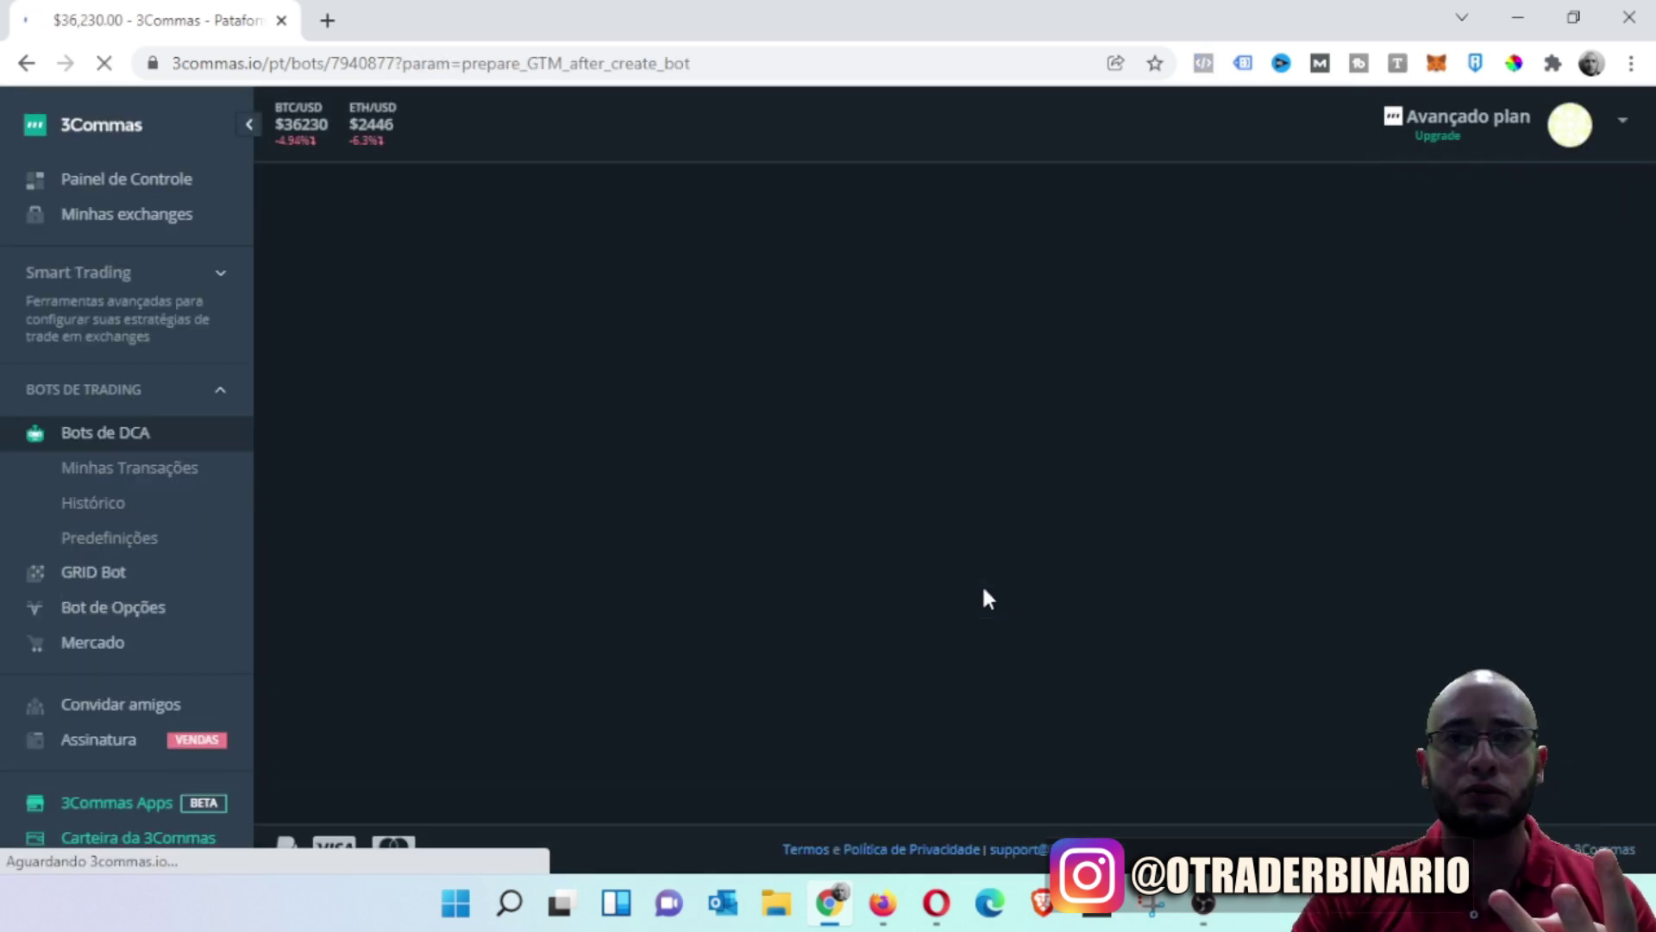